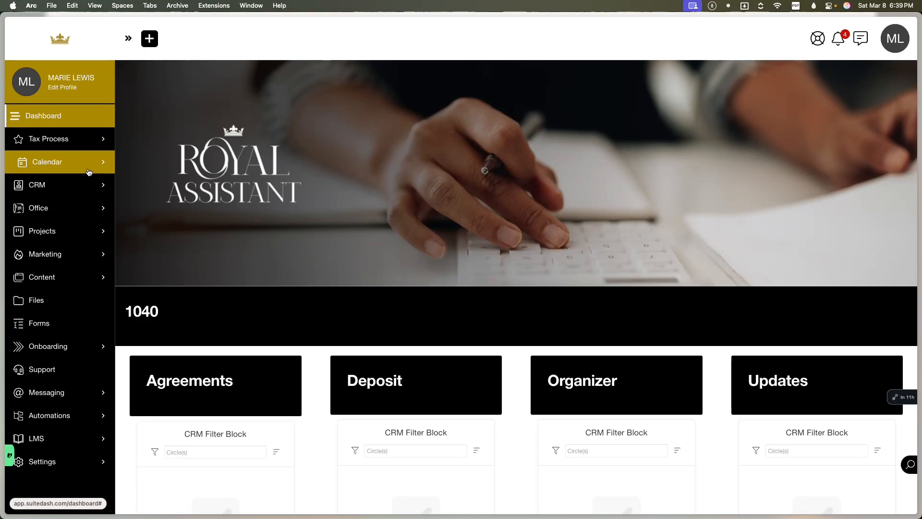
Open the invoices list in the Office section and start a new invoice.
left_click(63, 210)
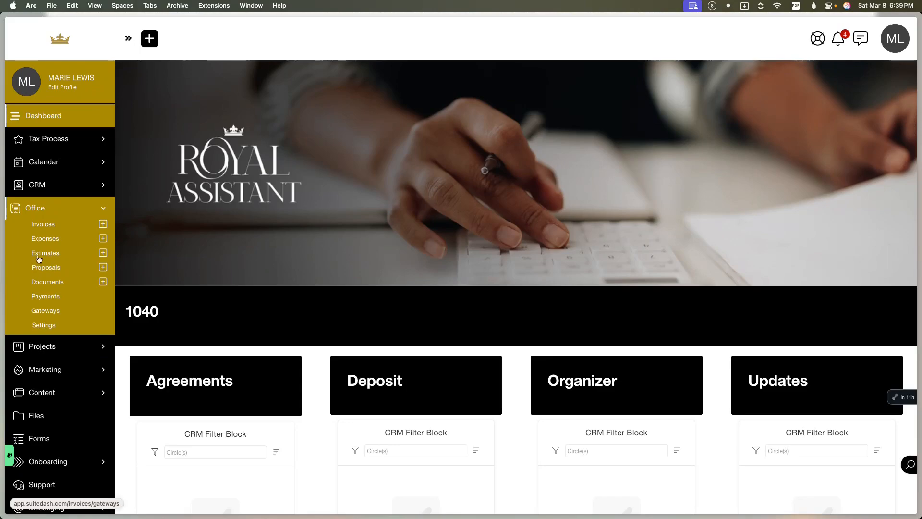
left_click(42, 226)
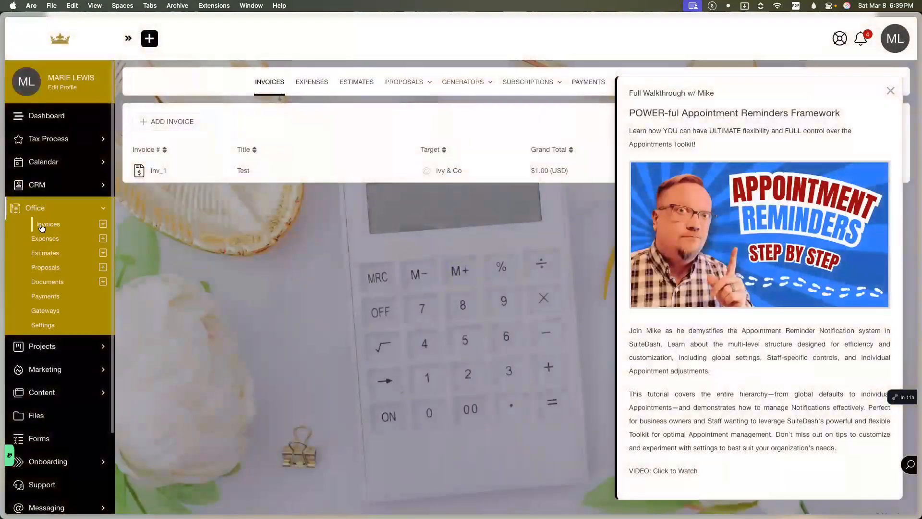
left_click(889, 93)
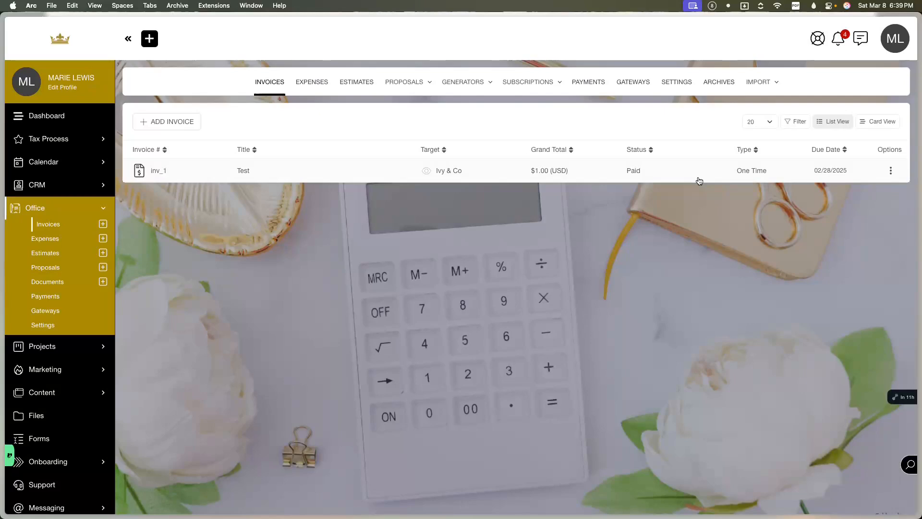
left_click(538, 84)
left_click(189, 124)
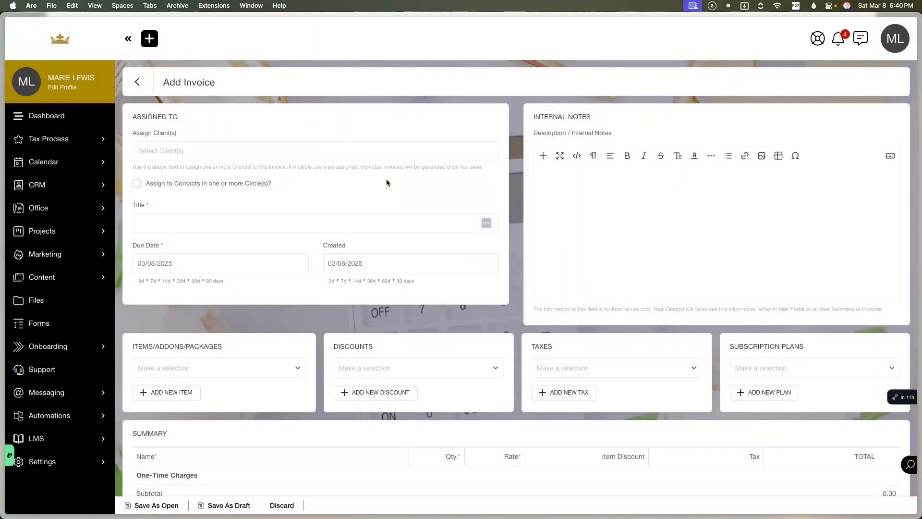
left_click(350, 151)
left_click_drag(353, 133, 354, 127)
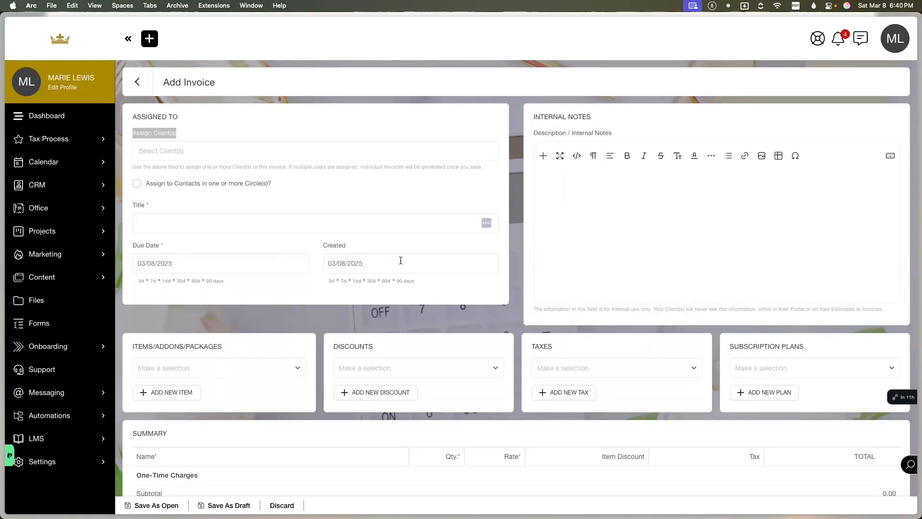
scroll(220, 313, "down", 3)
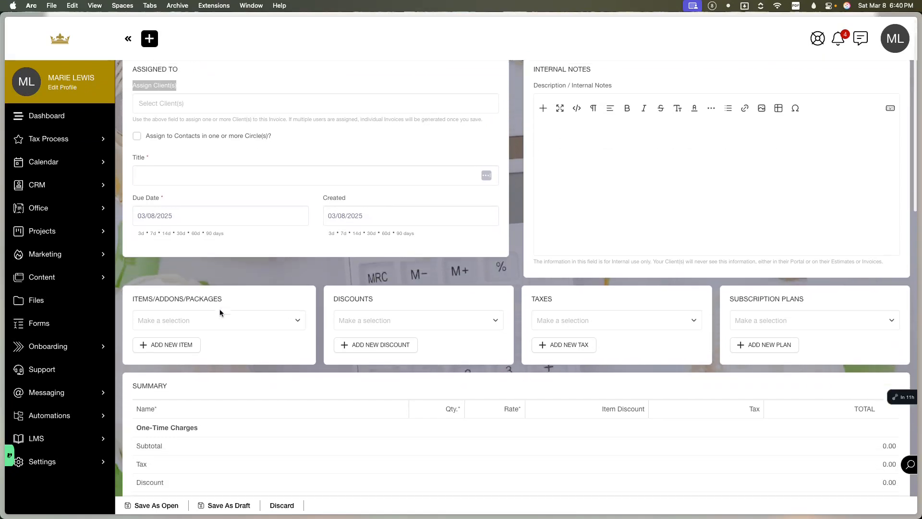
left_click(235, 279)
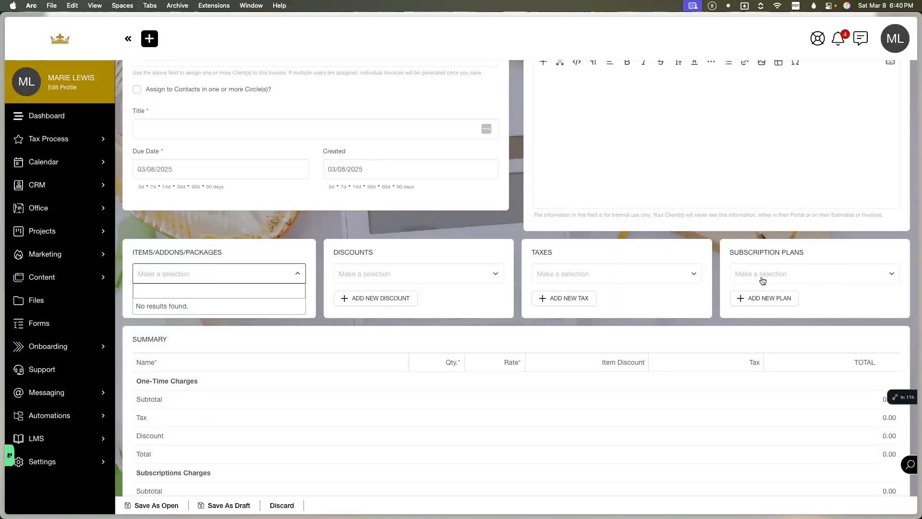
left_click(216, 262)
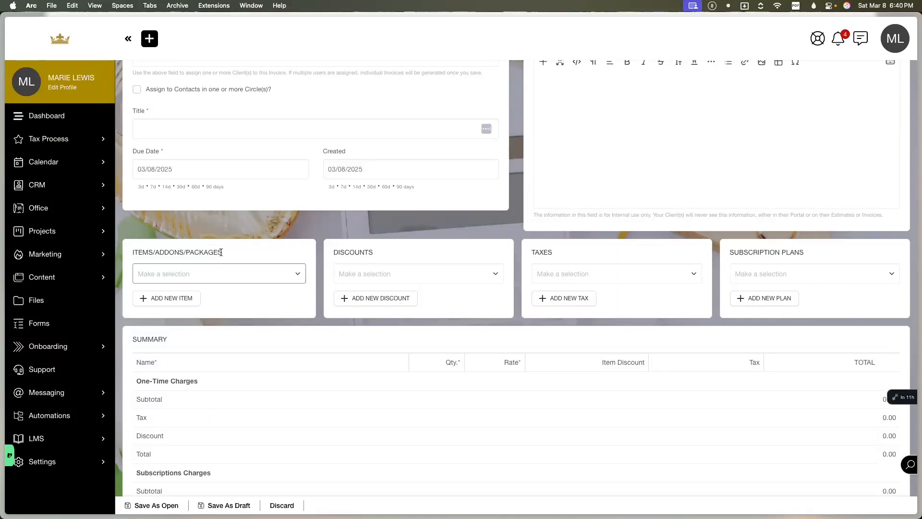
Start a new invoice item titled Test with a rate of 1.
left_click(164, 299)
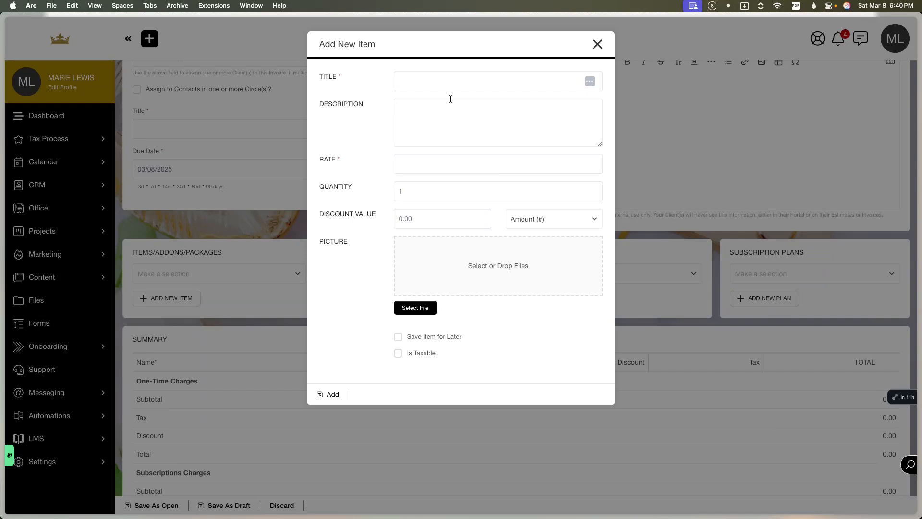
left_click(440, 81)
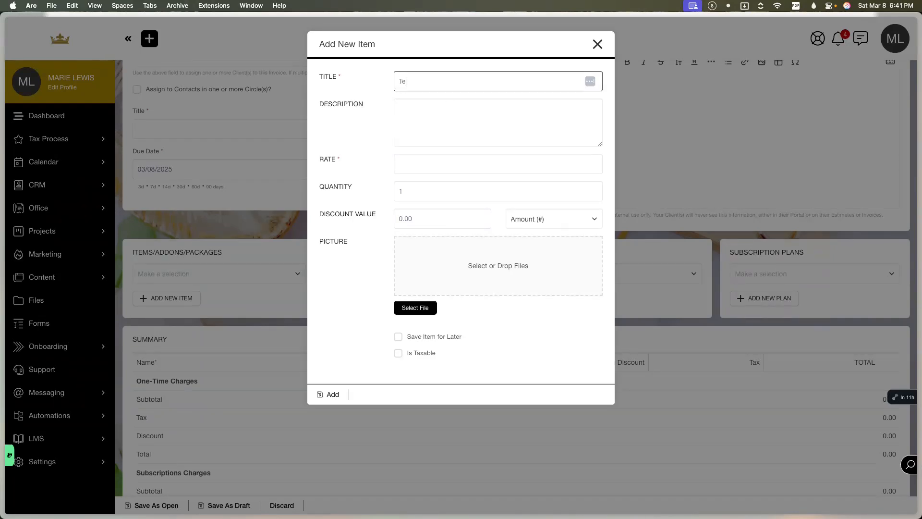
left_click(463, 163)
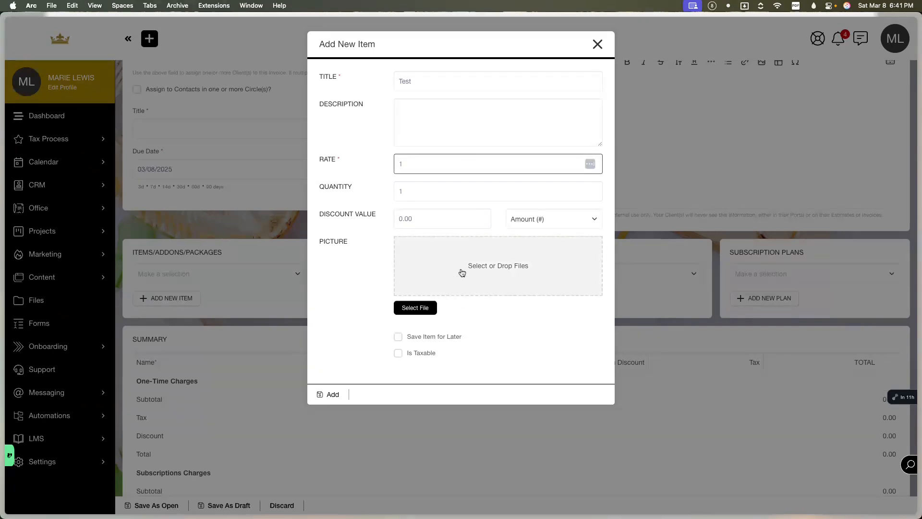
Upload the large "REA - SUBMARK 2" crown JPEG from the Marie folder in Downloads as the item's picture and accept its crop.
left_click(426, 306)
scroll(440, 316, "down", 5)
scroll(439, 316, "down", 5)
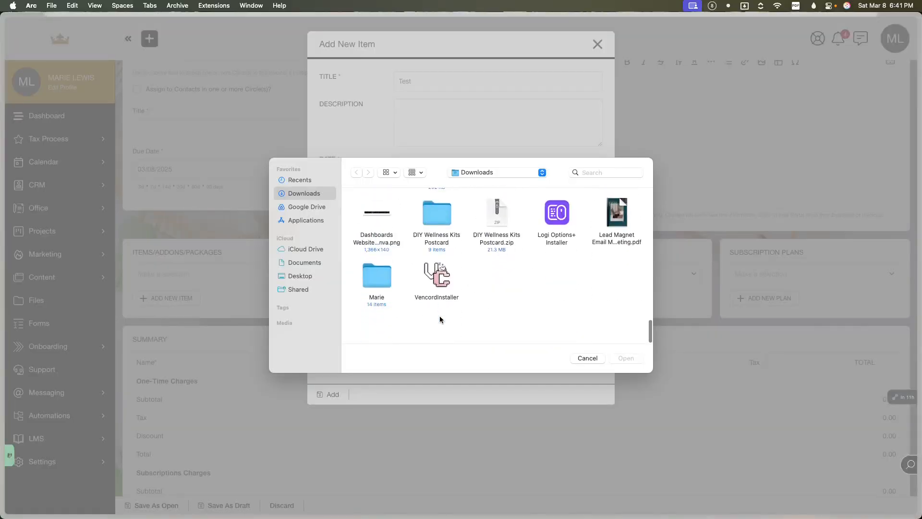
double_click(376, 298)
left_click(557, 218)
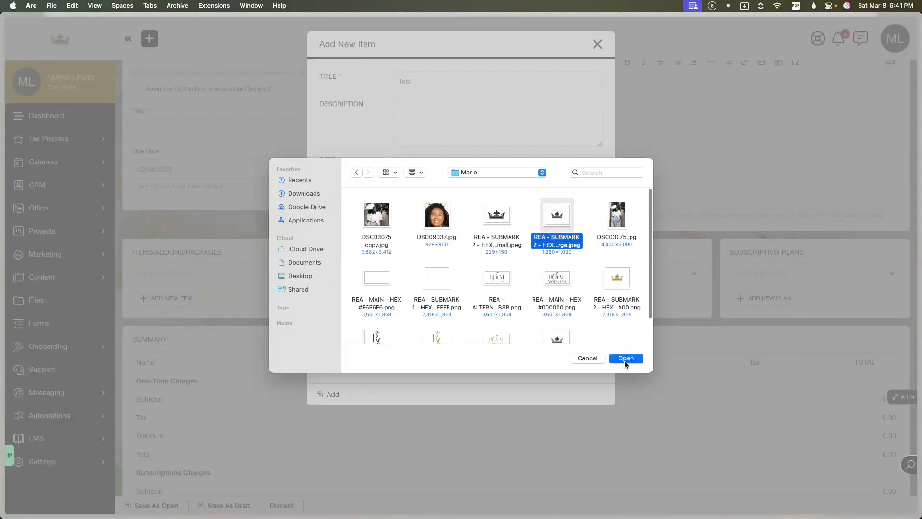
left_click(625, 359)
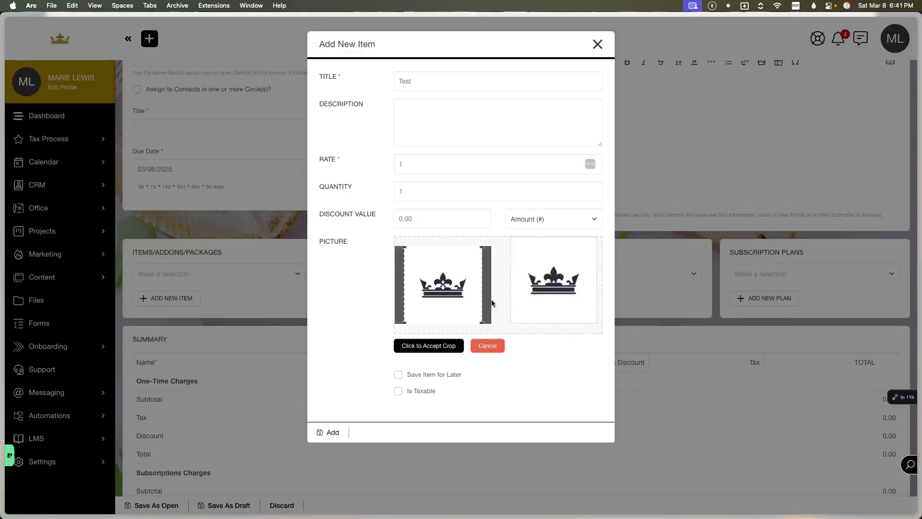
left_click(416, 347)
Toggle the item's save-for-later option and add the item to the invoice.
left_click(398, 369)
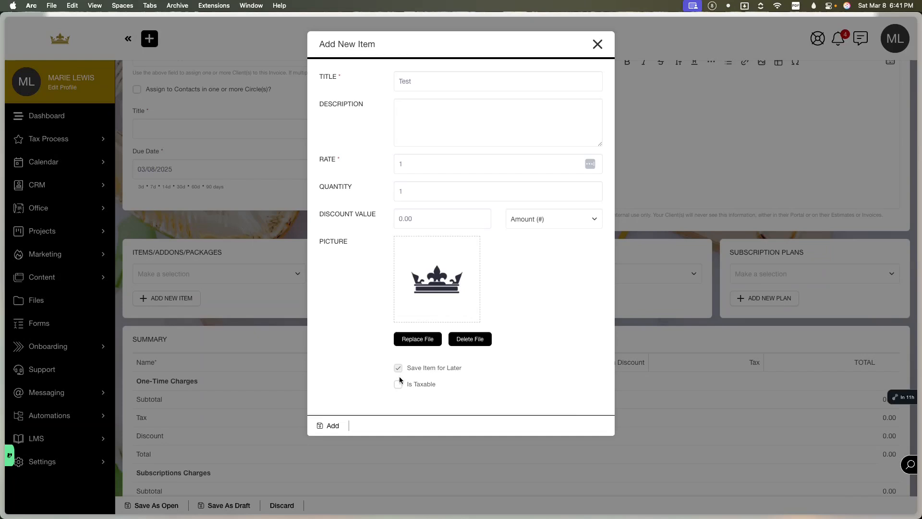
left_click(399, 370)
left_click(342, 421)
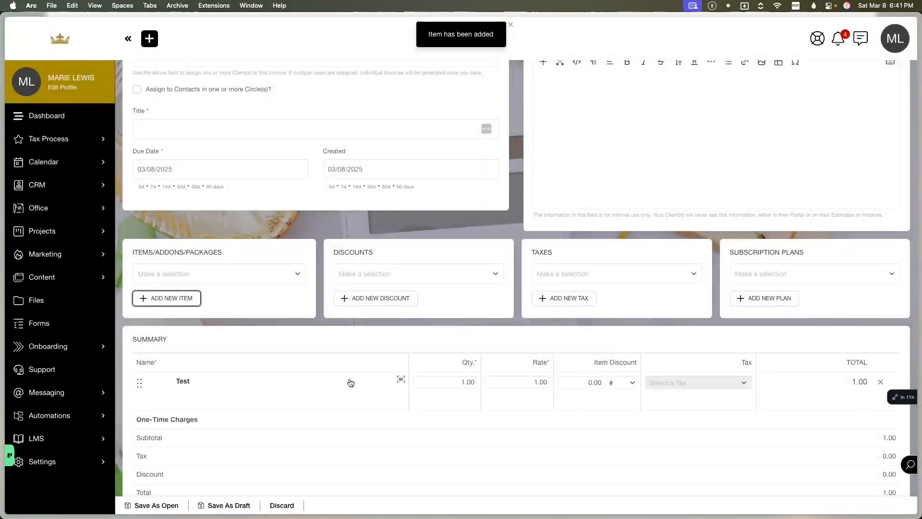
View the Test item's title, description and picture details from the invoice summary, leaving them unedited.
scroll(350, 382, "down", 3)
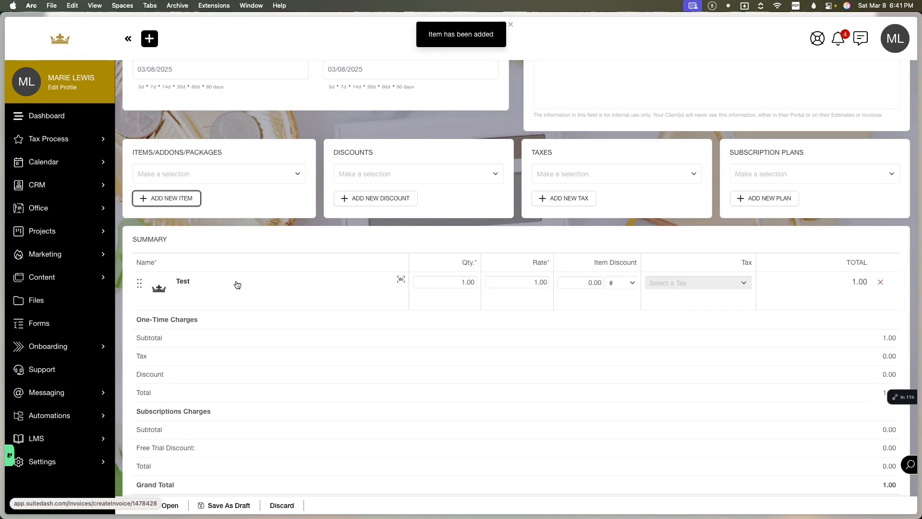
left_click(204, 287)
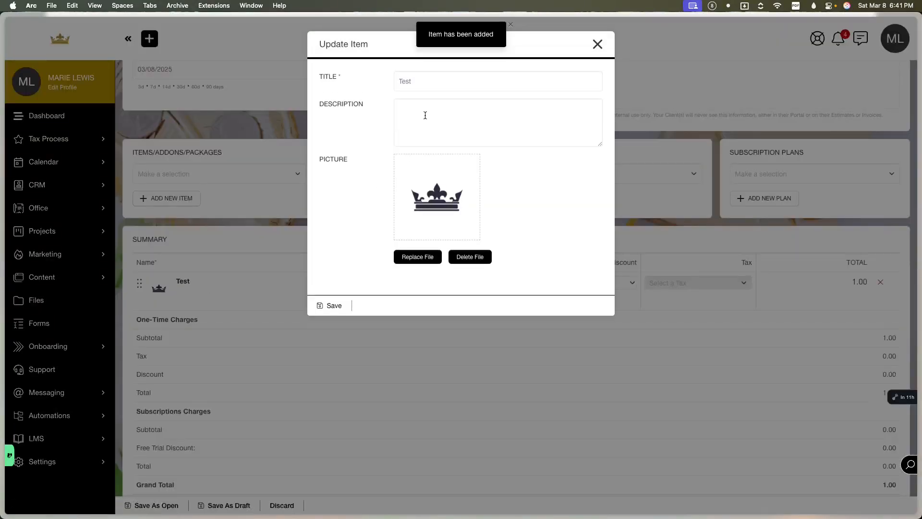
left_click(597, 45)
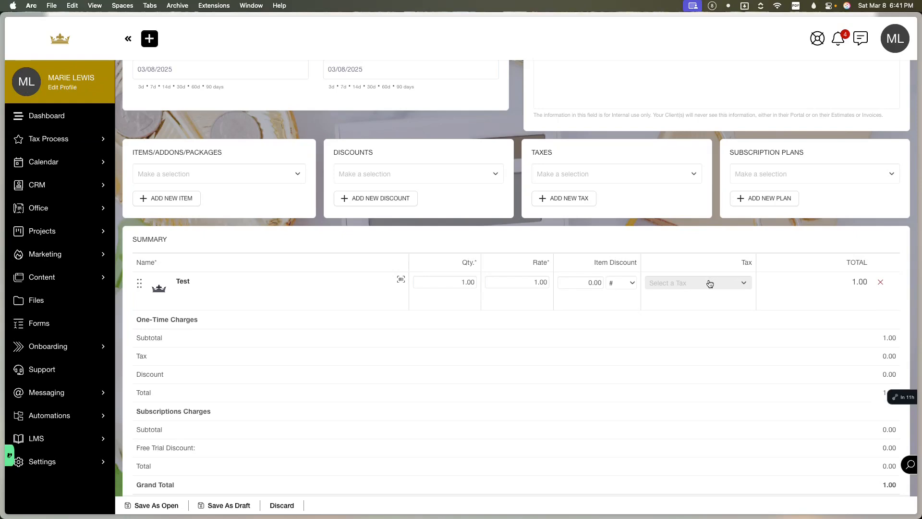
Add a new discount titled Free with a rate of 1.00 percent to the invoice.
scroll(514, 318, "down", 1)
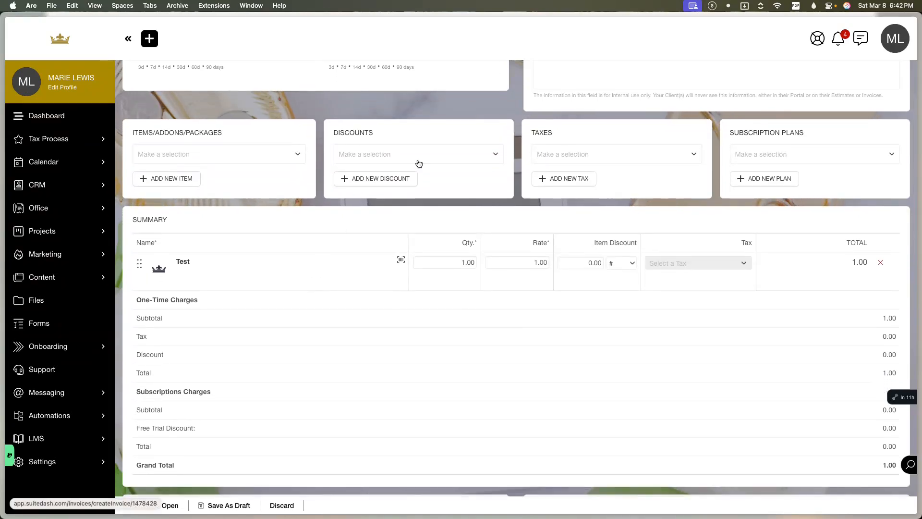
left_click(405, 179)
left_click(440, 85)
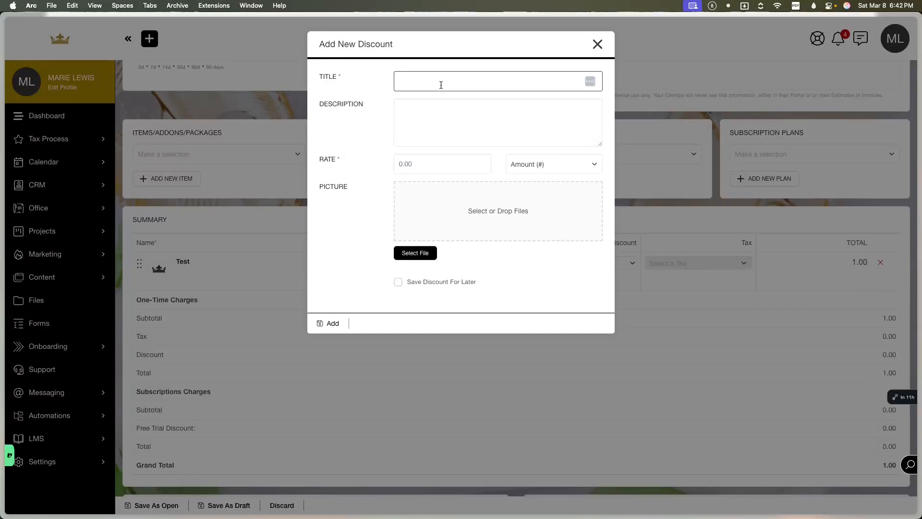
type("Free")
left_click(400, 163)
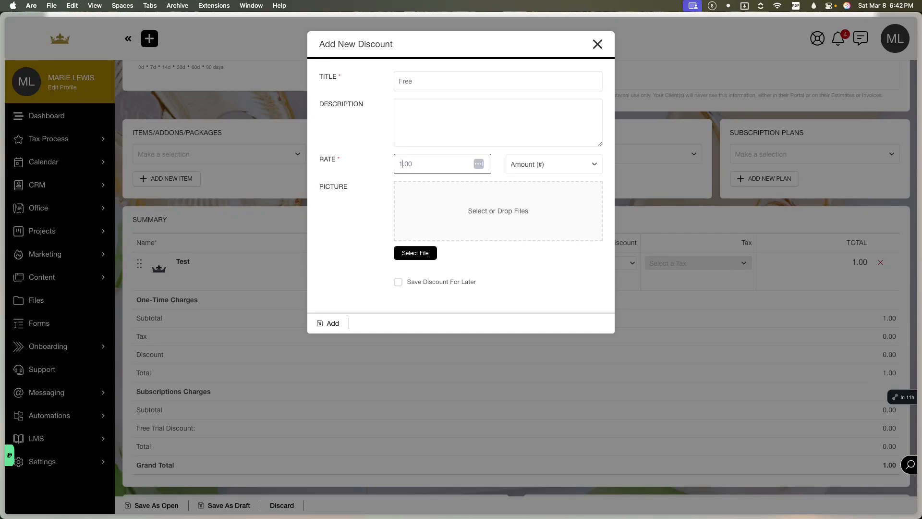
left_click(560, 169)
left_click(537, 194)
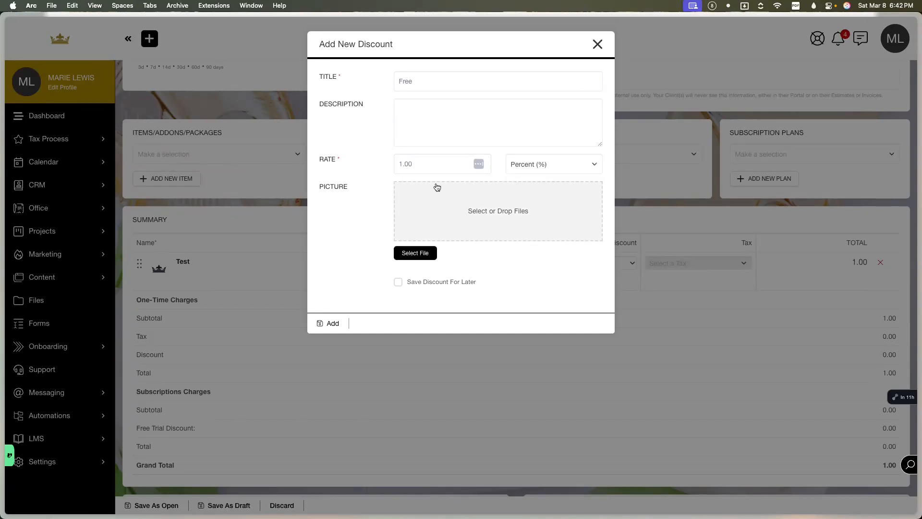
left_click(333, 323)
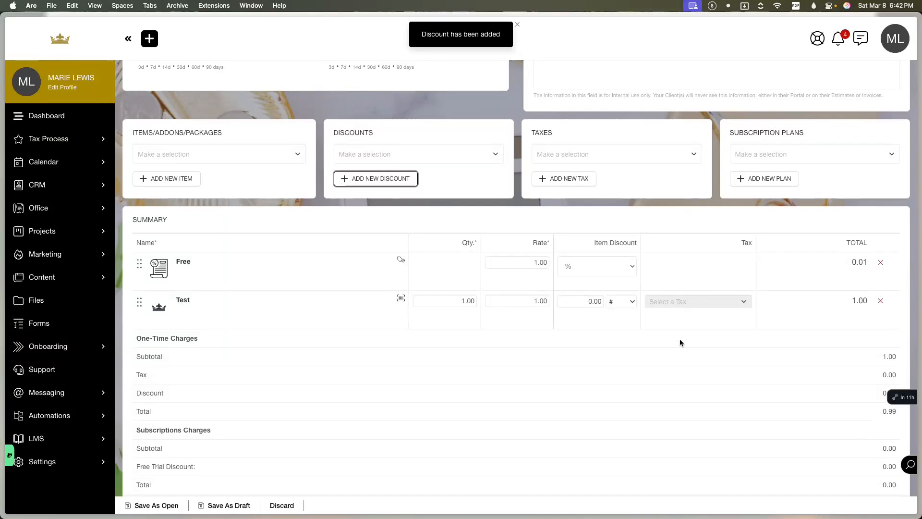
Review the invoice summary charges and open a new subscription plan for the invoice.
scroll(685, 342, "down", 5)
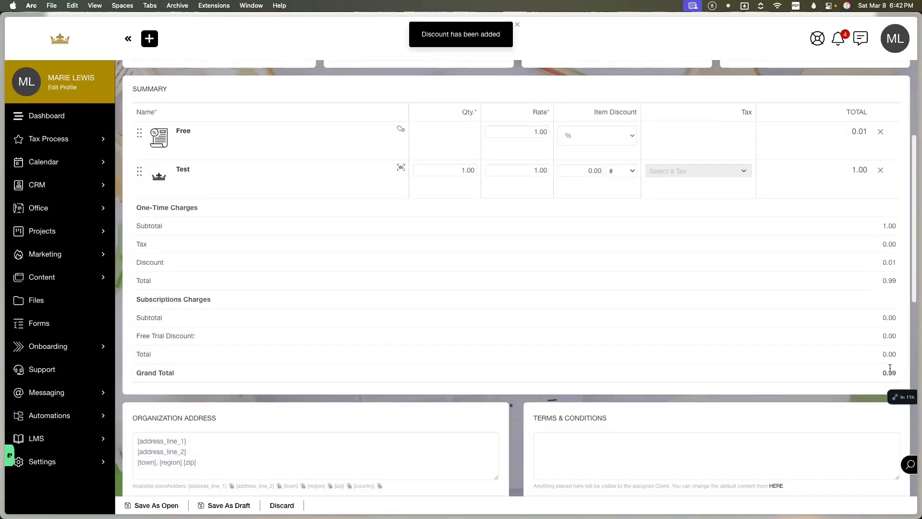
scroll(722, 312, "up", 2)
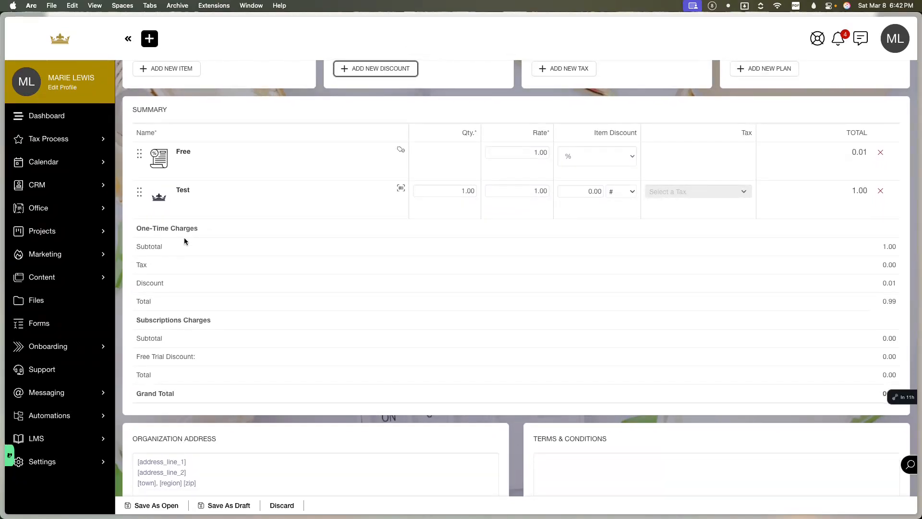
scroll(177, 329, "up", 2)
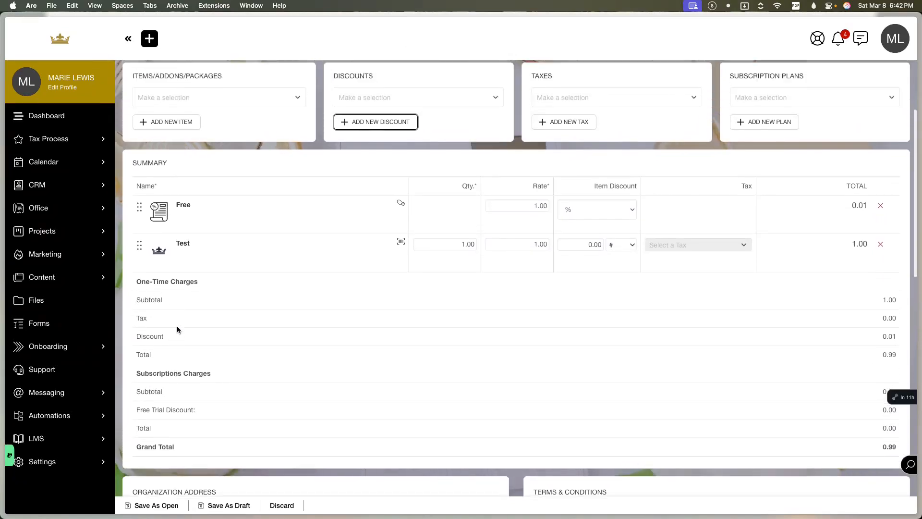
scroll(176, 330, "up", 3)
left_click(784, 149)
left_click(809, 143)
left_click(777, 182)
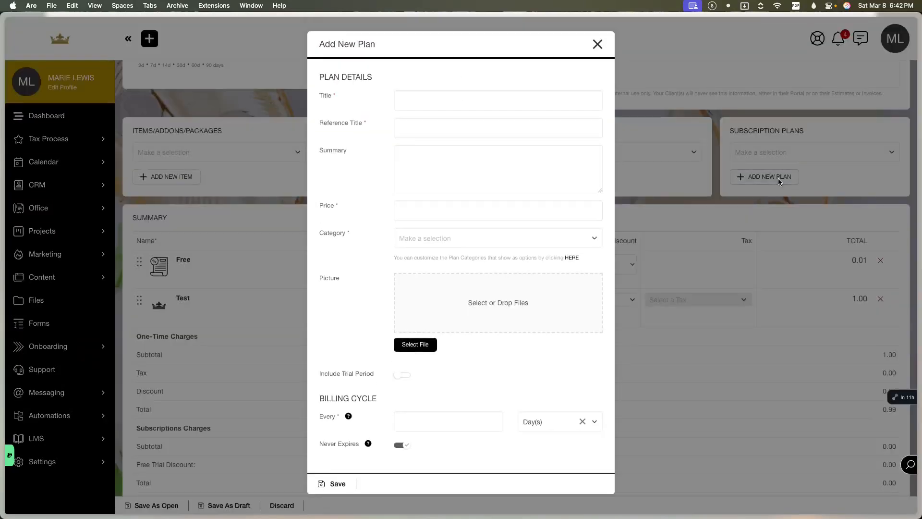
Enter Test as both the title and the reference title of the new plan.
left_click(426, 96)
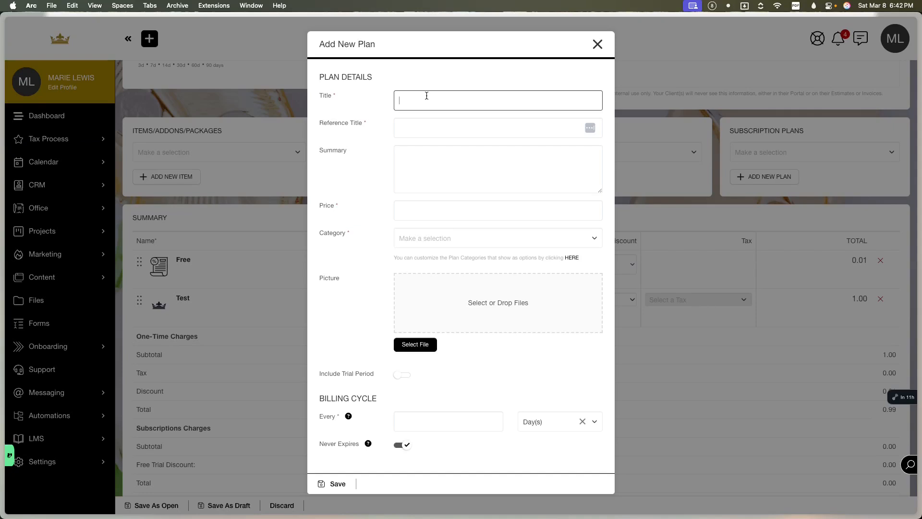
type("Test")
left_click(437, 118)
left_click(428, 97)
key("super+a")
key("super+c")
left_click(433, 118)
key("super+v")
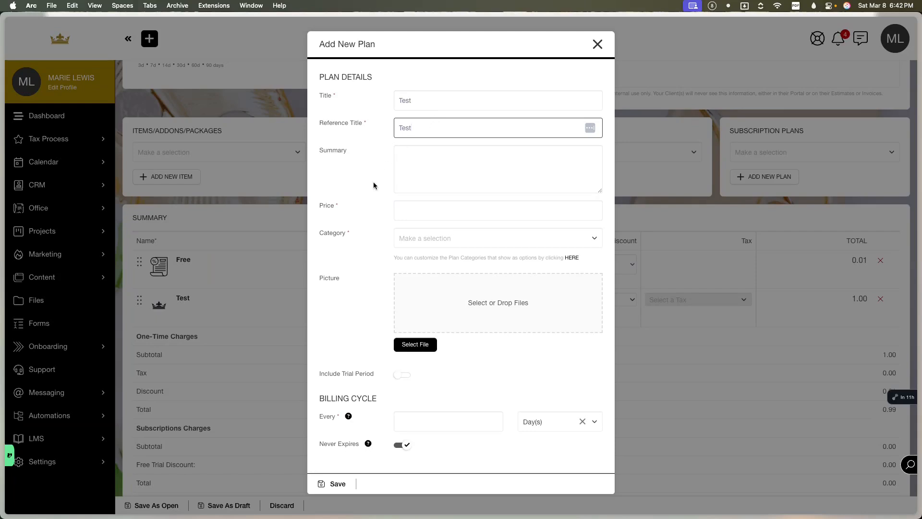
Set the plan's price to 2 and its category to General.
left_click(426, 211)
type("2")
left_click(445, 238)
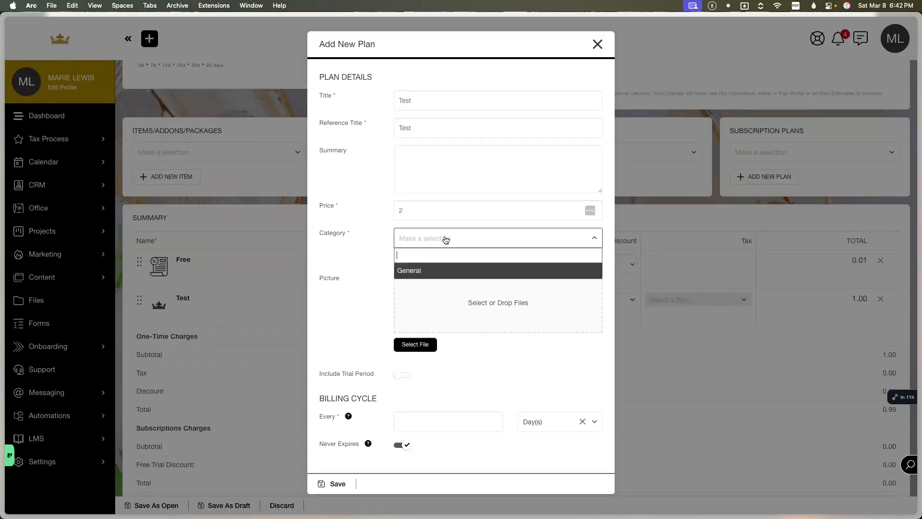
left_click(434, 269)
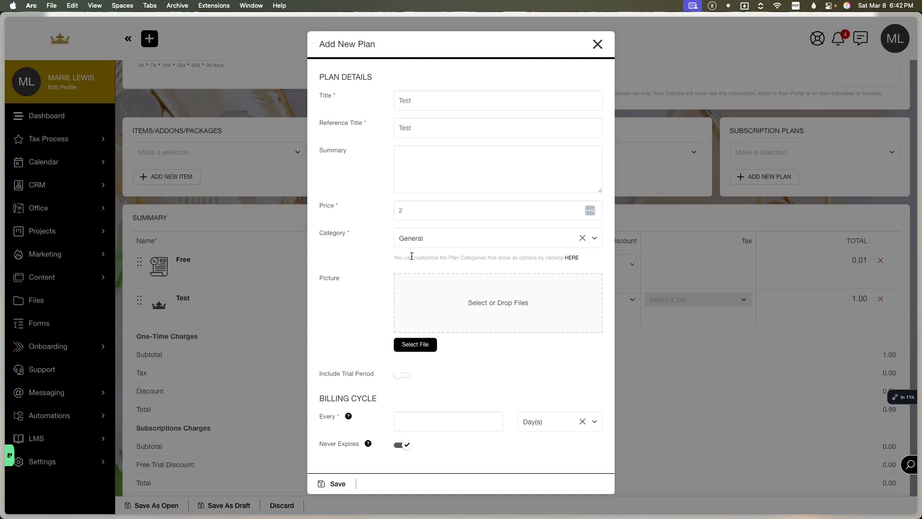
left_click(399, 345)
Set the plan's billing cycle to every 1 month and turn off Never Expires.
left_click(423, 427)
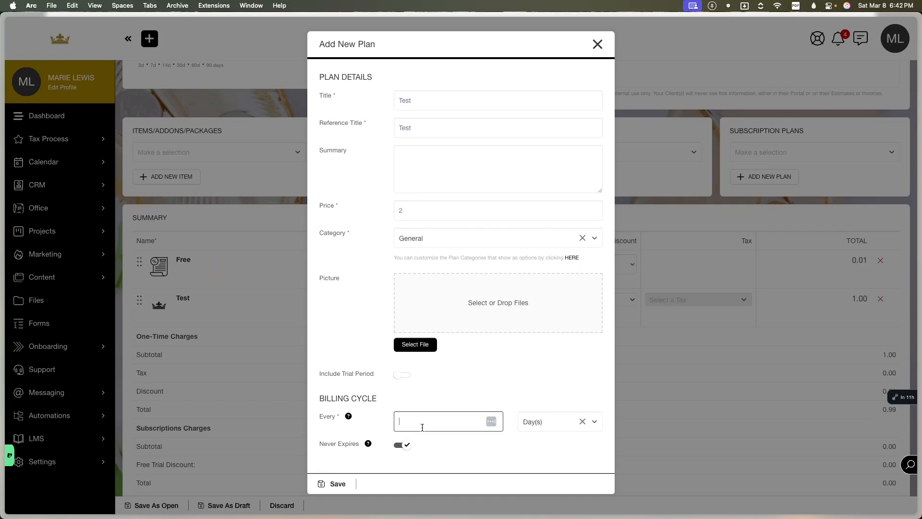
type("1")
left_click(546, 429)
left_click(542, 468)
scroll(432, 457, "down", 1)
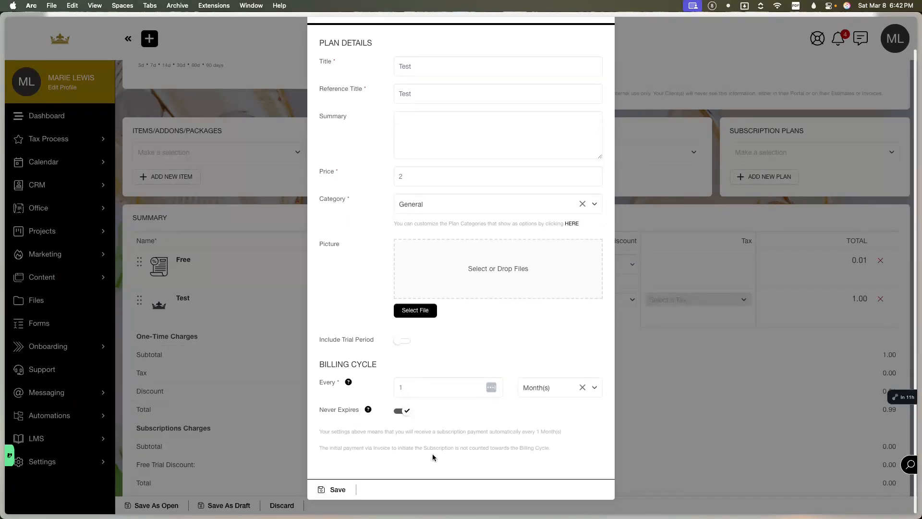
left_click(400, 411)
left_click(398, 412)
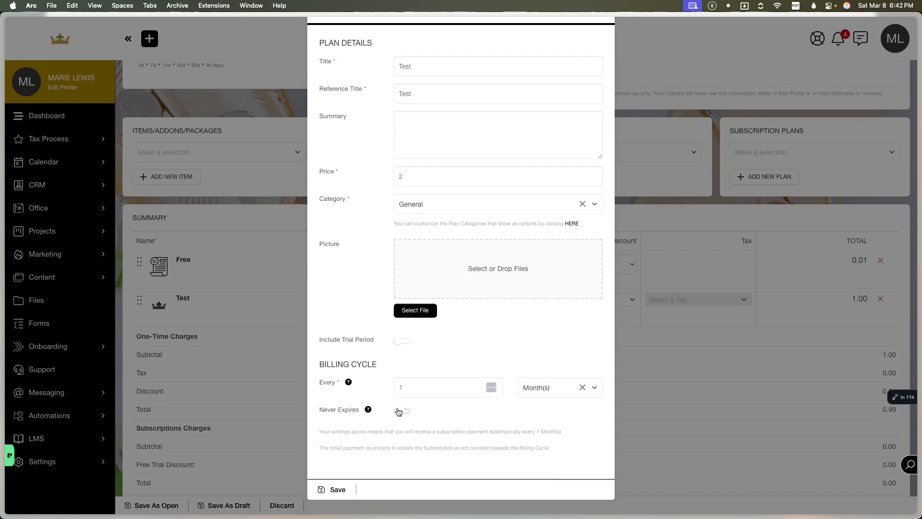
Save the new subscription plan and review the invoice's summary charges.
left_click(337, 488)
scroll(630, 356, "down", 3)
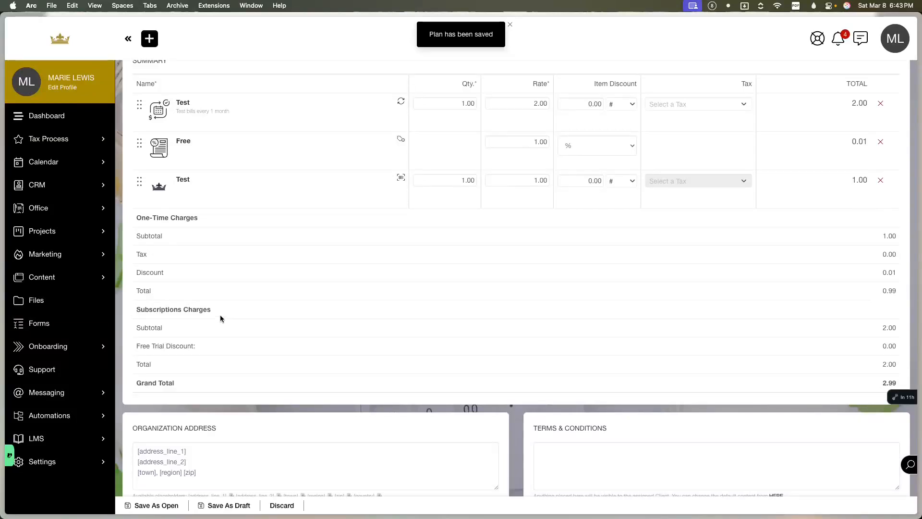
scroll(249, 346, "down", 4)
scroll(248, 347, "down", 2)
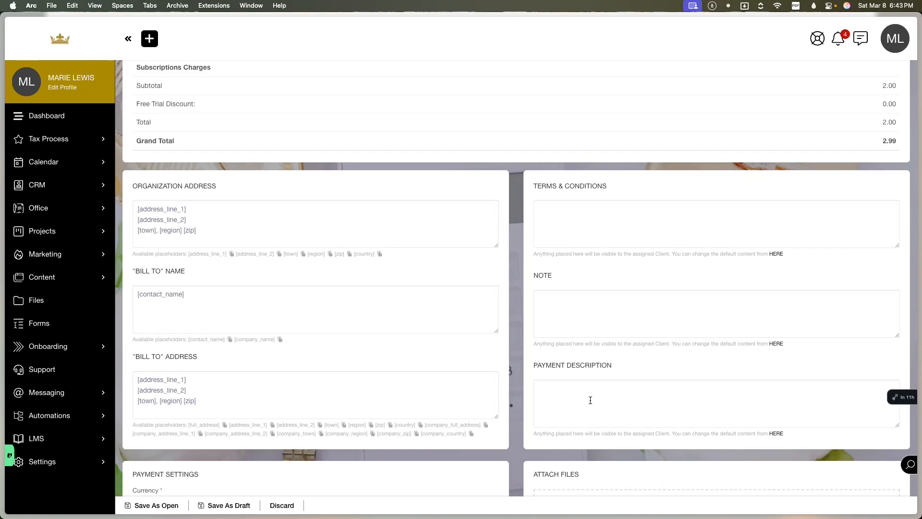
Expand the Office section and enable the third-party payment link option in the invoice's payment settings.
scroll(590, 400, "down", 2)
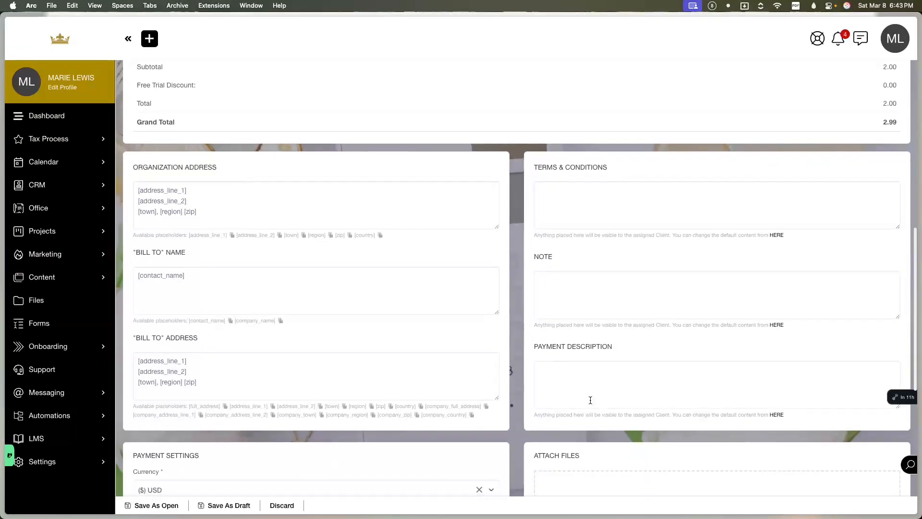
scroll(590, 400, "down", 10)
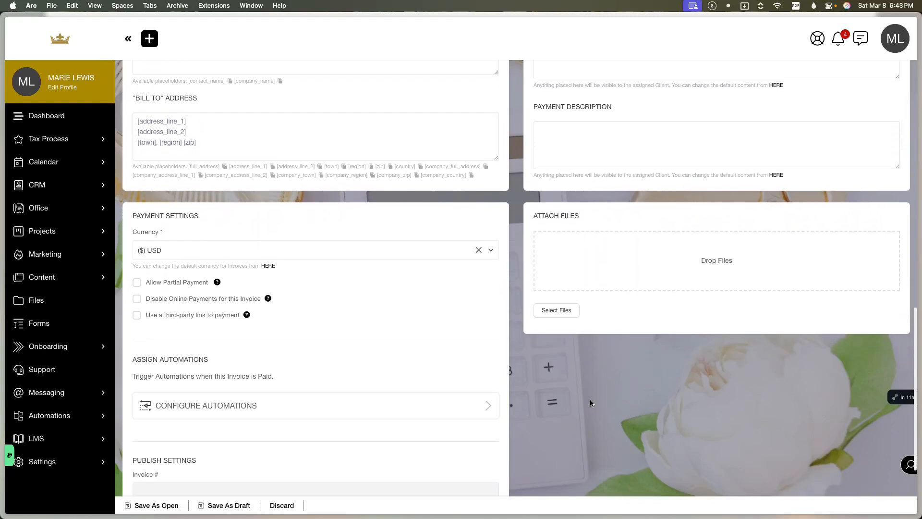
scroll(590, 399, "down", 1)
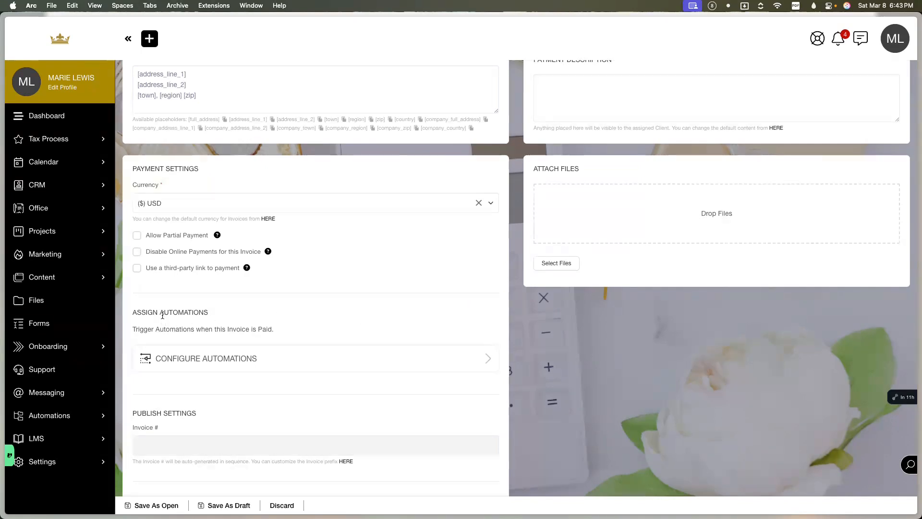
left_click(70, 202)
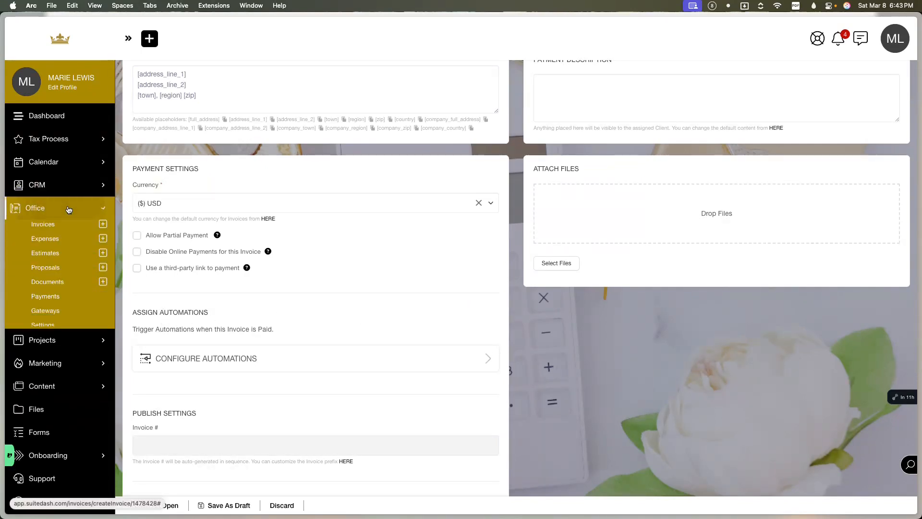
left_click(51, 317)
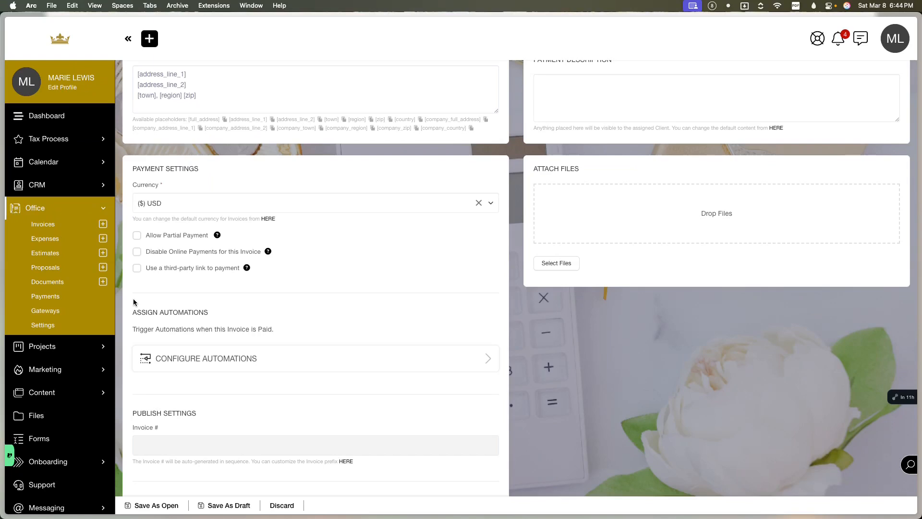
left_click(137, 269)
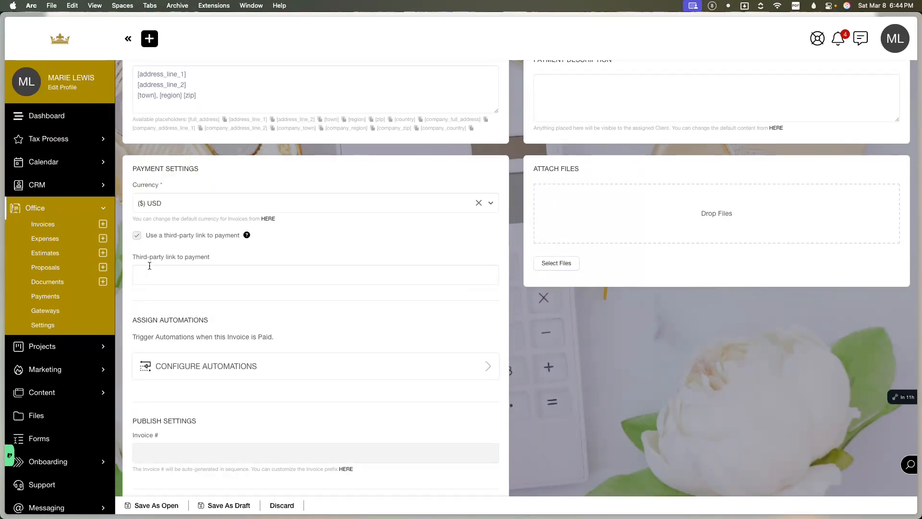
left_click(143, 275)
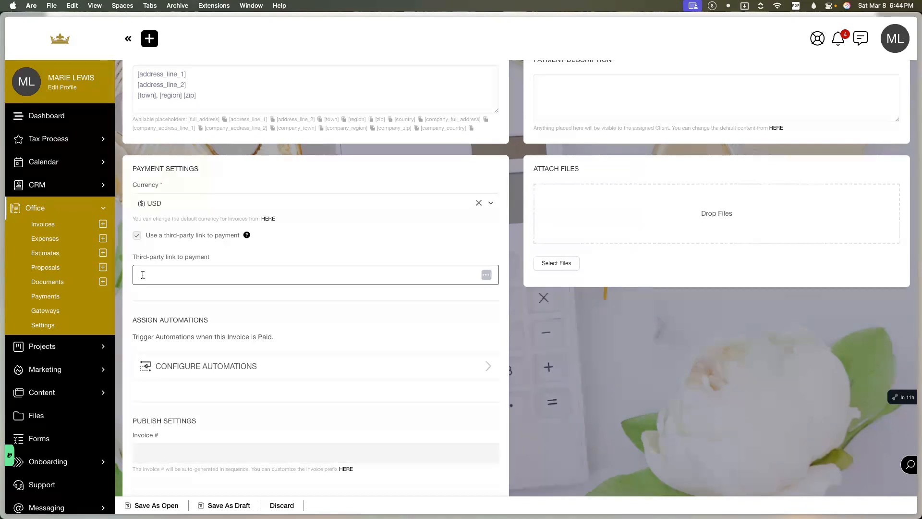
Browse the automation actions that can be triggered when the invoice is paid, without adding one.
scroll(143, 276, "down", 2)
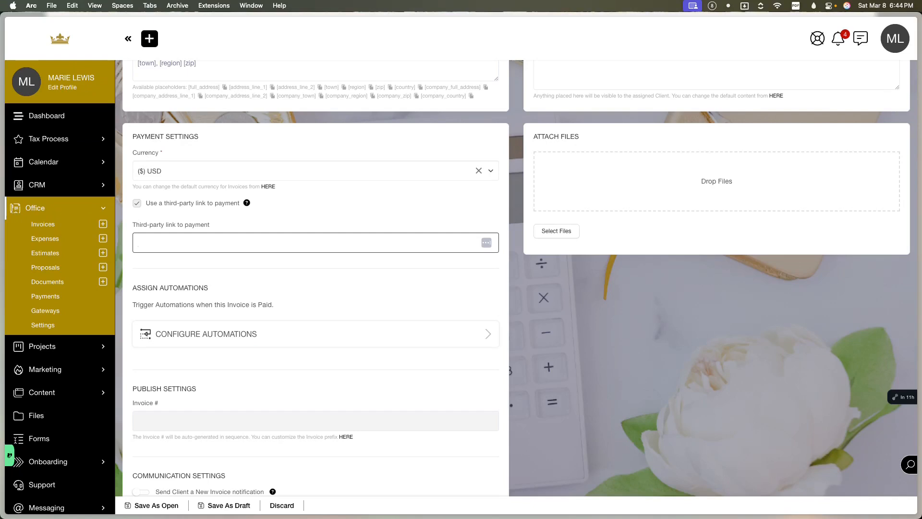
left_click(273, 335)
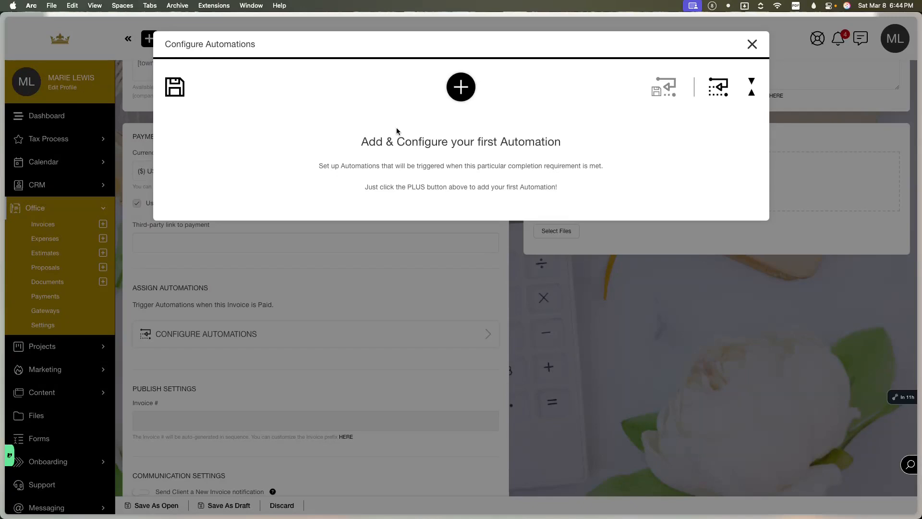
left_click(460, 86)
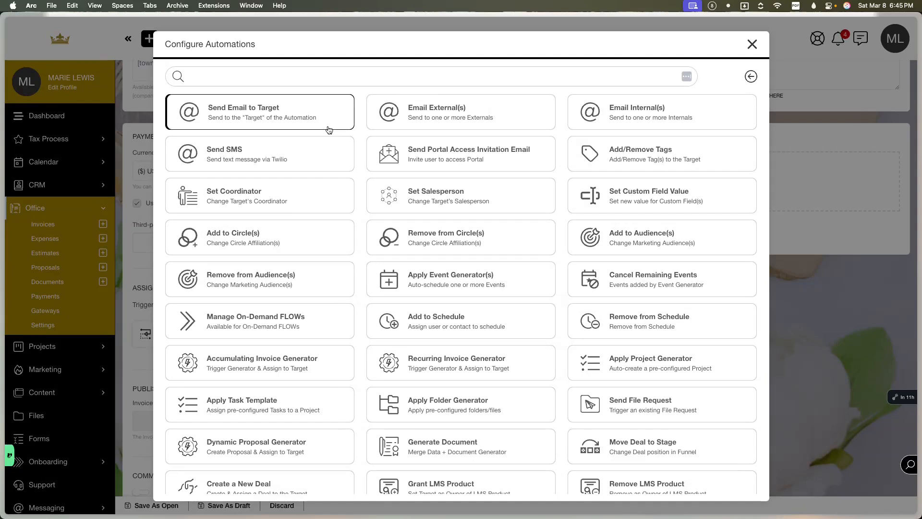
scroll(329, 129, "down", 5)
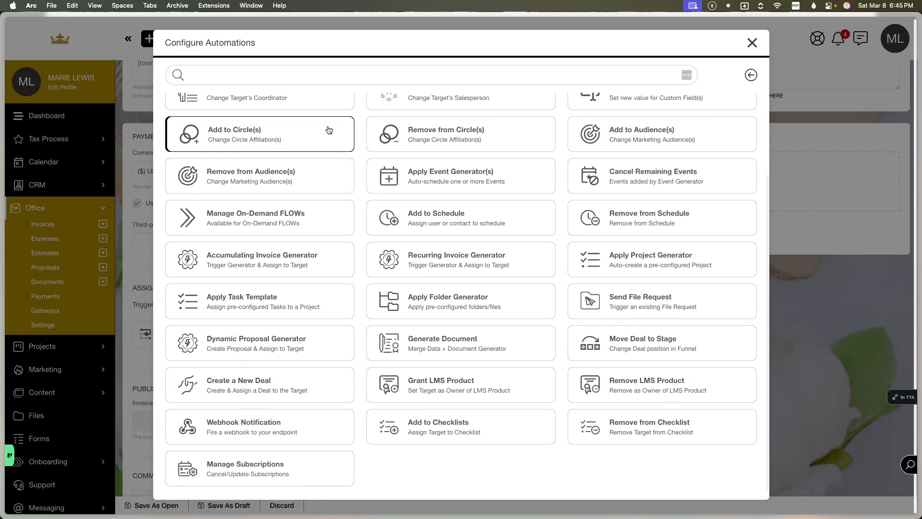
scroll(329, 130, "up", 5)
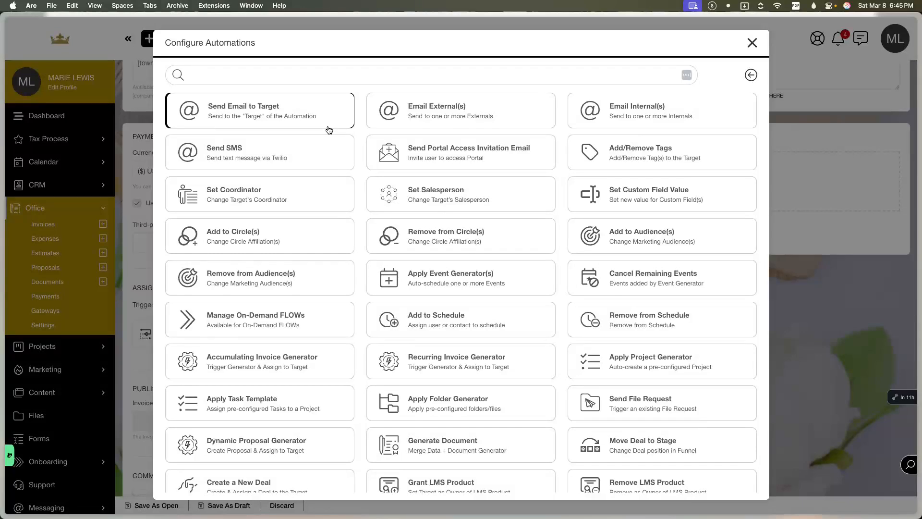
scroll(435, 239, "down", 3)
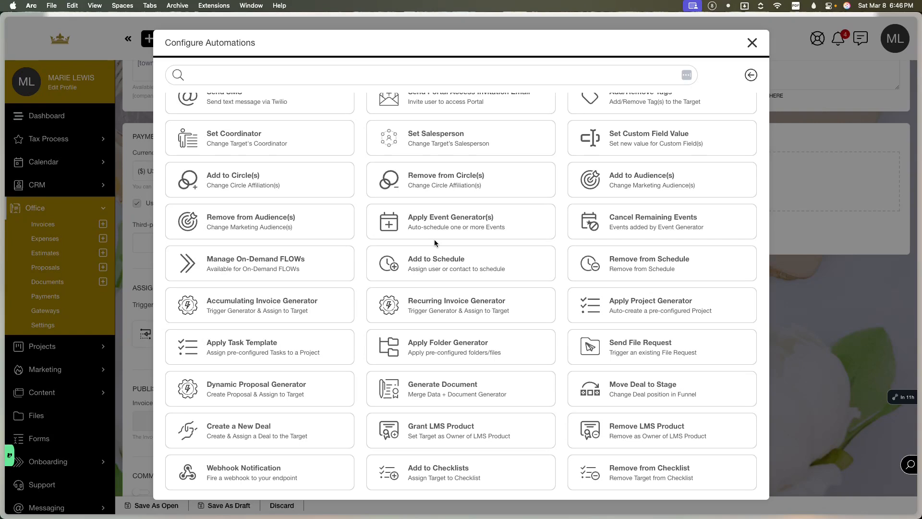
left_click(753, 43)
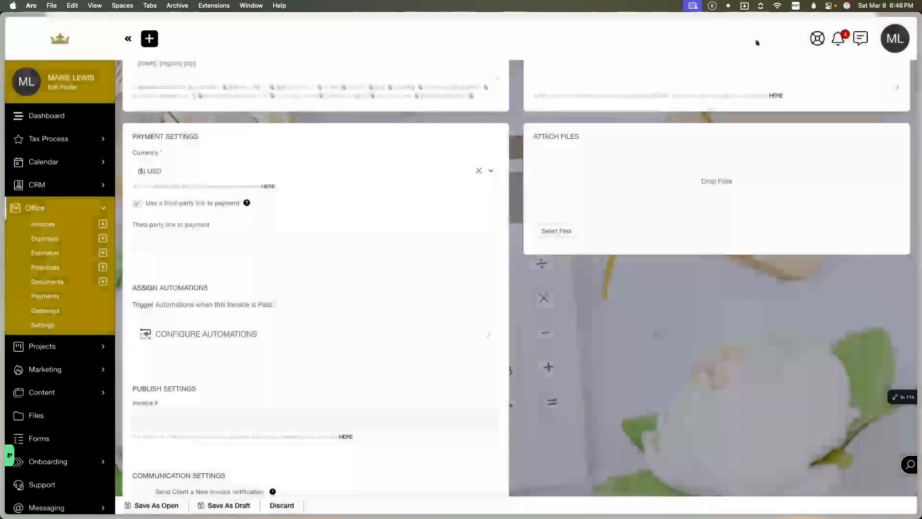
Assign the invoice to the client Ivy & Co, title it Ivy and save it as open.
scroll(445, 215, "down", 2)
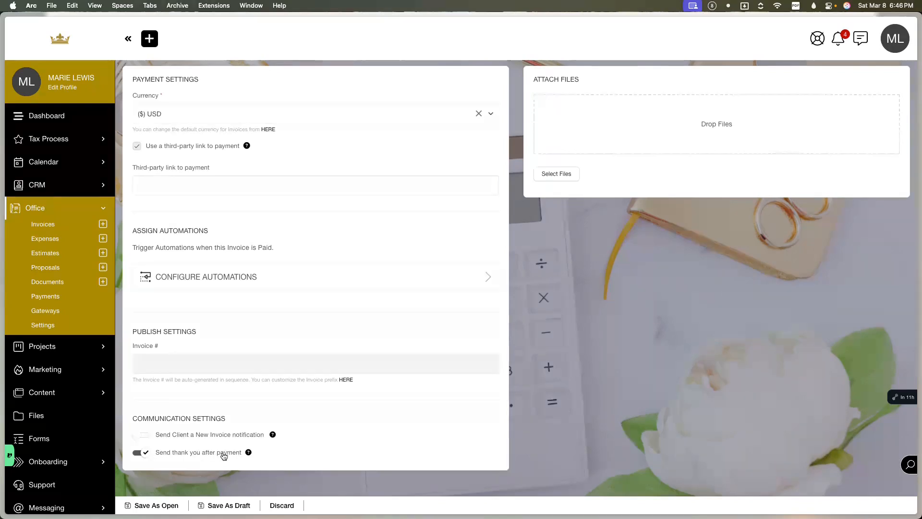
scroll(448, 325, "up", 3)
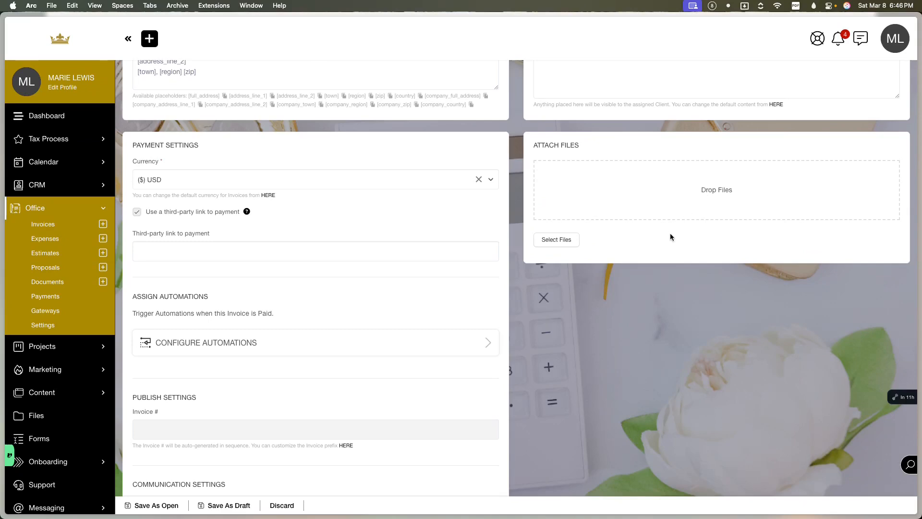
scroll(670, 232, "up", 15)
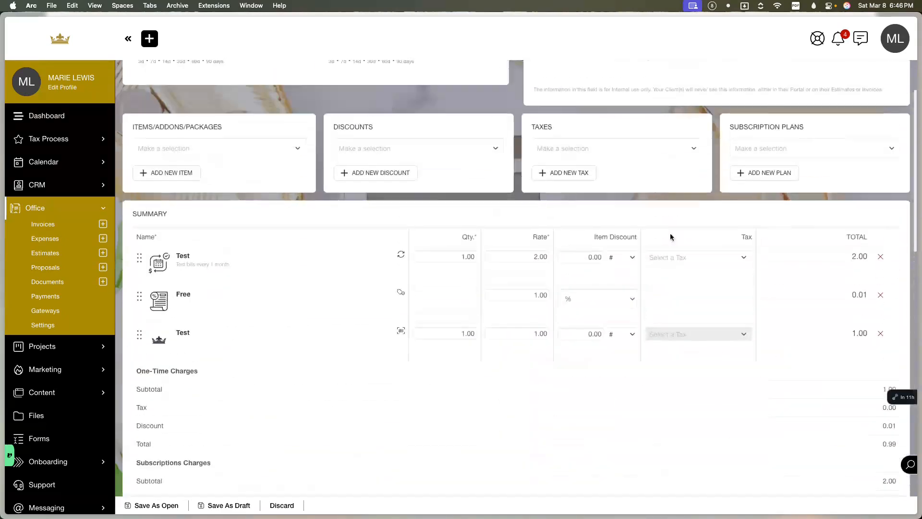
scroll(670, 234, "up", 1)
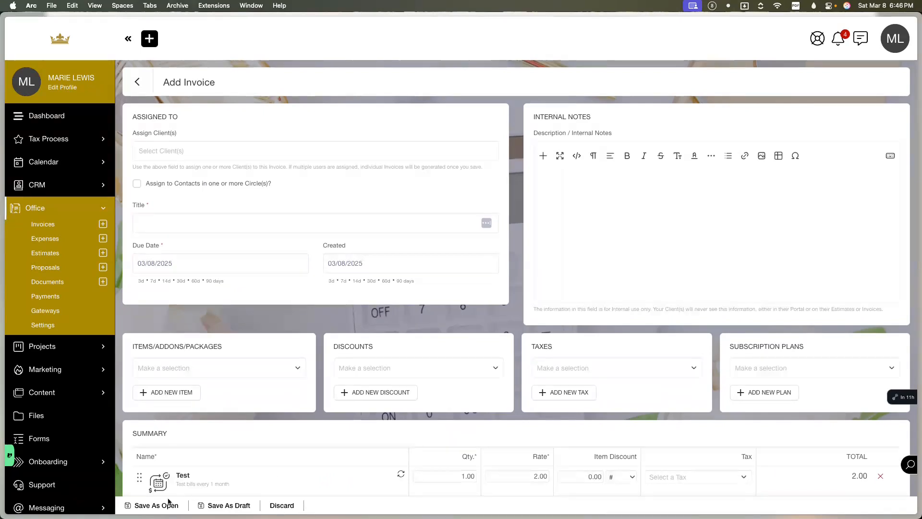
left_click(226, 151)
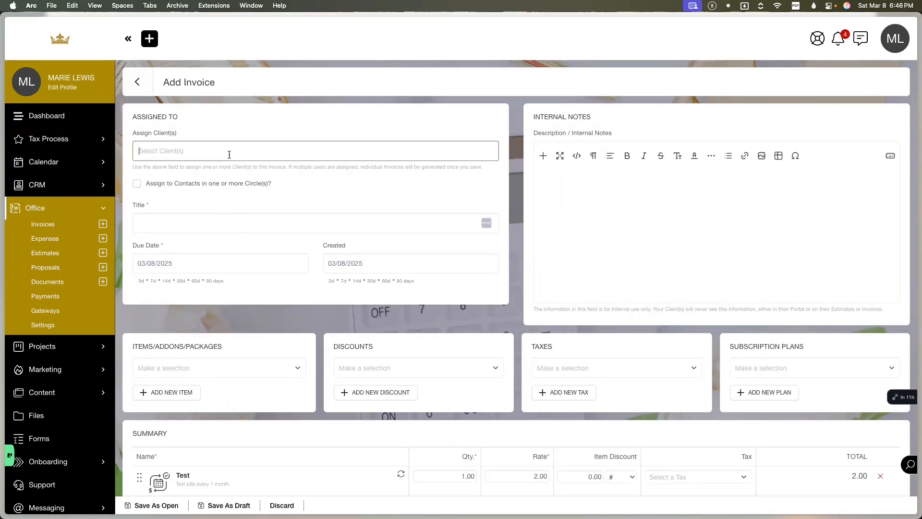
left_click(196, 223)
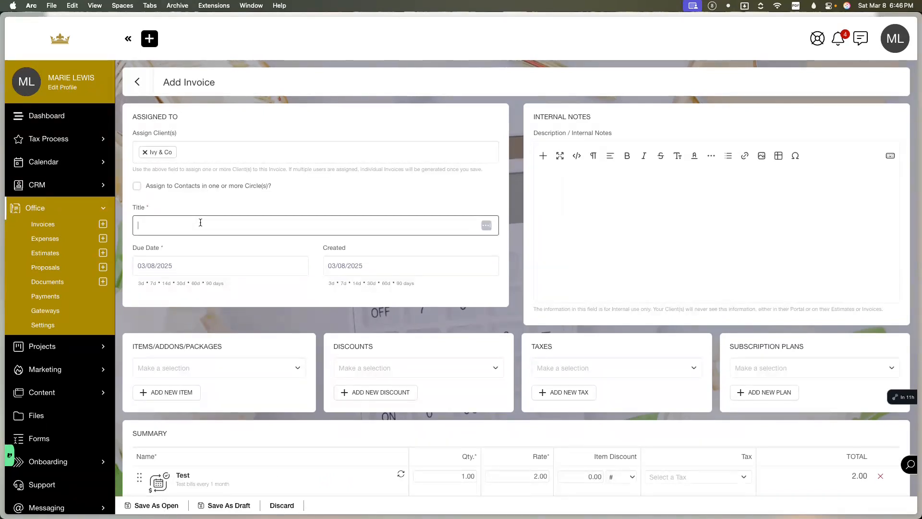
type("Ivy")
scroll(230, 346, "down", 1)
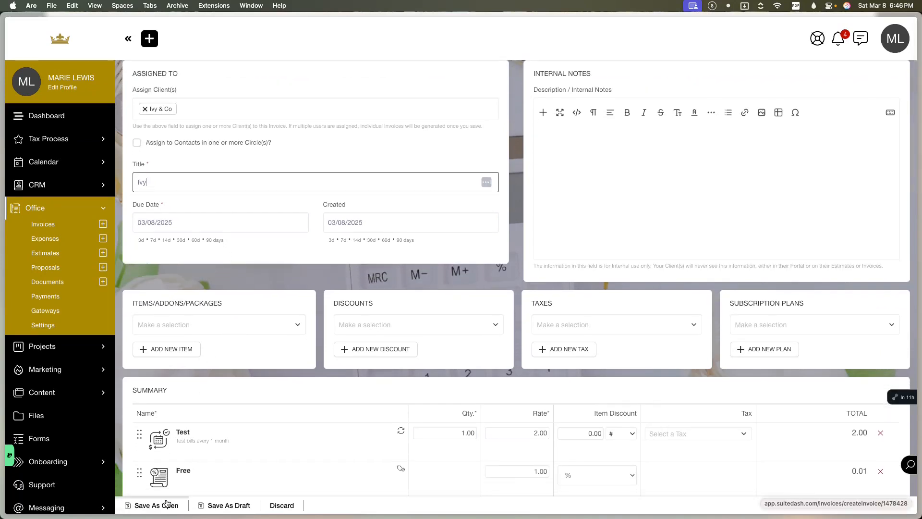
left_click(172, 505)
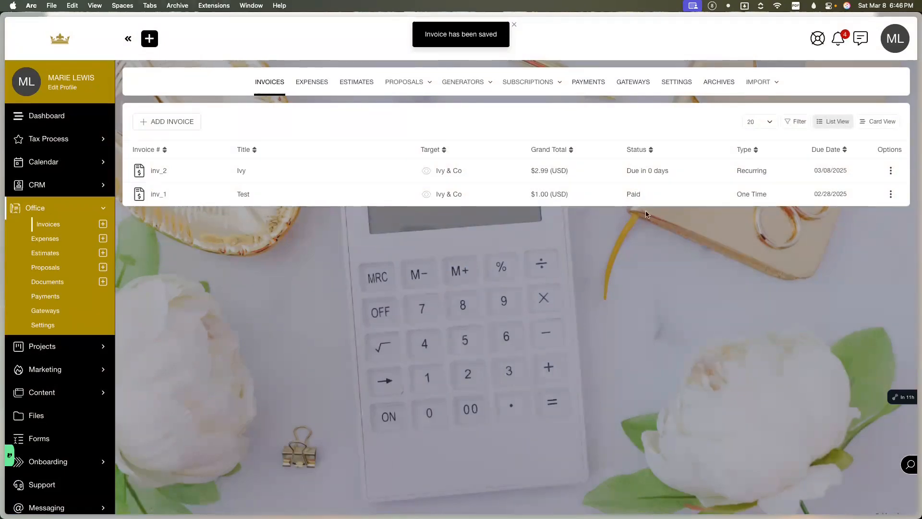
View the Ivy invoice and examine its line items, one-time charges, subscription charges and balance due.
left_click(891, 171)
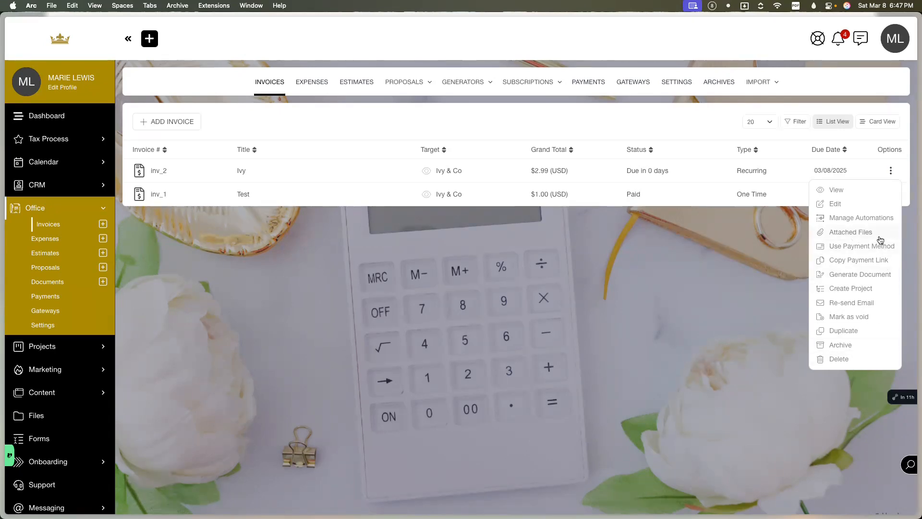
left_click(844, 196)
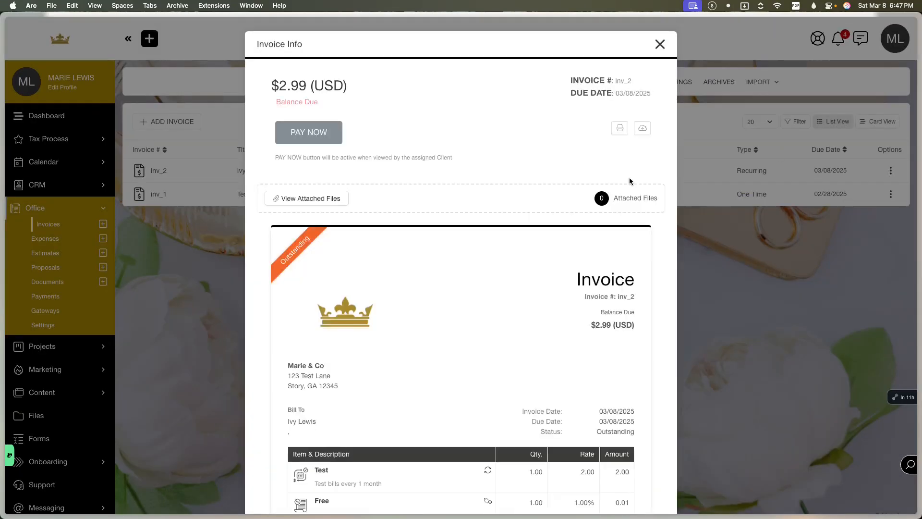
scroll(626, 207, "down", 3)
scroll(626, 208, "down", 2)
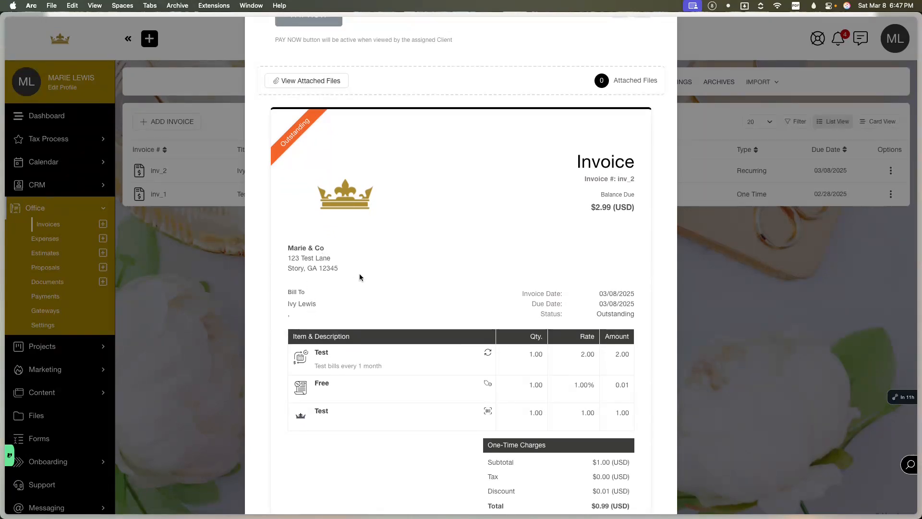
scroll(360, 274, "down", 1)
scroll(359, 275, "down", 1)
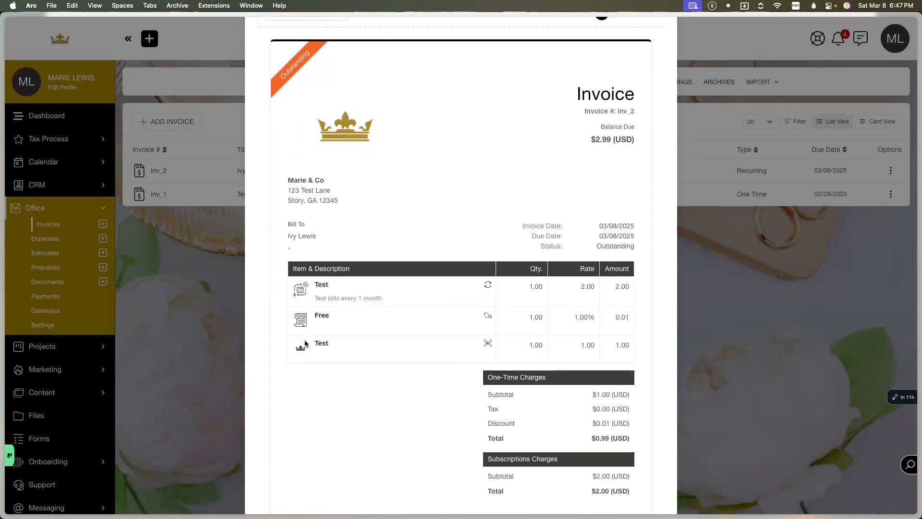
scroll(305, 343, "down", 2)
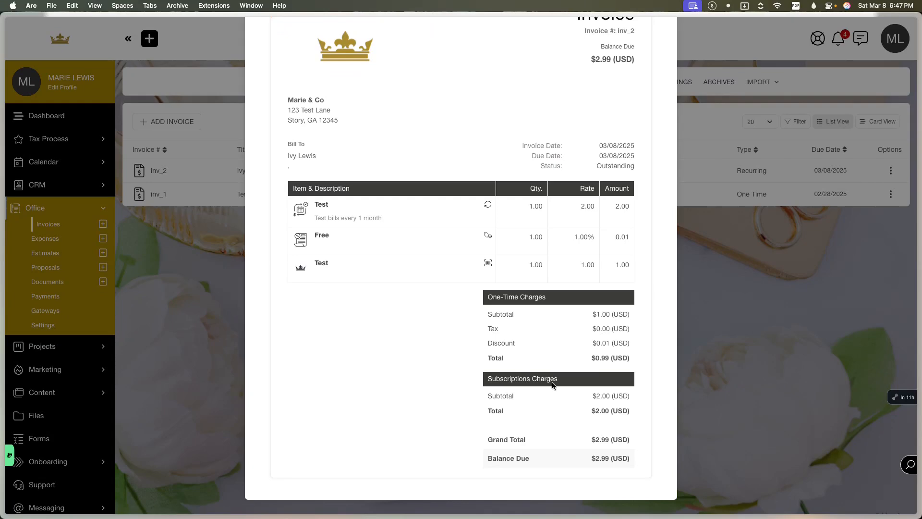
scroll(552, 382, "up", 6)
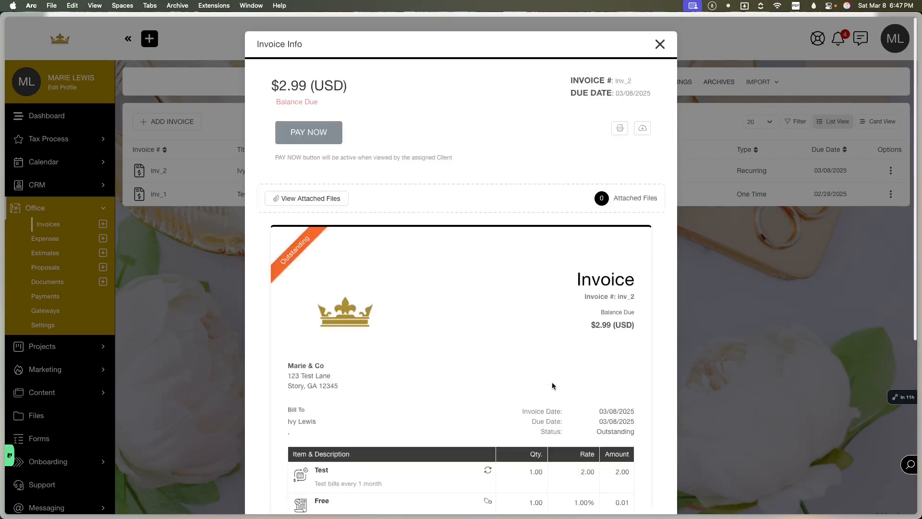
left_click(656, 50)
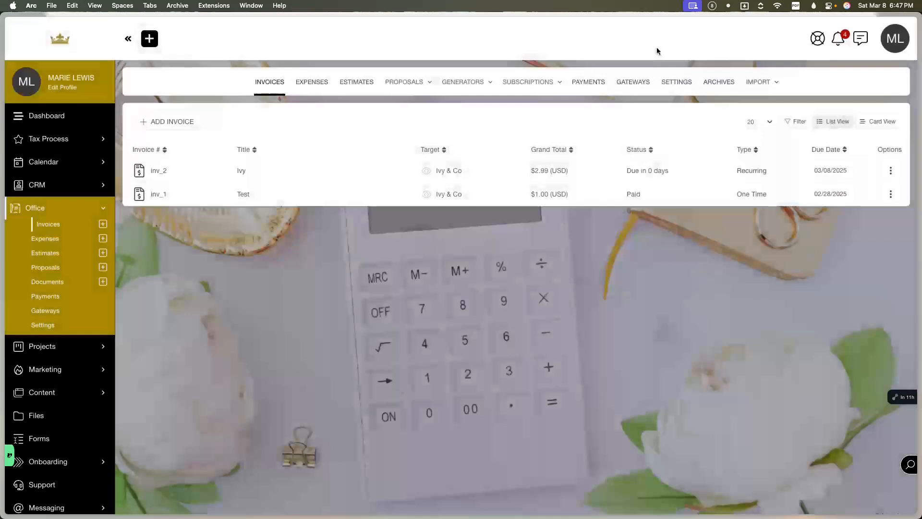
Start a new one-time expense and look over its entry form.
left_click(316, 85)
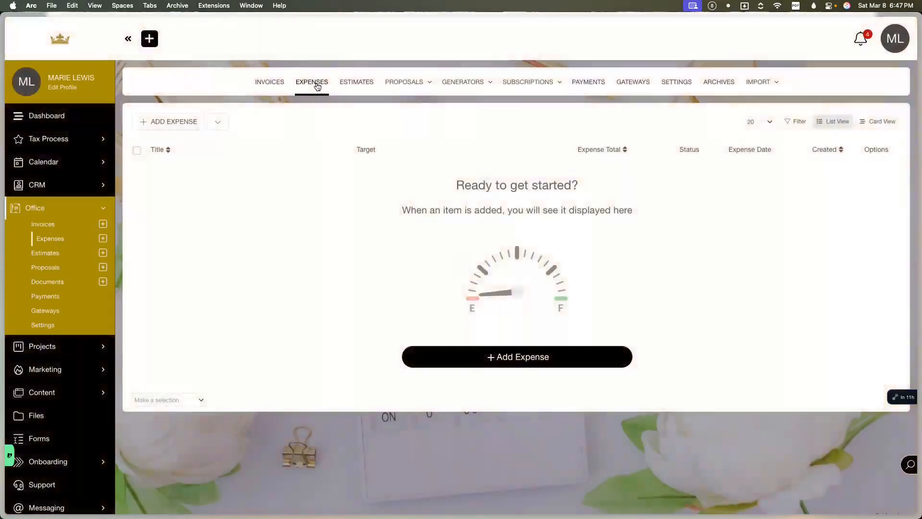
left_click(195, 123)
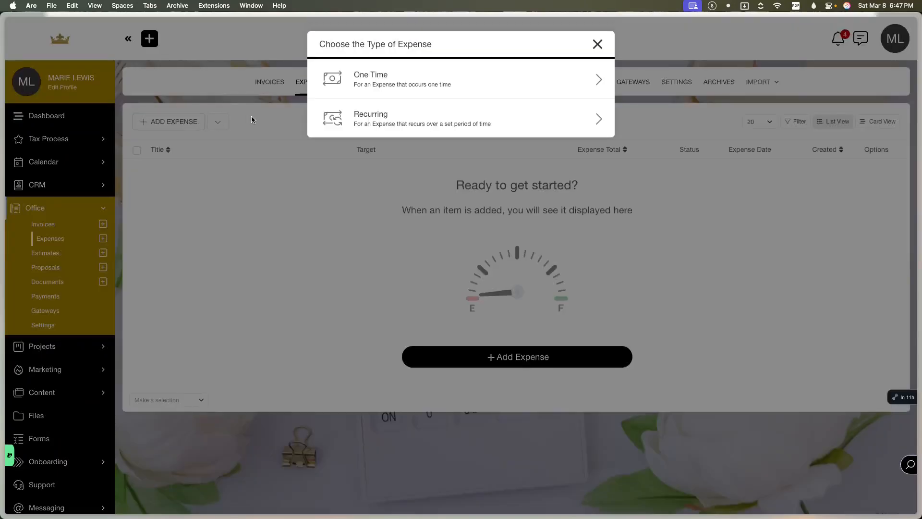
left_click(397, 78)
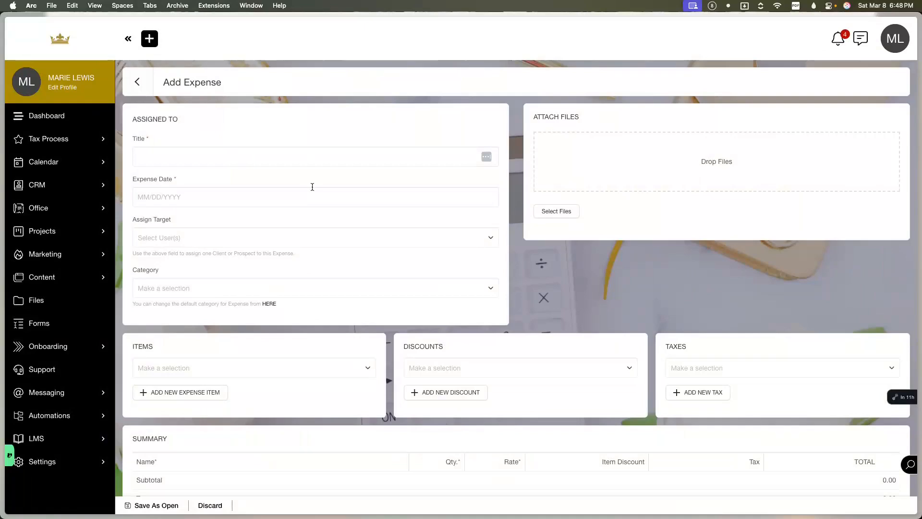
scroll(251, 205, "down", 5)
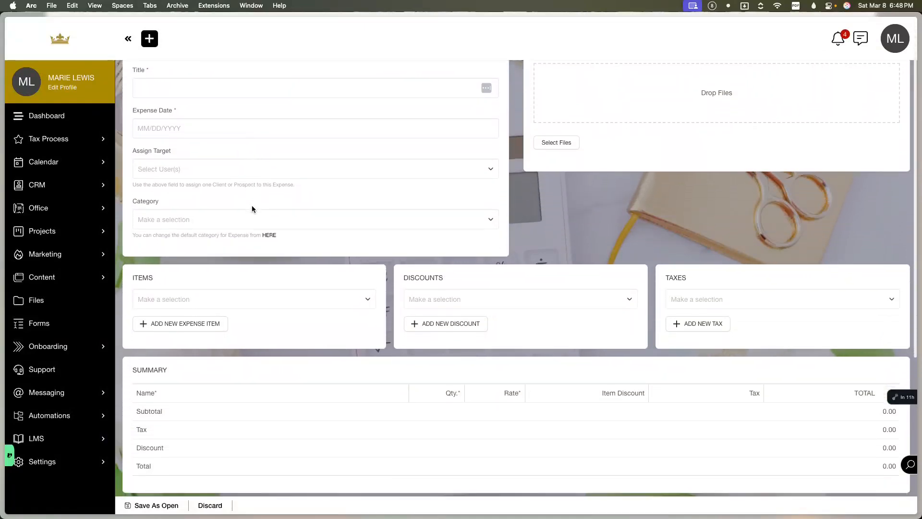
Look over the rest of the new expense form and discard the expense.
scroll(252, 207, "down", 5)
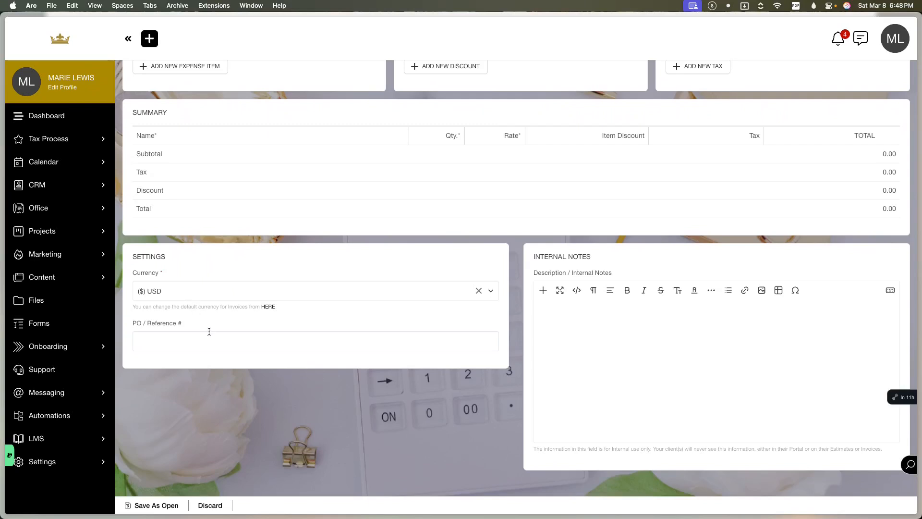
scroll(209, 333, "up", 6)
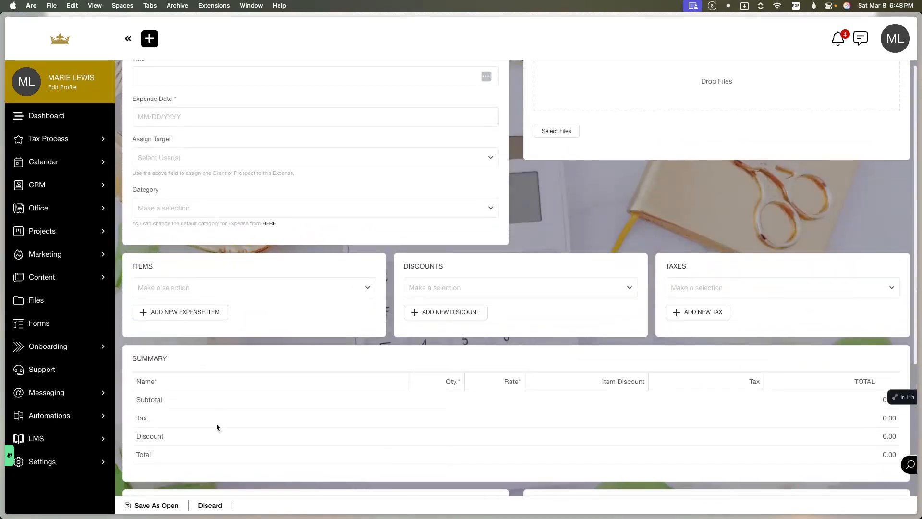
scroll(216, 412, "up", 2)
left_click(209, 505)
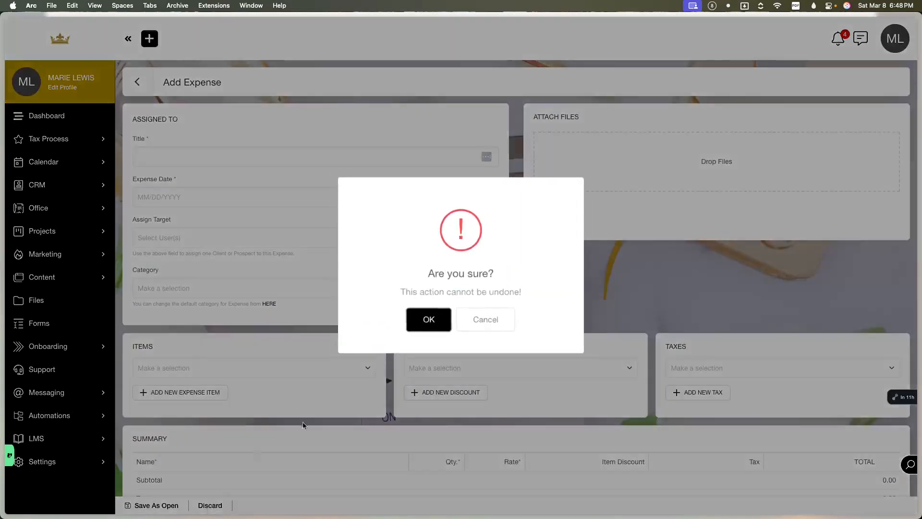
left_click(434, 318)
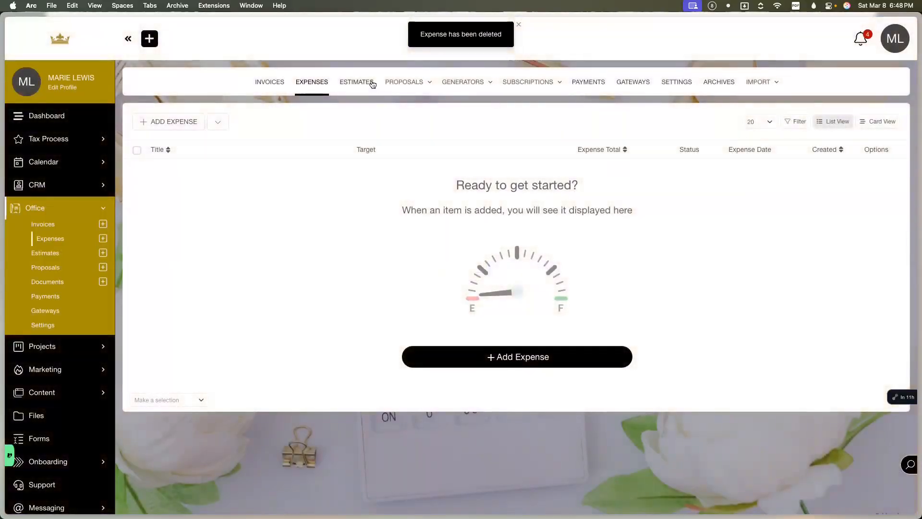
Start a new estimate of the type Offer Choice of Items / Dynamic Choice.
left_click(372, 85)
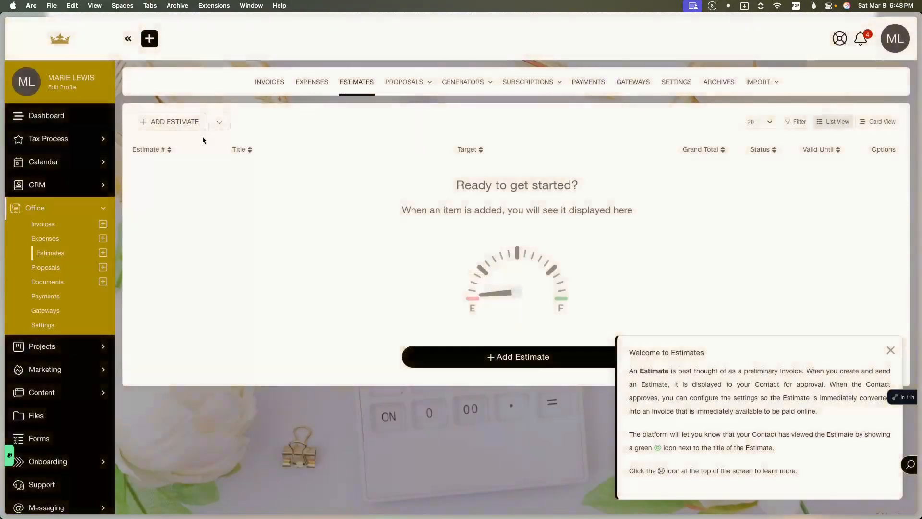
left_click(168, 121)
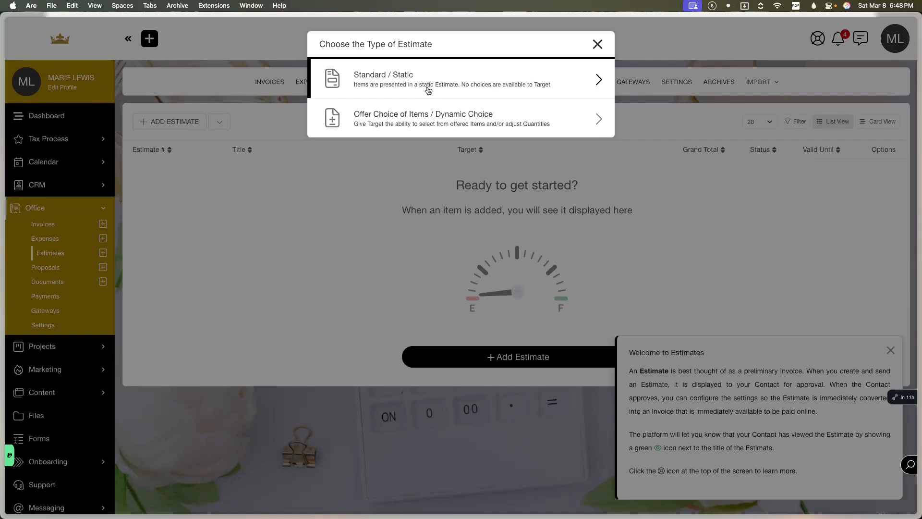
left_click(382, 126)
scroll(359, 193, "down", 3)
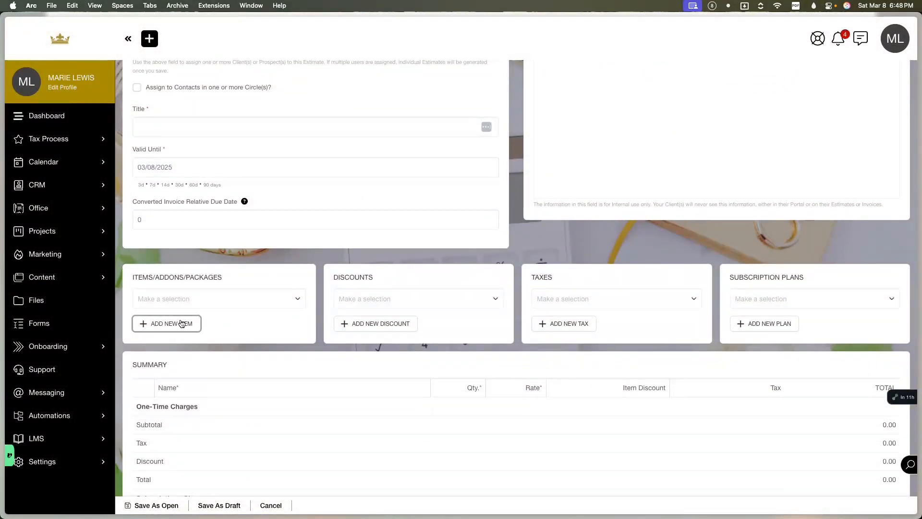
Look over the entry form for a new estimate item without adding one.
left_click(180, 324)
left_click(465, 86)
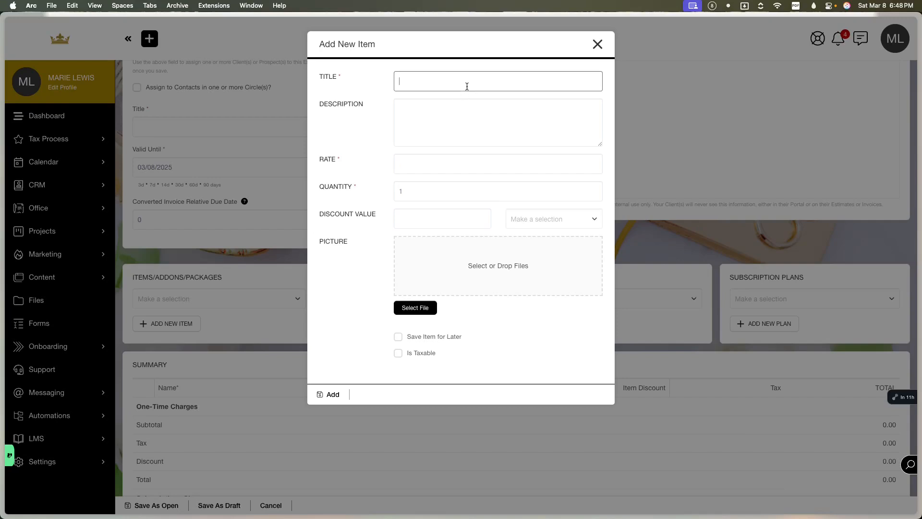
left_click(597, 45)
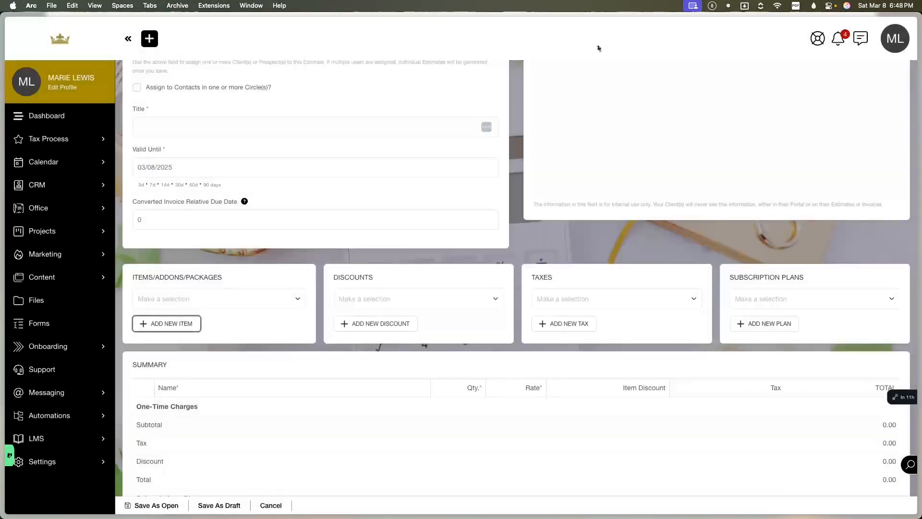
Examine the estimate's summary, address, terms and payment settings, and its Convert to Client automation, without saving automation changes.
scroll(426, 180, "down", 6)
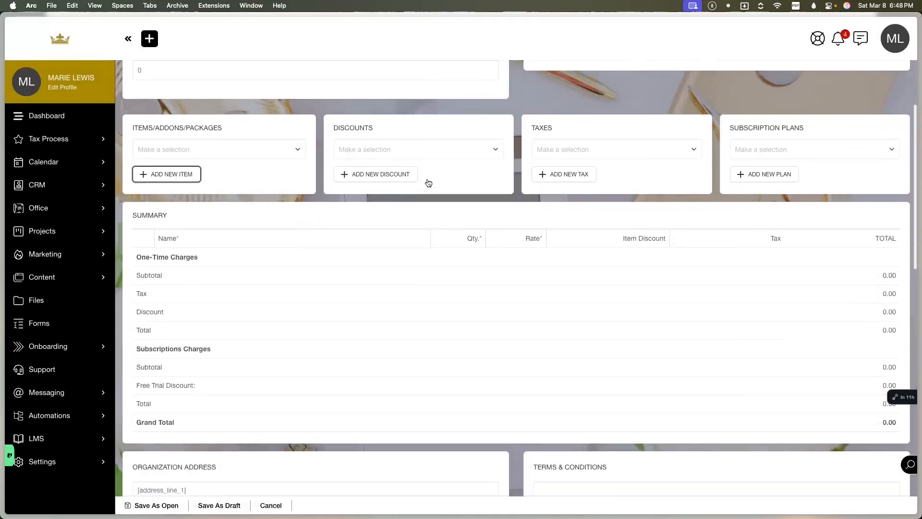
scroll(426, 180, "down", 6)
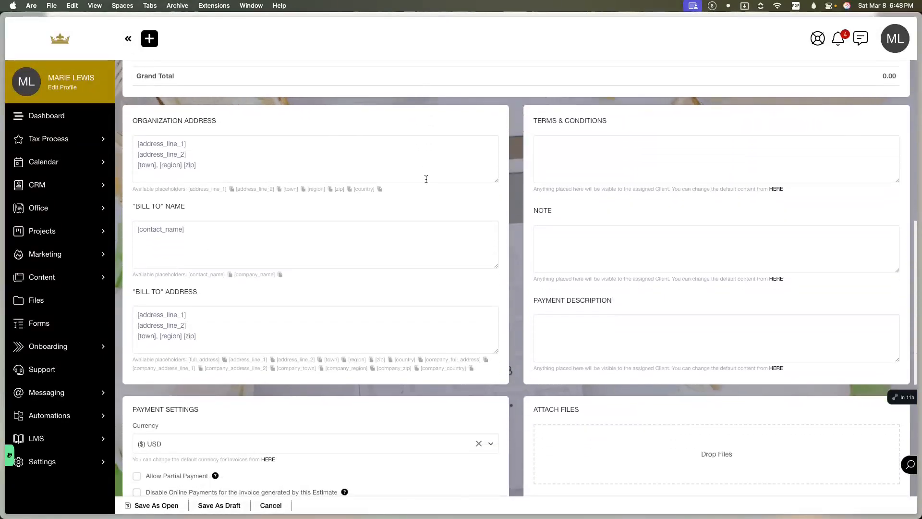
scroll(243, 365, "down", 3)
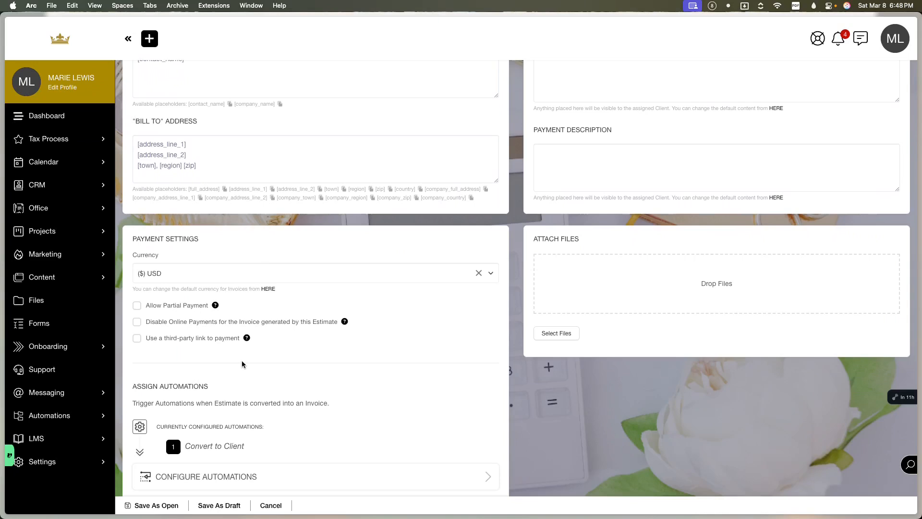
left_click(208, 486)
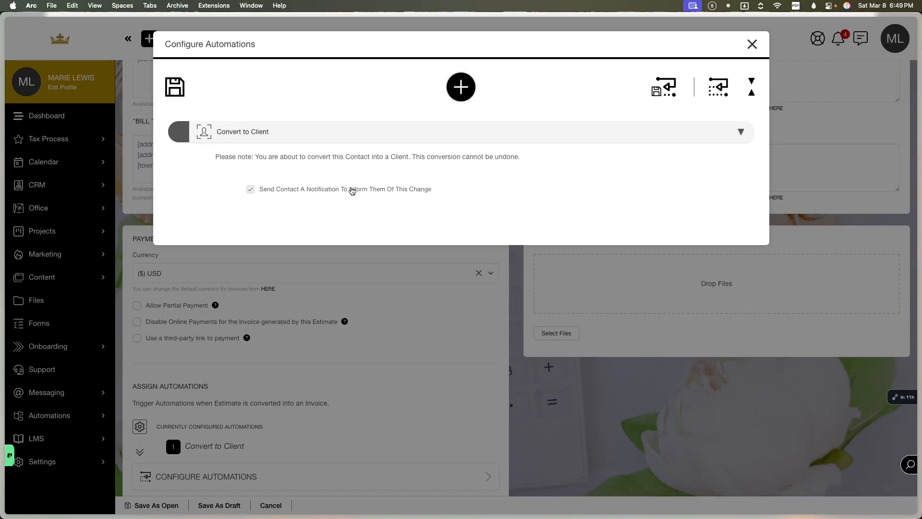
left_click(251, 190)
left_click(752, 45)
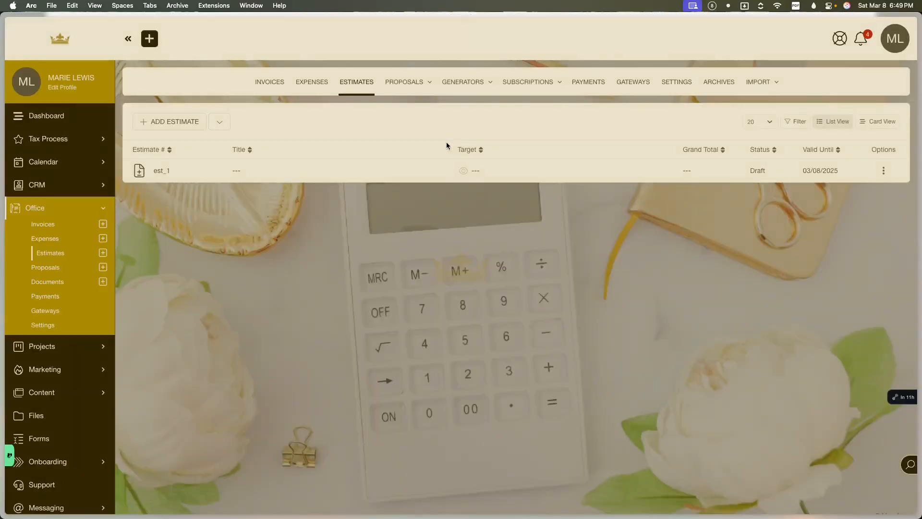
Start a new Direct proposal and collapse its Untitled page.
left_click(405, 81)
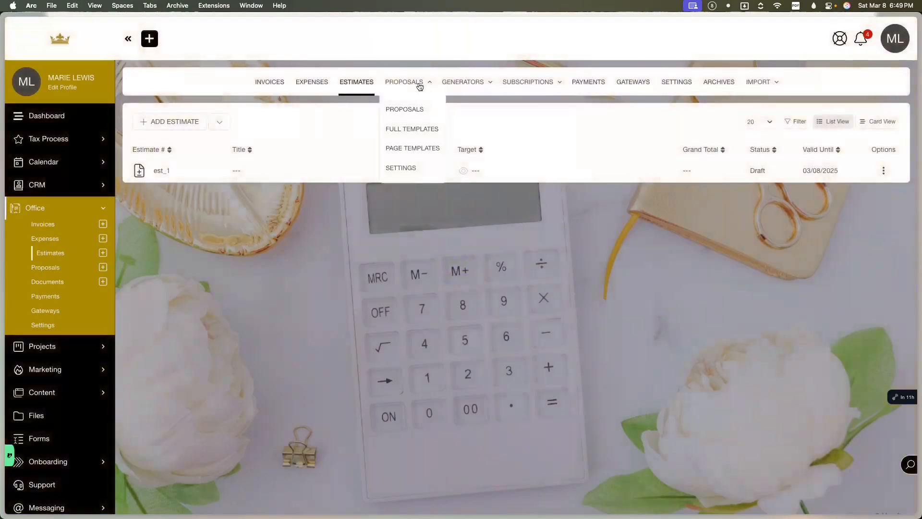
left_click(411, 114)
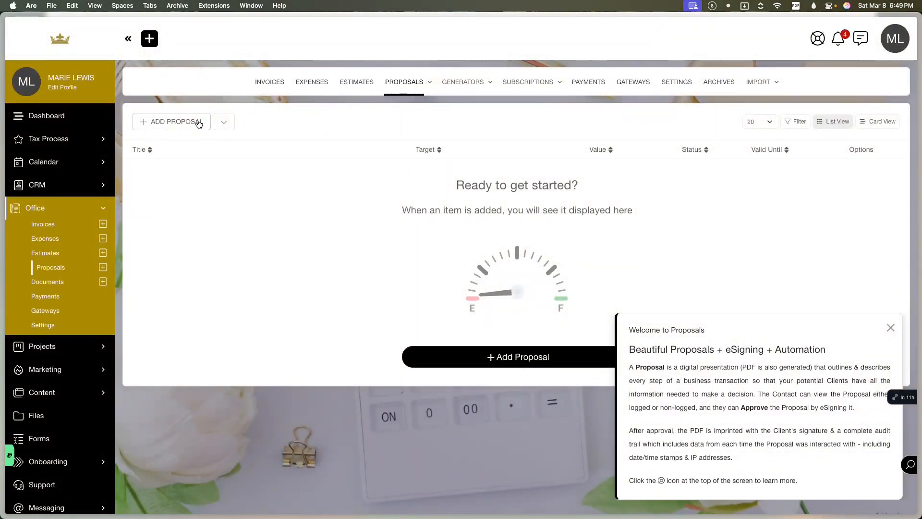
left_click(188, 122)
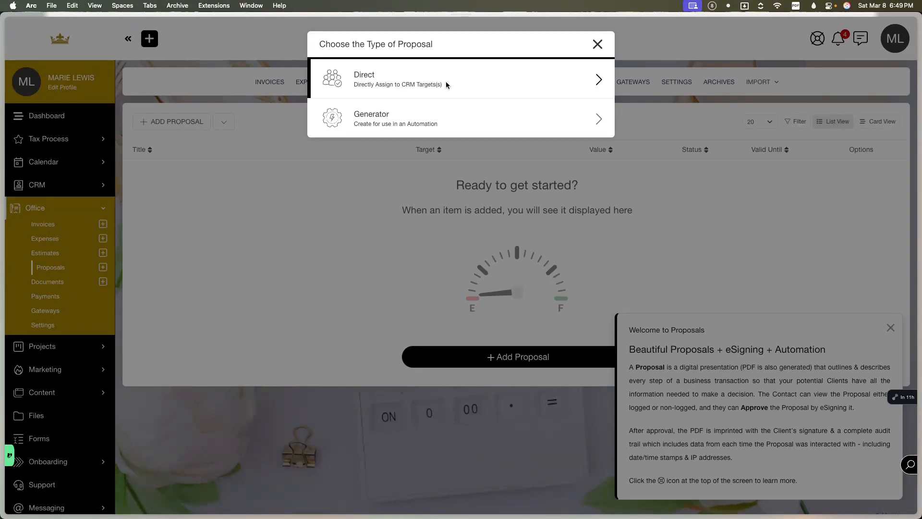
left_click(446, 85)
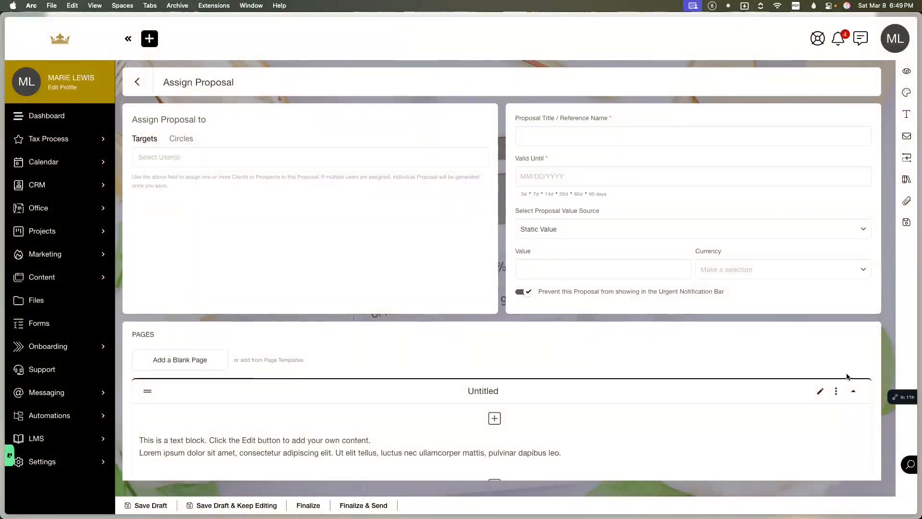
left_click(853, 391)
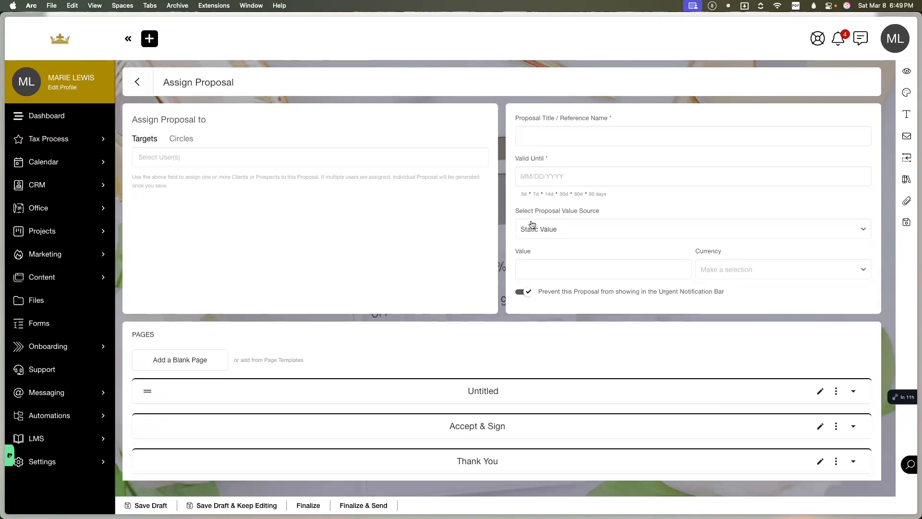
Set the proposal value source to Proposal Options Block Value and look over its options configuration without saving any.
left_click(610, 229)
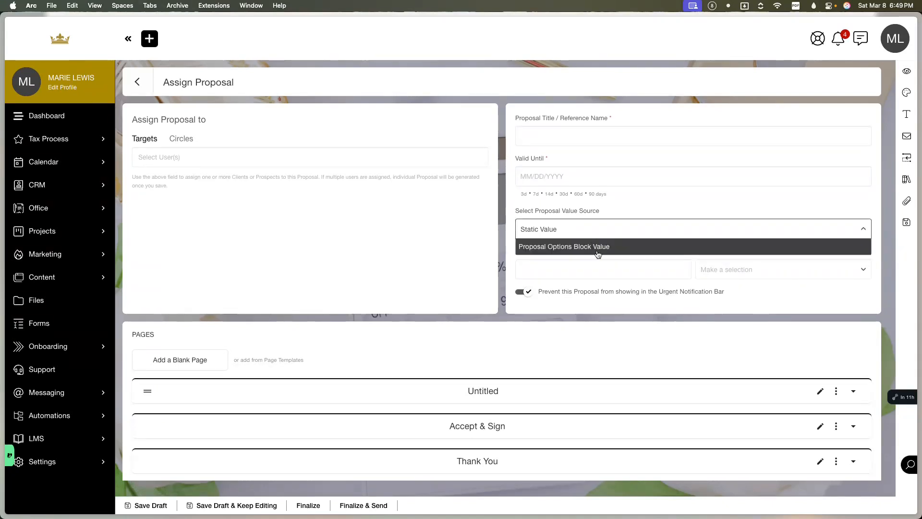
left_click(598, 247)
left_click(598, 255)
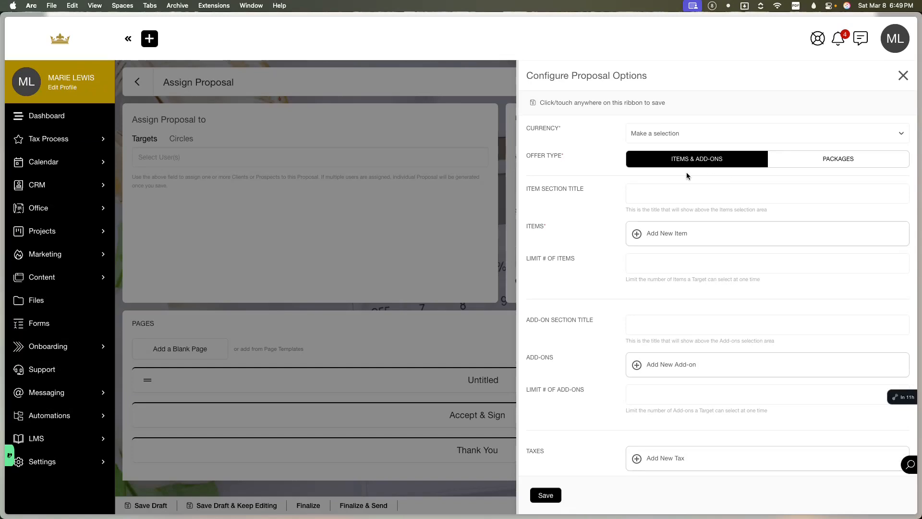
left_click(903, 78)
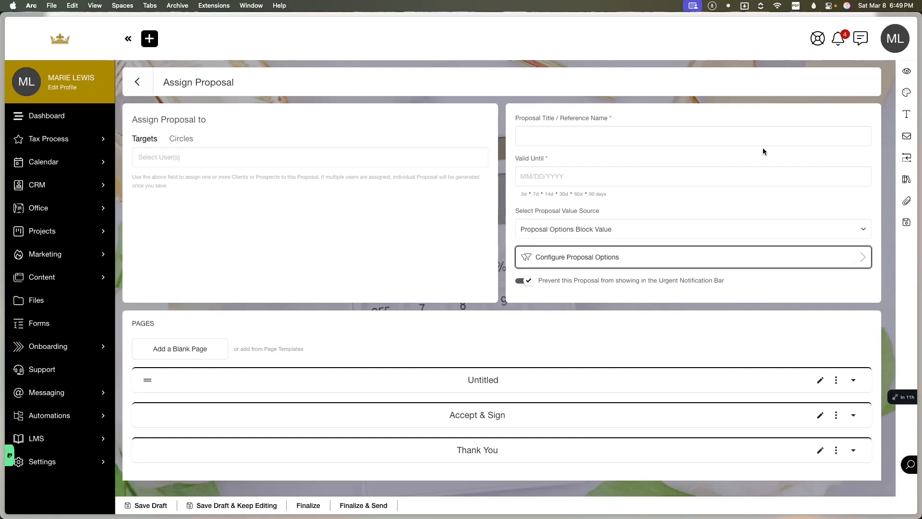
Examine the contents of the proposal's Untitled, Accept & Sign and Thank You pages.
scroll(579, 287, "down", 1)
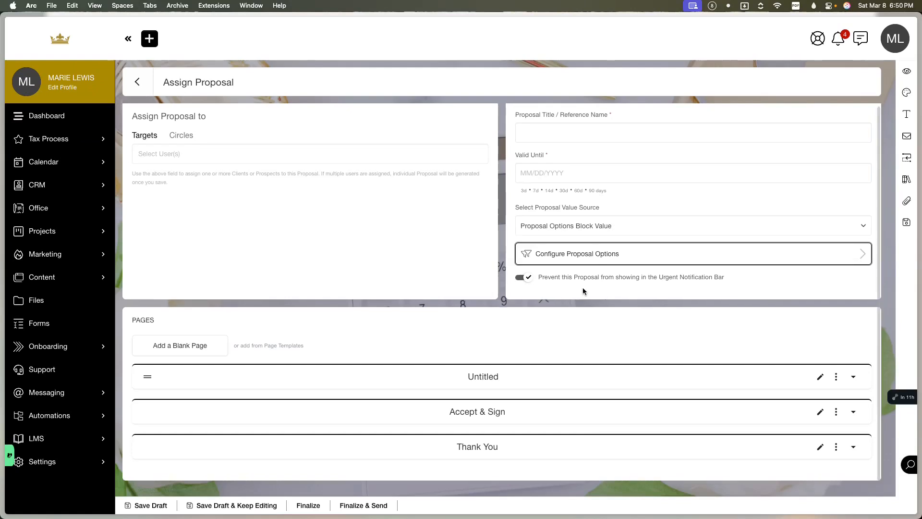
left_click(856, 377)
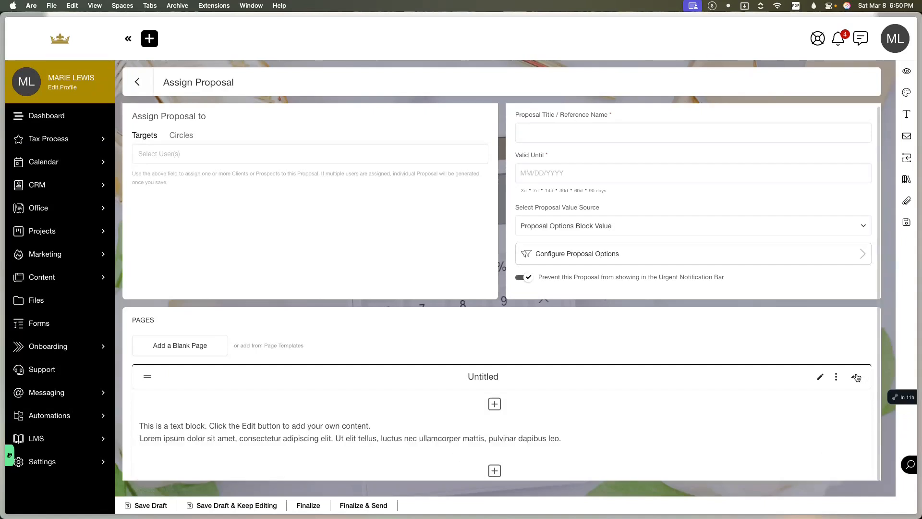
scroll(496, 358, "down", 3)
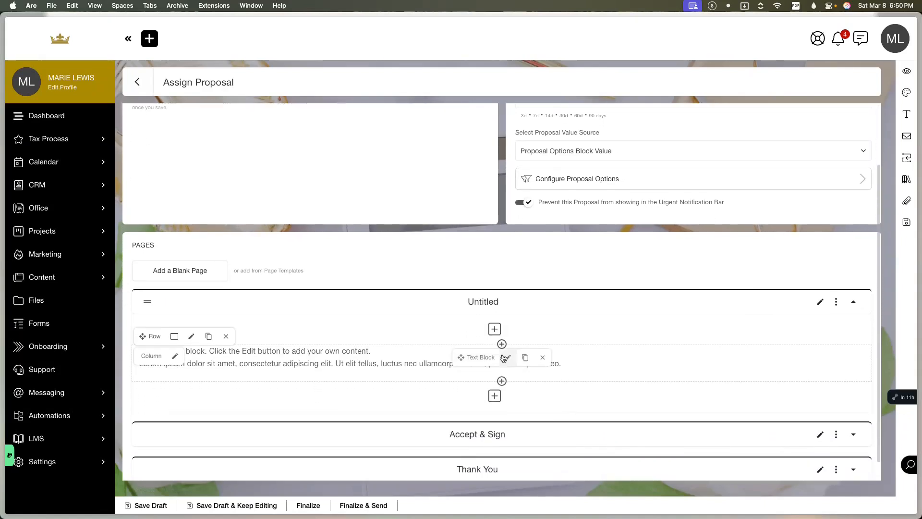
left_click(855, 301)
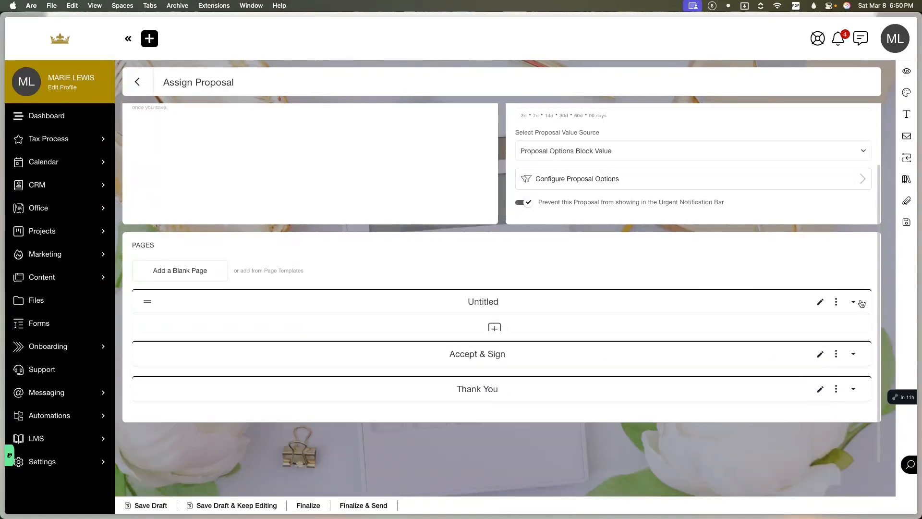
left_click(854, 336)
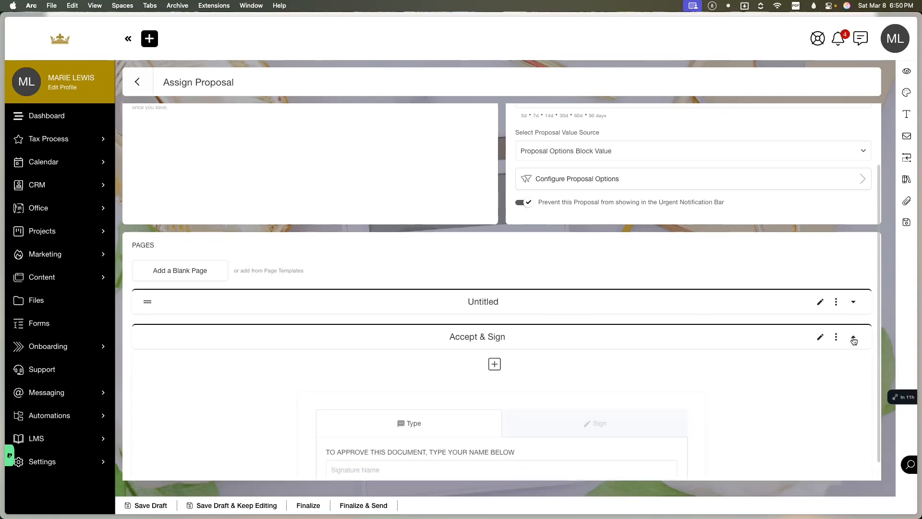
scroll(748, 360, "down", 2)
scroll(747, 352, "down", 3)
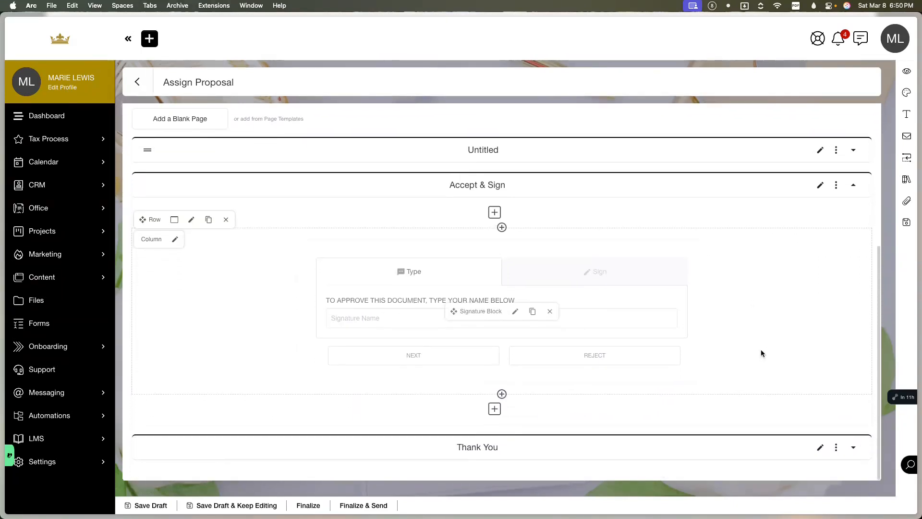
left_click(852, 448)
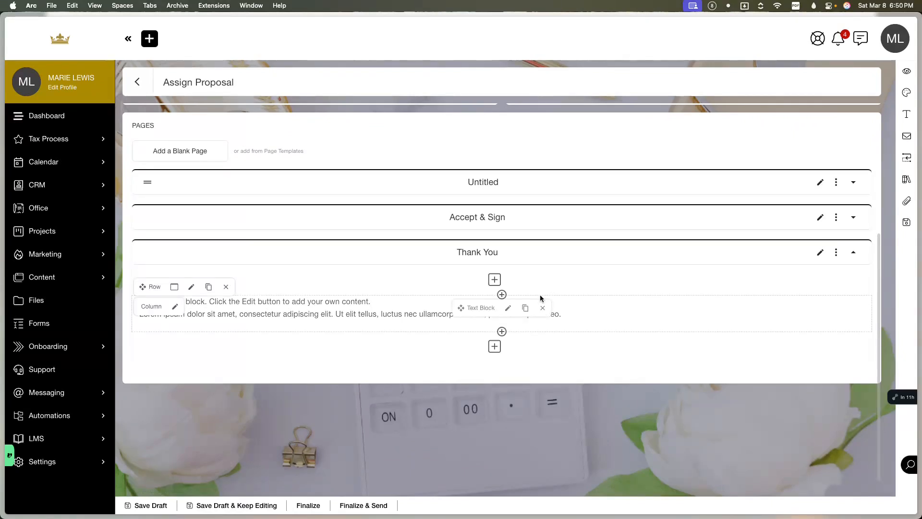
Try out a Proposal Choice Block above the text block on the Thank You page and remove it again.
left_click(500, 295)
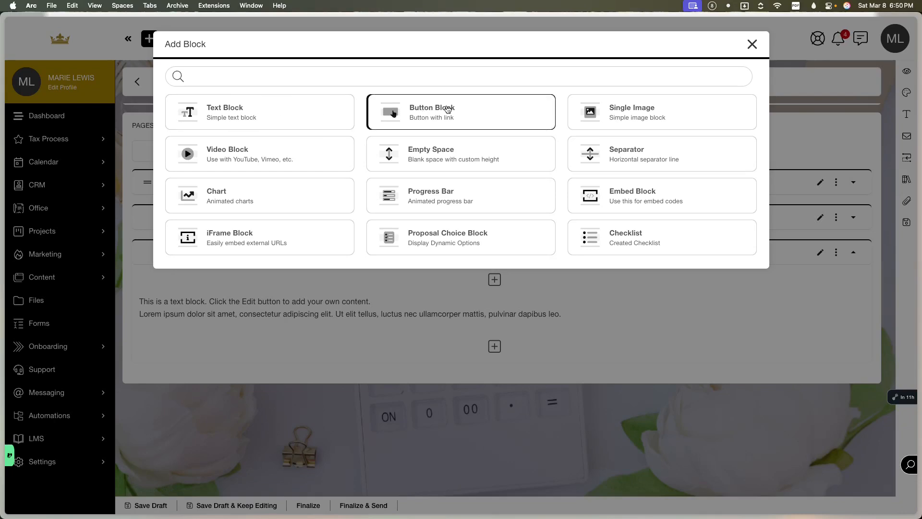
left_click(448, 240)
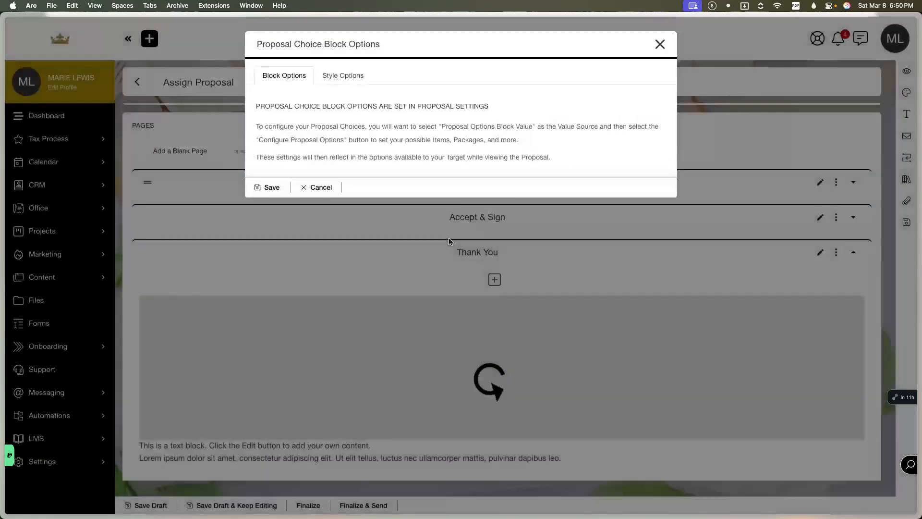
left_click(268, 187)
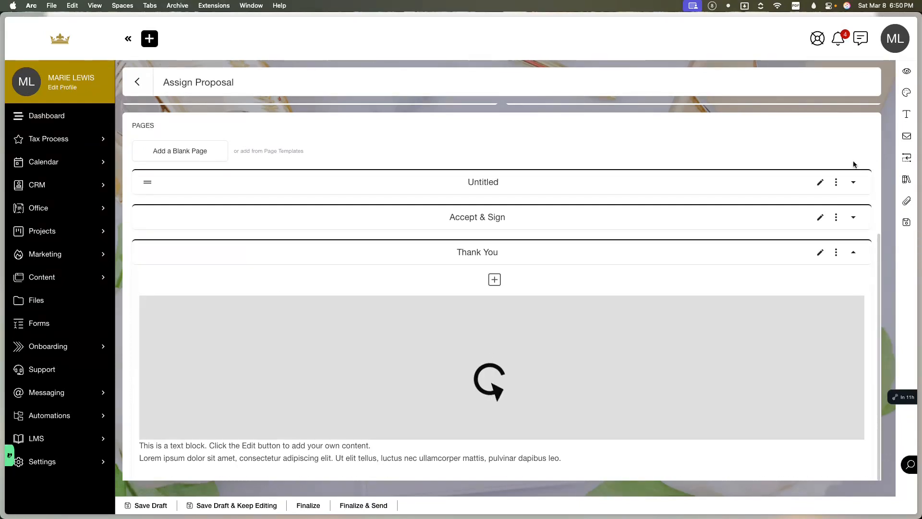
left_click(559, 370)
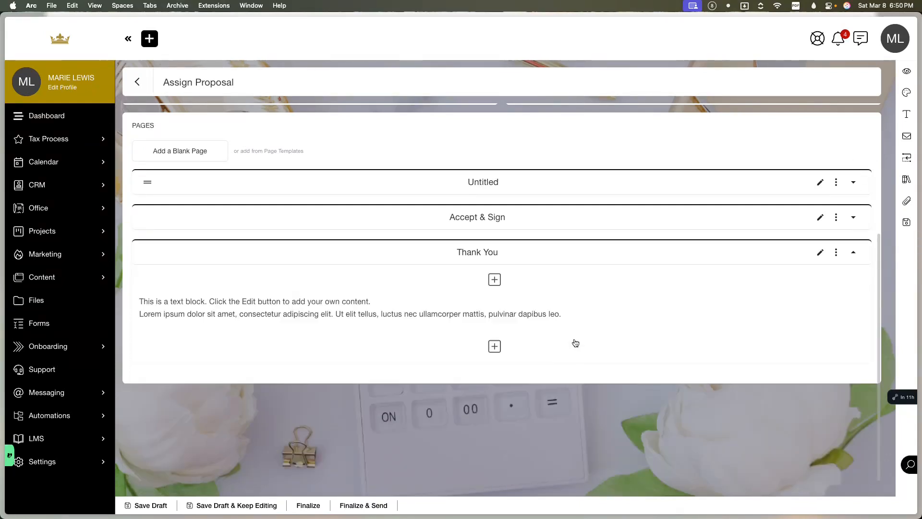
Open the preview of the draft proposal.
scroll(608, 284, "up", 5)
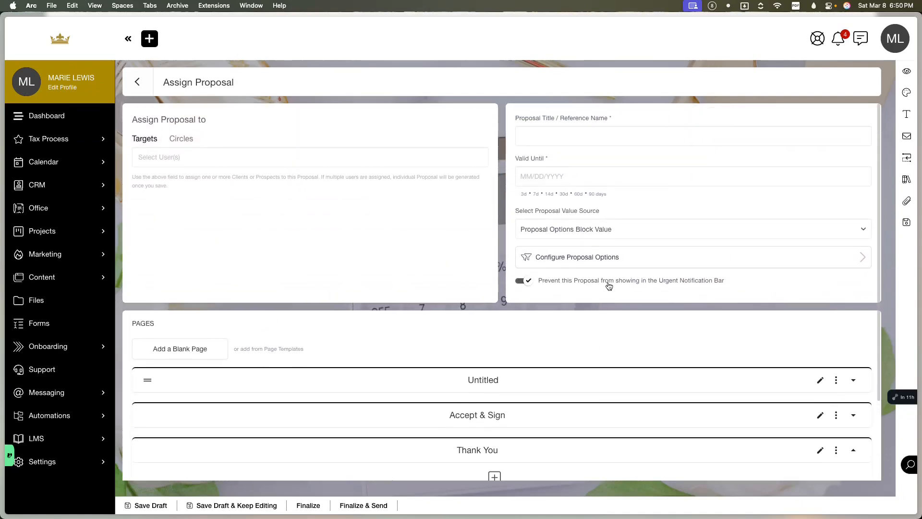
left_click(908, 76)
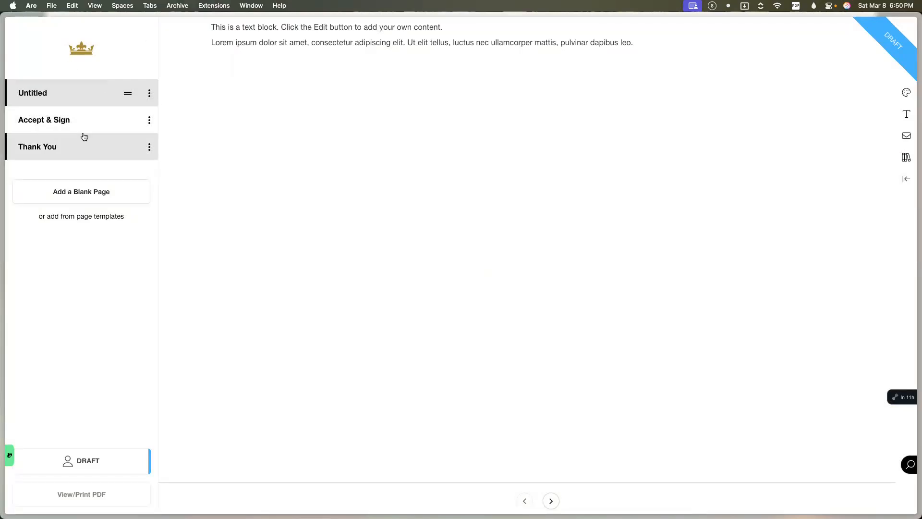
Check the available page templates and the heading font options in the proposal preview without changing anything.
left_click(77, 216)
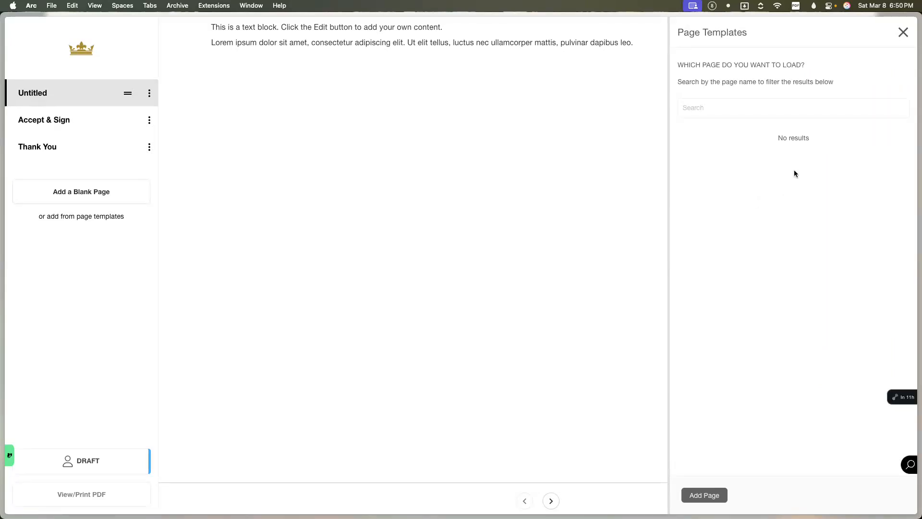
left_click(903, 34)
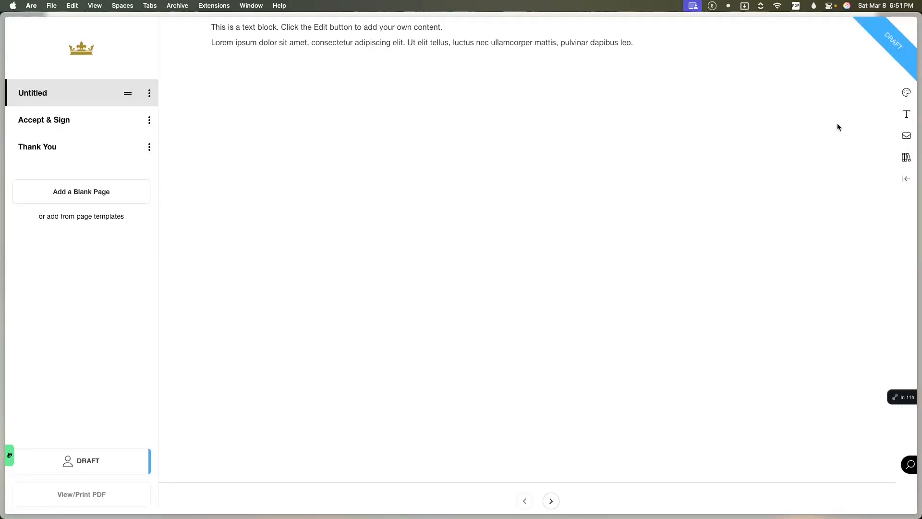
left_click(906, 117)
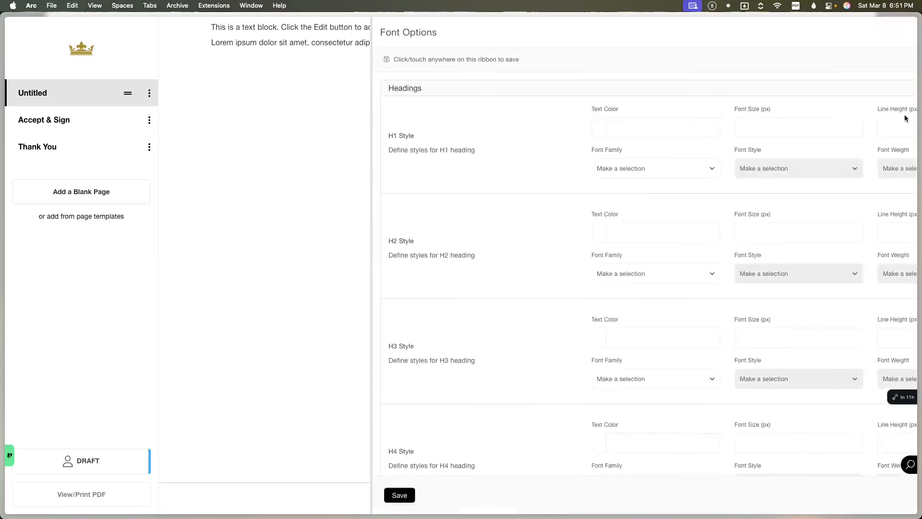
left_click(909, 32)
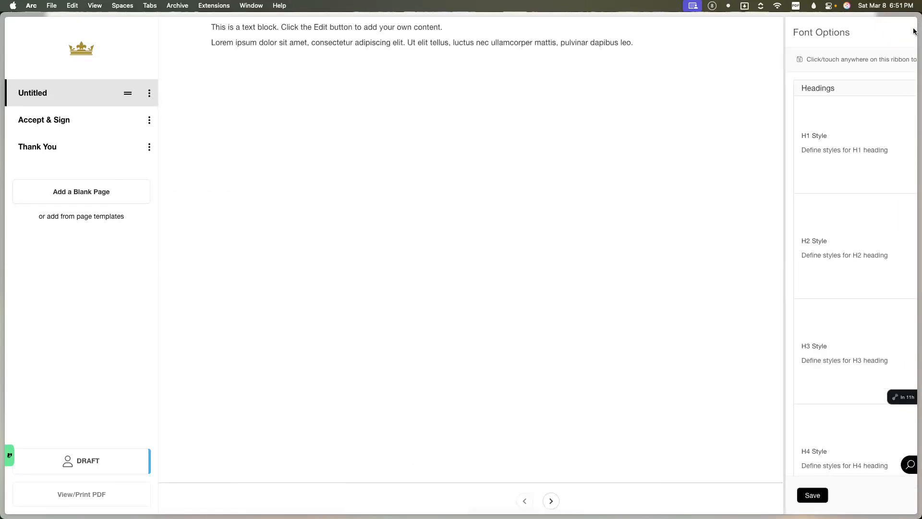
Review the proposal's notification settings and its Accept & Sign page, and leave the preview.
left_click(905, 138)
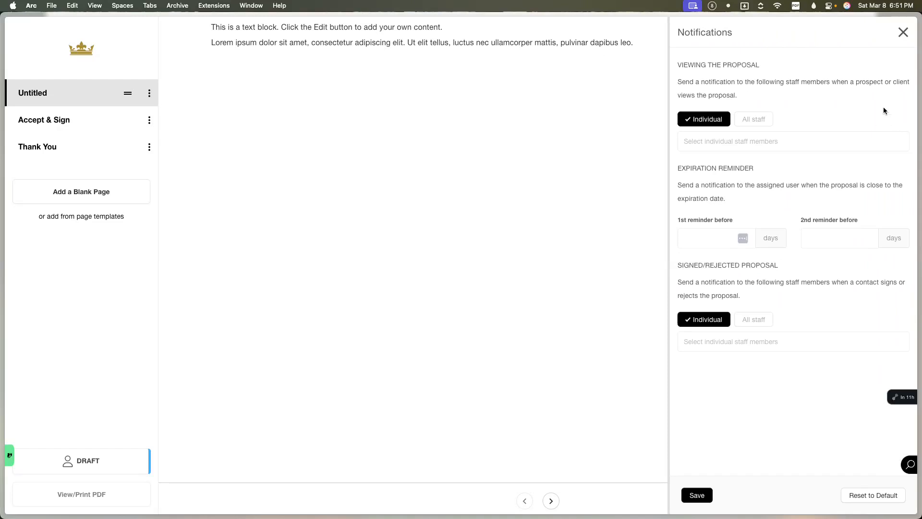
left_click(902, 32)
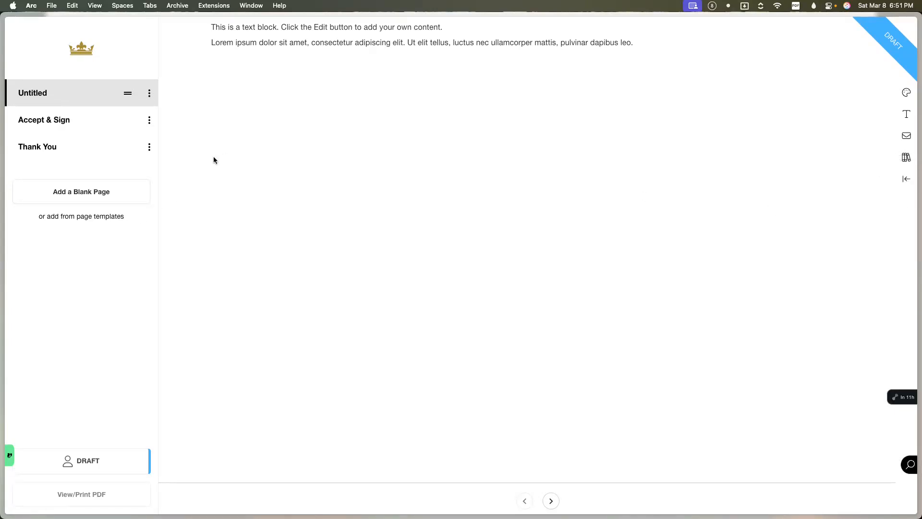
left_click(83, 119)
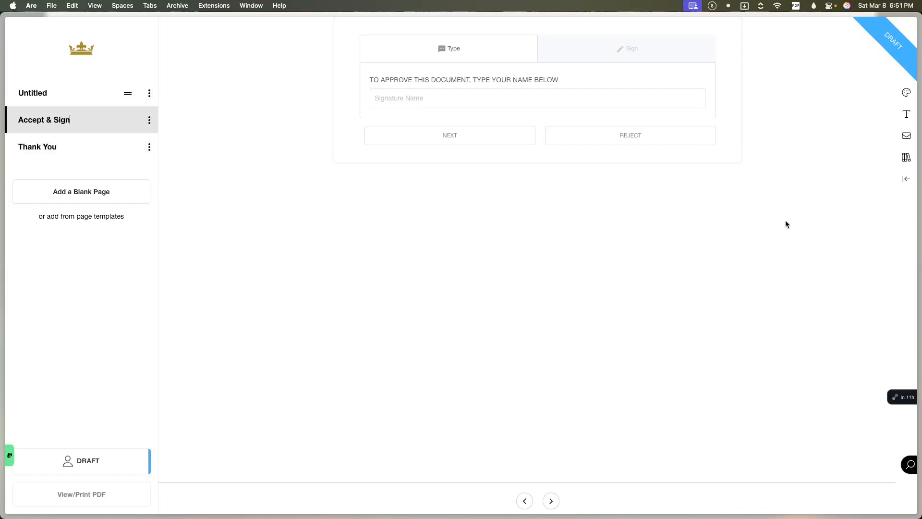
left_click(907, 179)
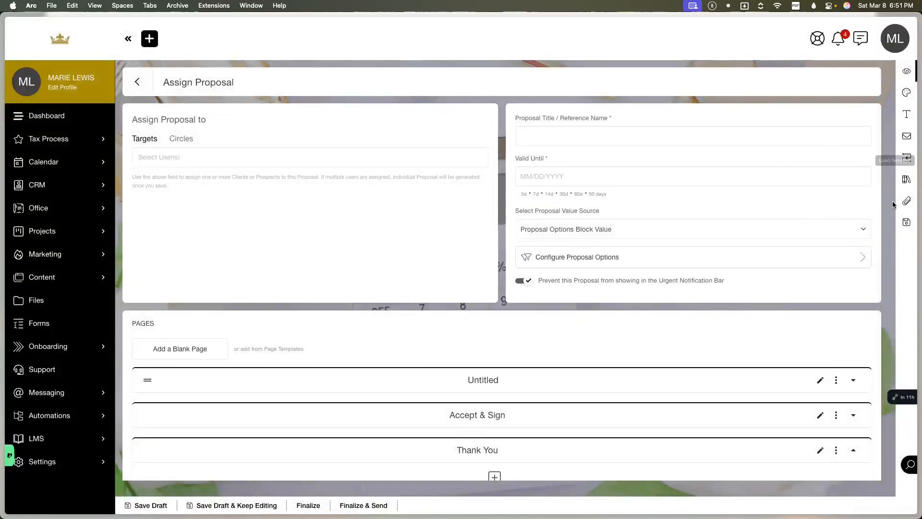
Examine the proposal's customization settings from logo, margins and colors to card border styles and custom code, without saving.
left_click(905, 93)
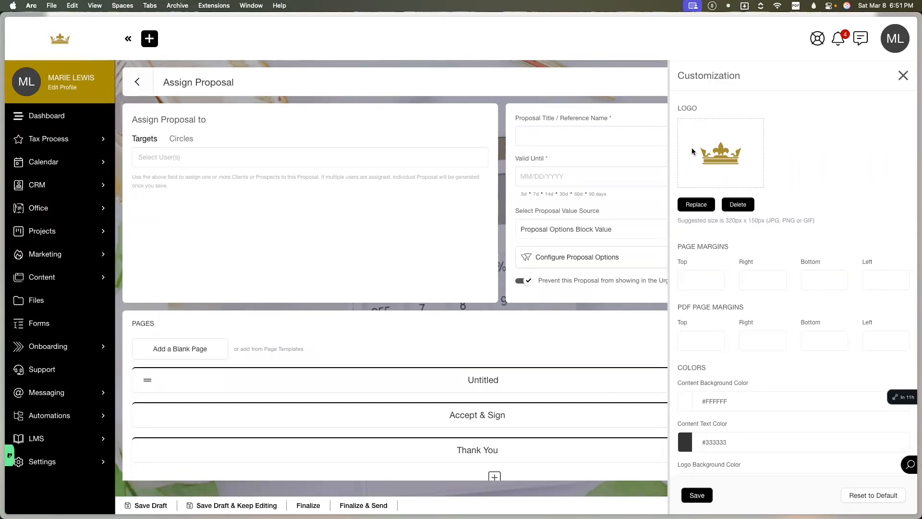
scroll(745, 258, "down", 3)
scroll(744, 257, "down", 2)
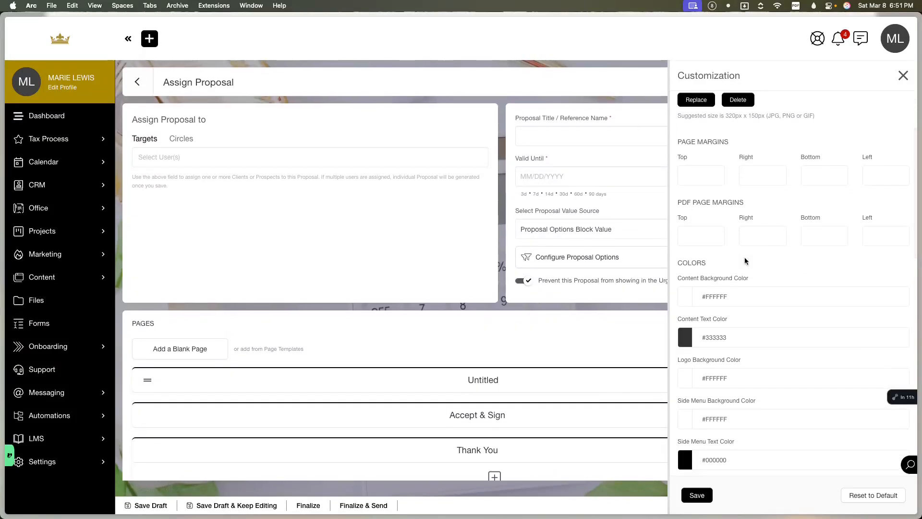
scroll(744, 257, "down", 8)
scroll(745, 261, "down", 10)
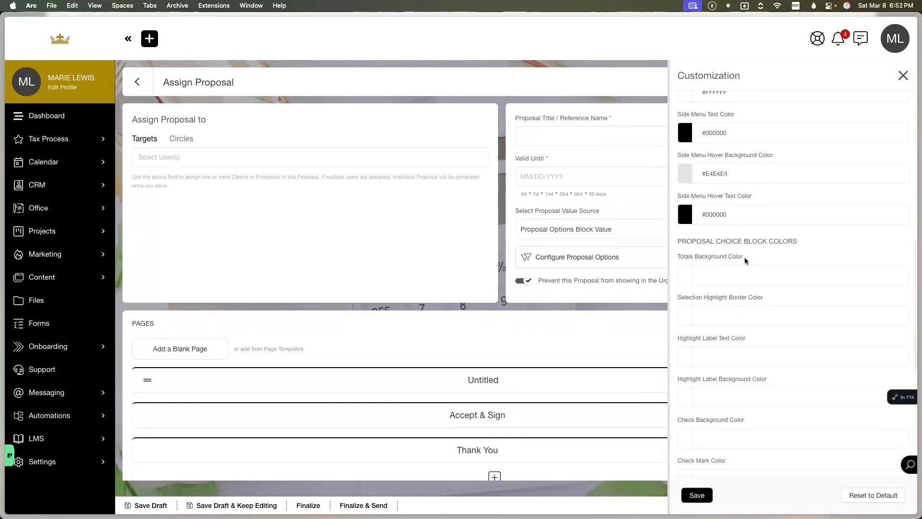
scroll(745, 257, "down", 8)
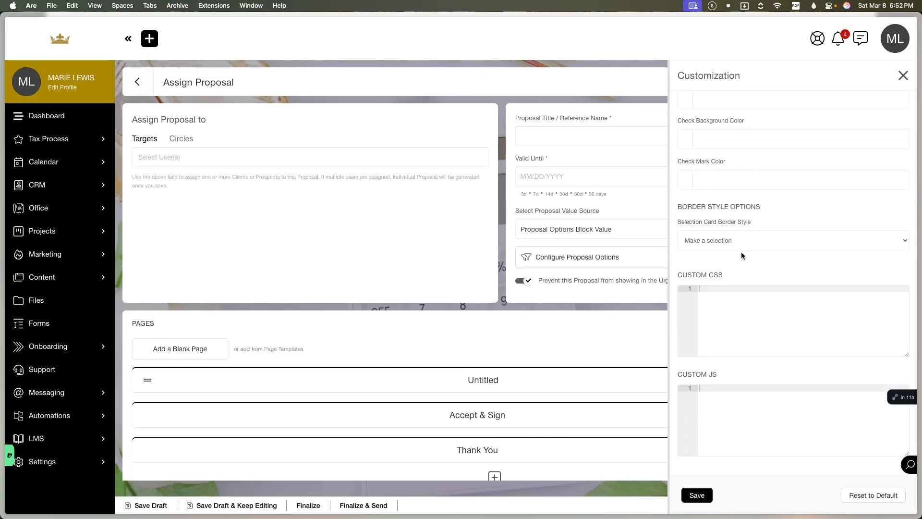
left_click(741, 243)
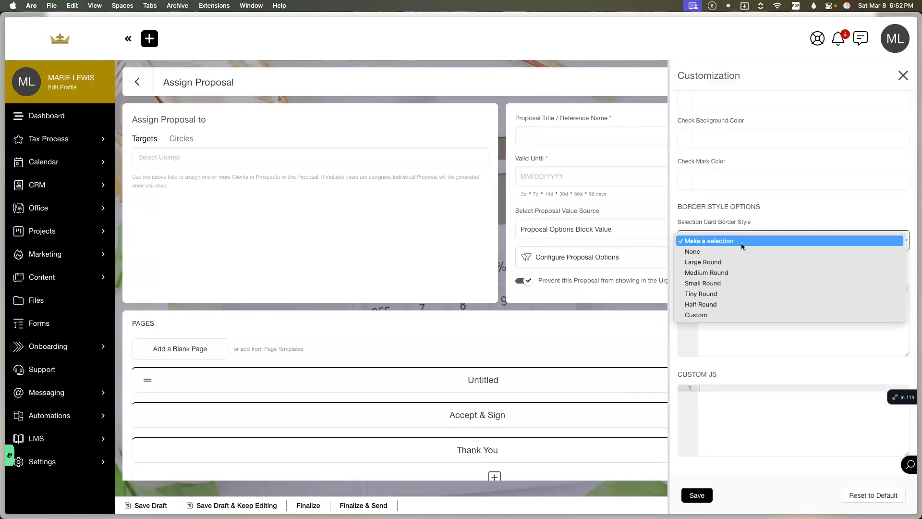
left_click(778, 231)
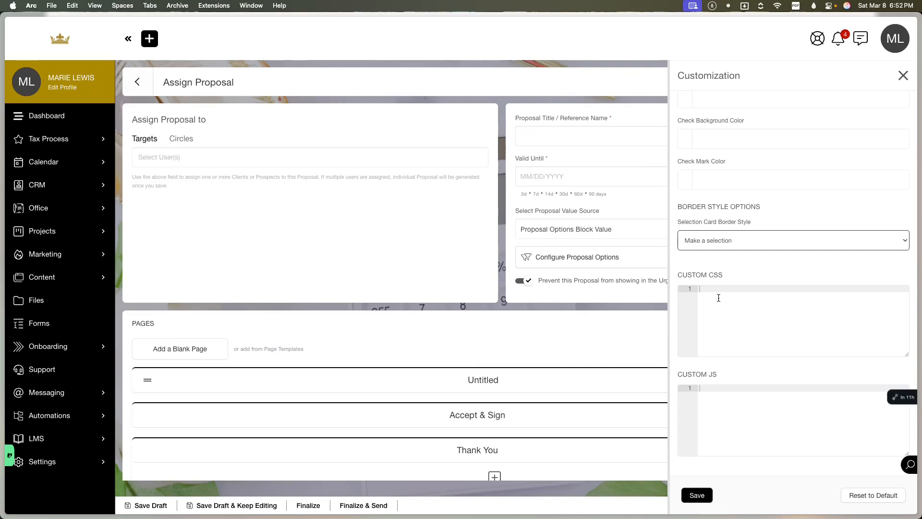
left_click(904, 75)
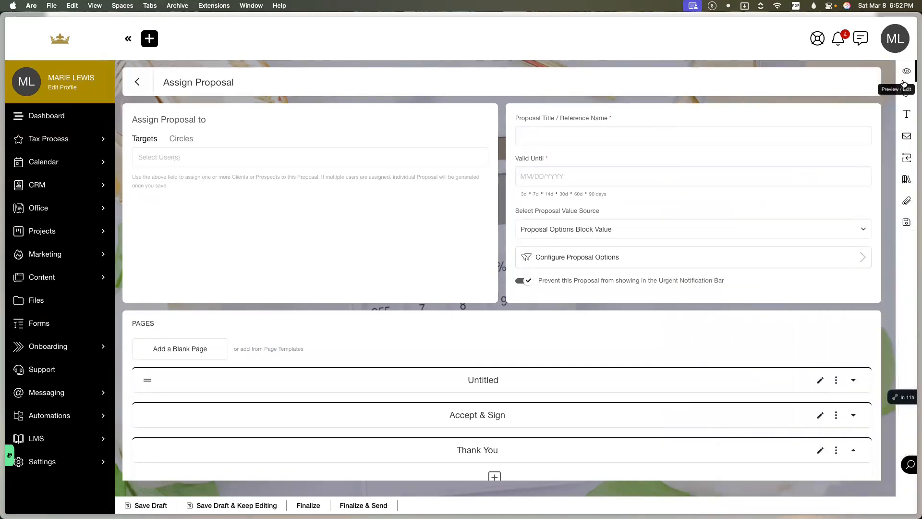
Look over the automations triggered on proposal approval and the file attachment option without changing either.
left_click(906, 158)
left_click(826, 187)
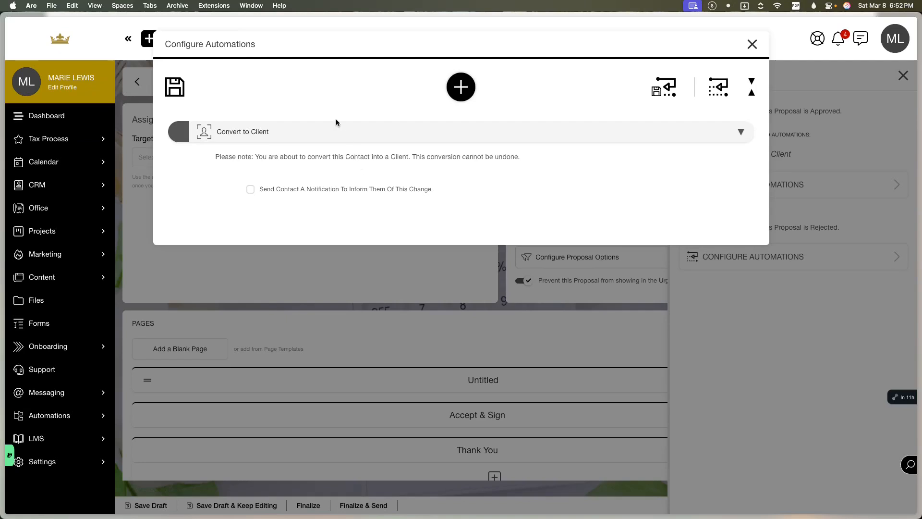
left_click(751, 45)
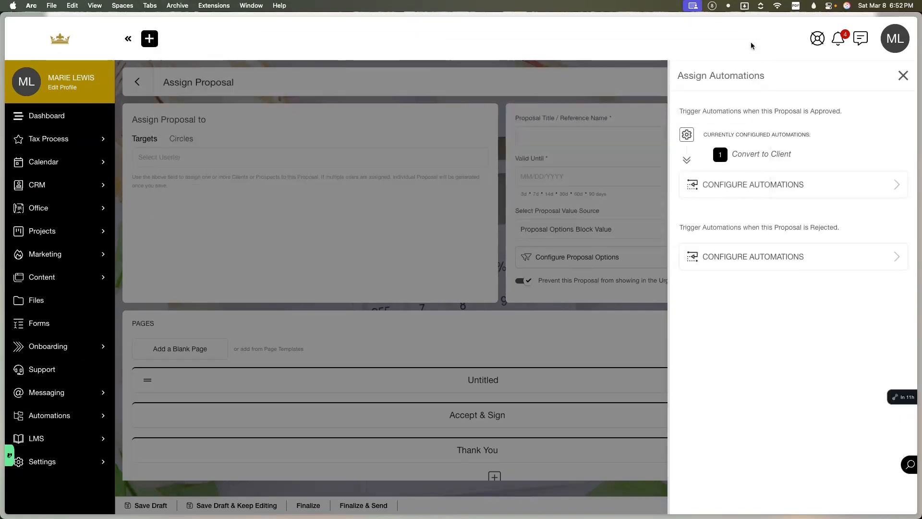
left_click(903, 76)
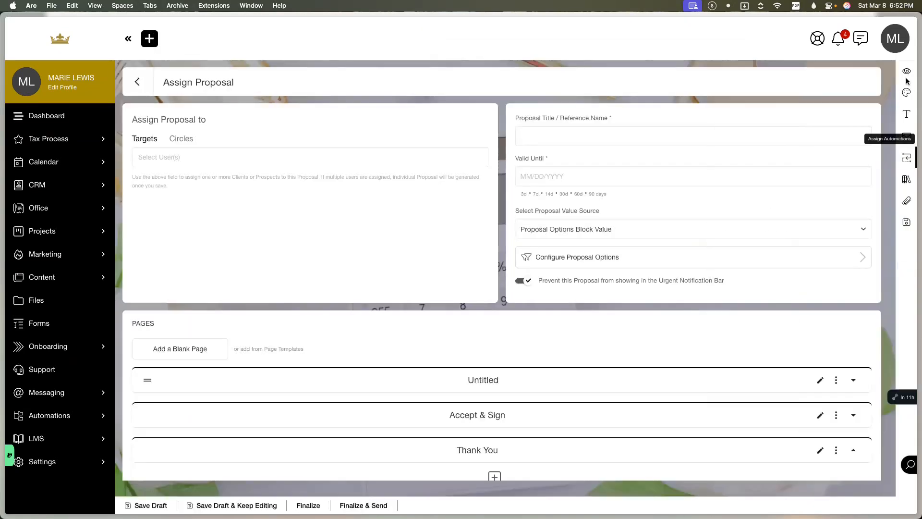
left_click(907, 203)
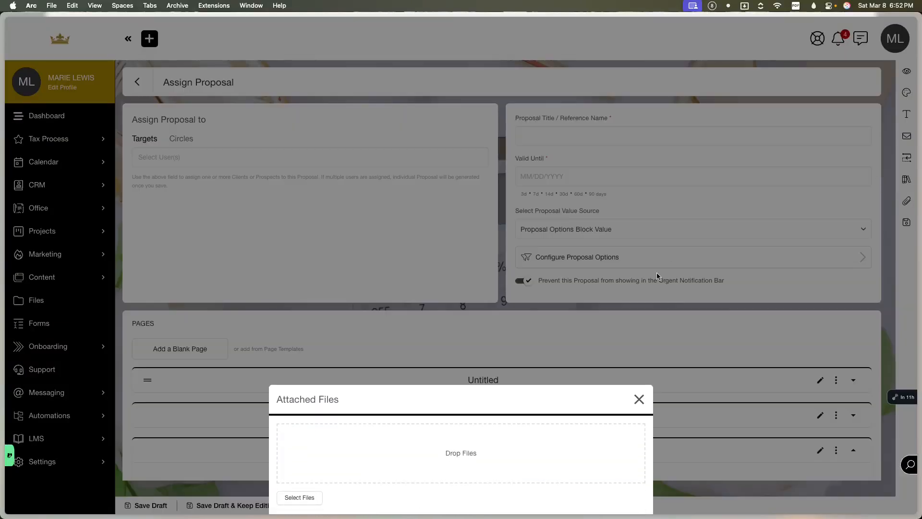
left_click(639, 400)
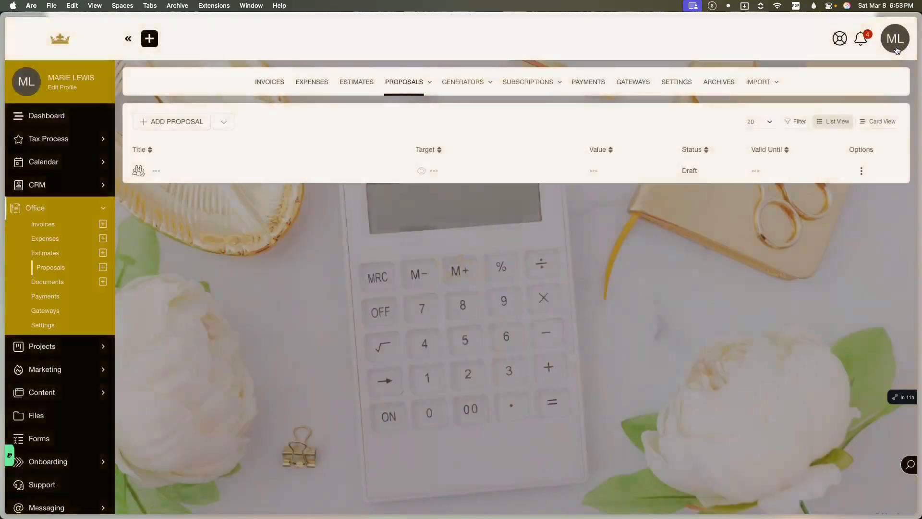
Open the Template Library in a new browser tab.
left_click(896, 48)
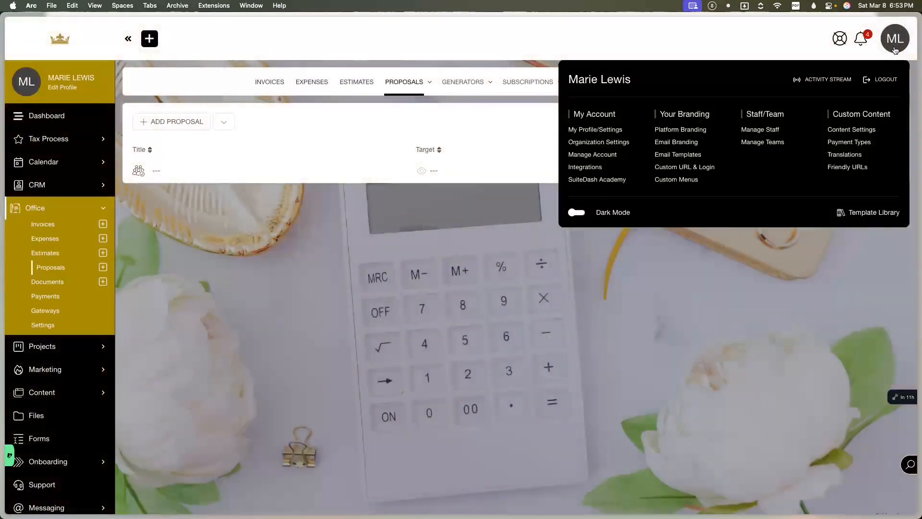
right_click(860, 211)
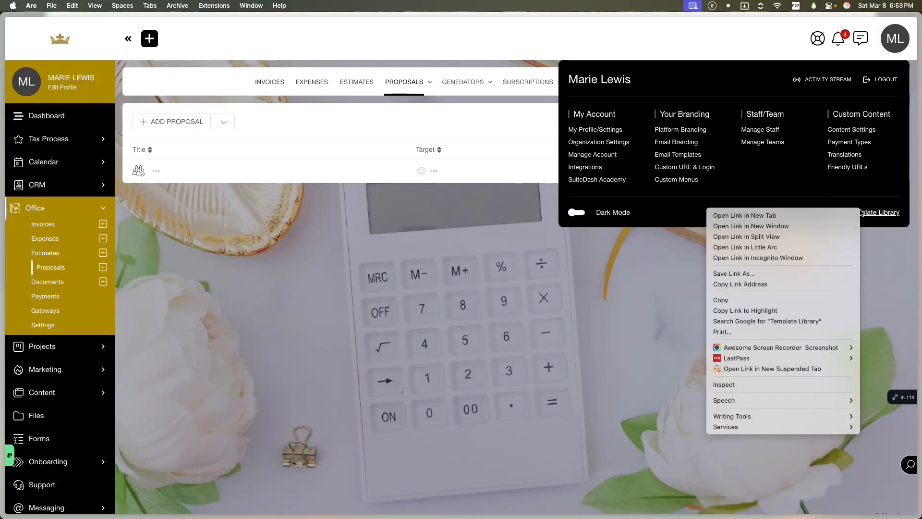
left_click(819, 218)
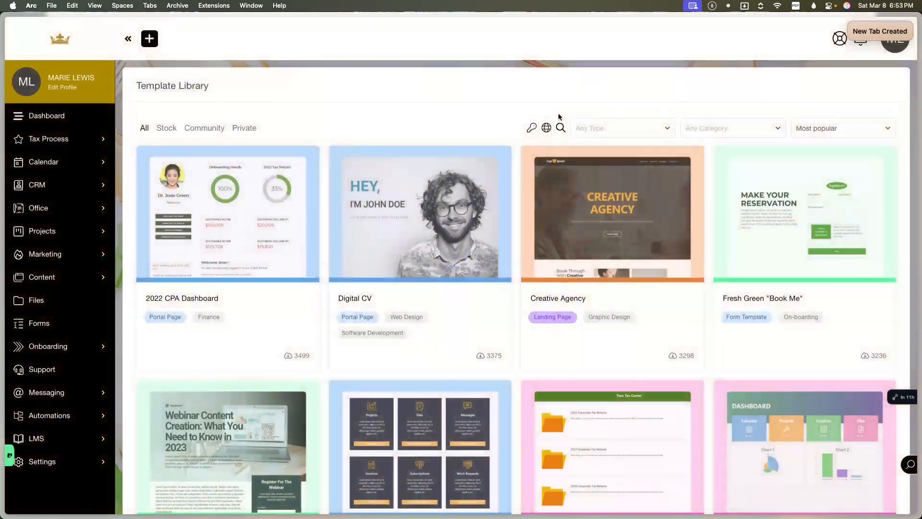
Filter the Template Library to the Proposal type and browse the matching templates.
left_click(589, 129)
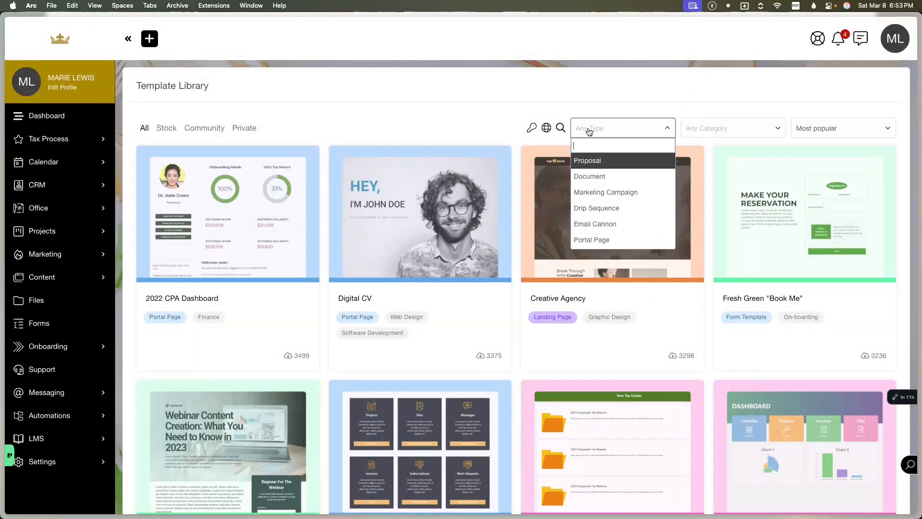
scroll(617, 201, "down", 3)
scroll(616, 206, "up", 4)
left_click(618, 162)
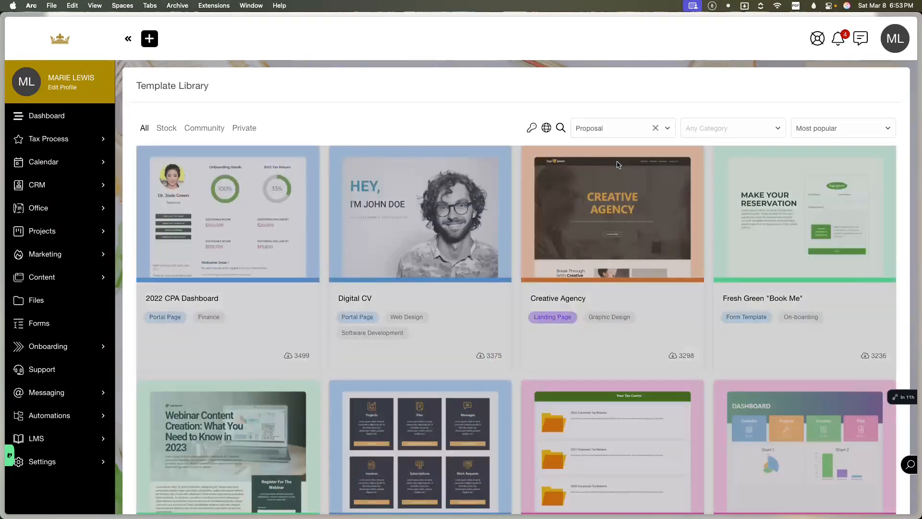
scroll(487, 191, "down", 2)
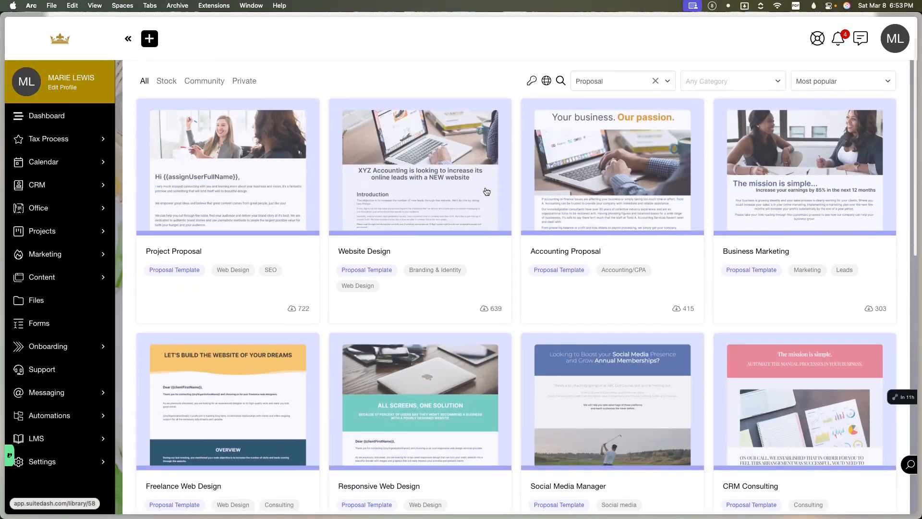
scroll(487, 192, "down", 5)
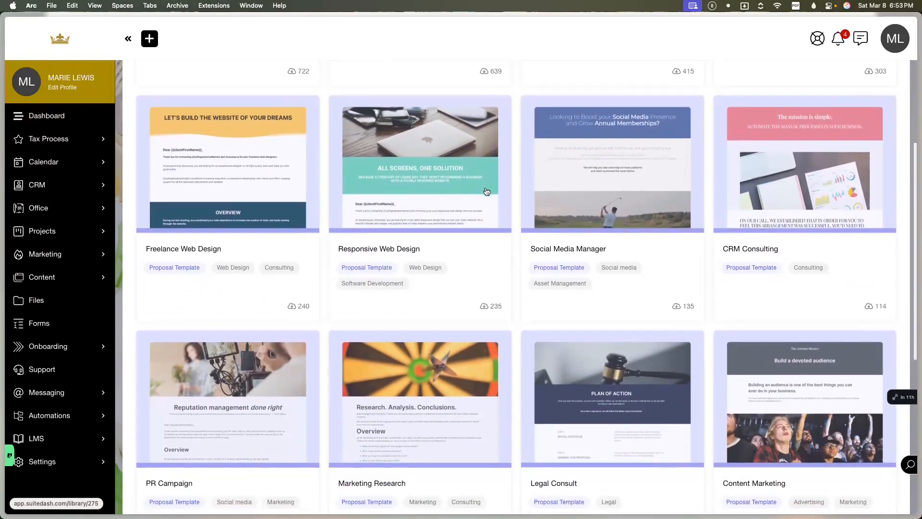
Preview the Responsive Web Design proposal template and use it directly for a new proposal.
left_click(487, 192)
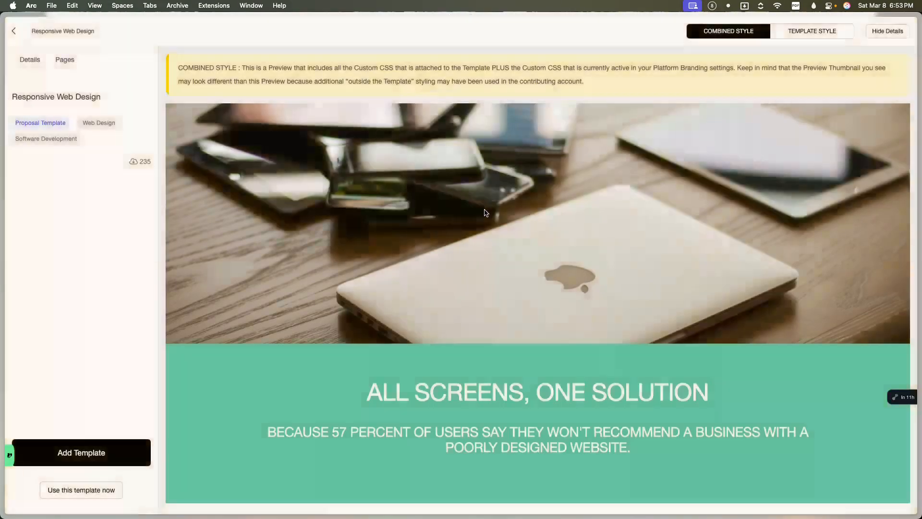
scroll(485, 210, "down", 3)
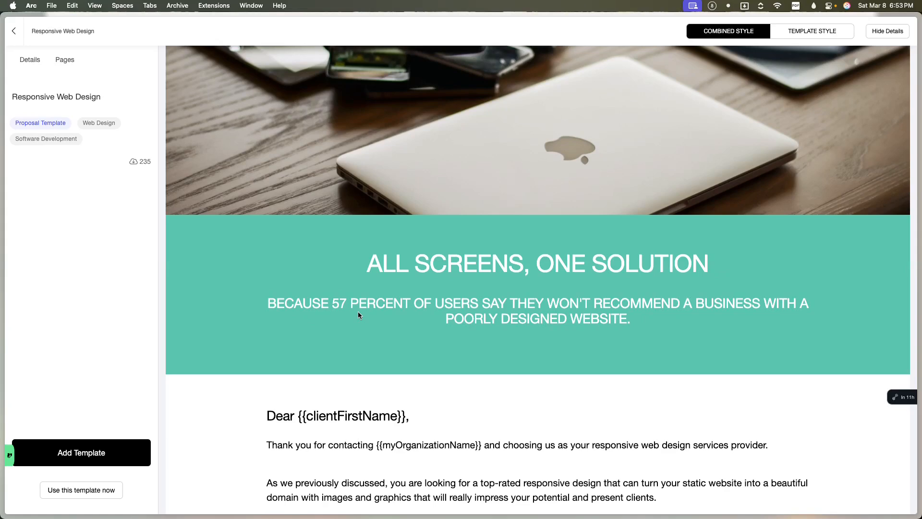
scroll(358, 312, "down", 5)
scroll(359, 311, "down", 7)
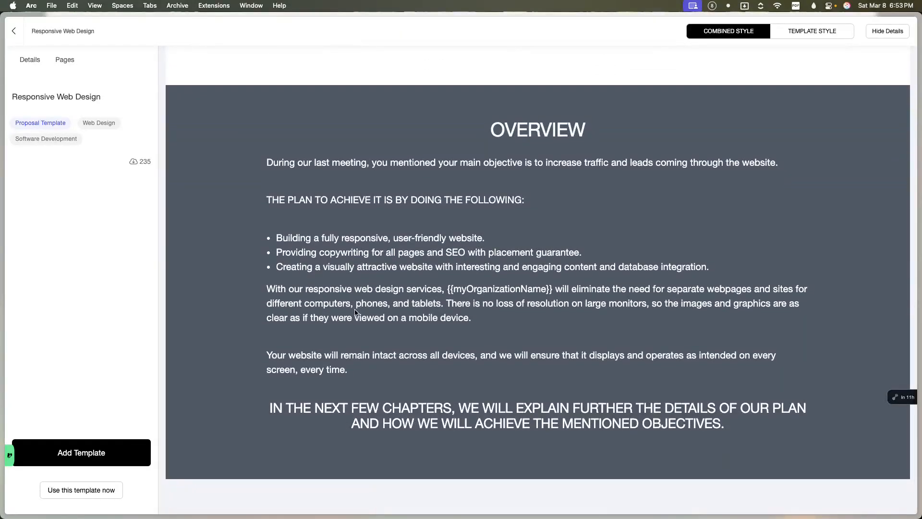
scroll(227, 372, "up", 10)
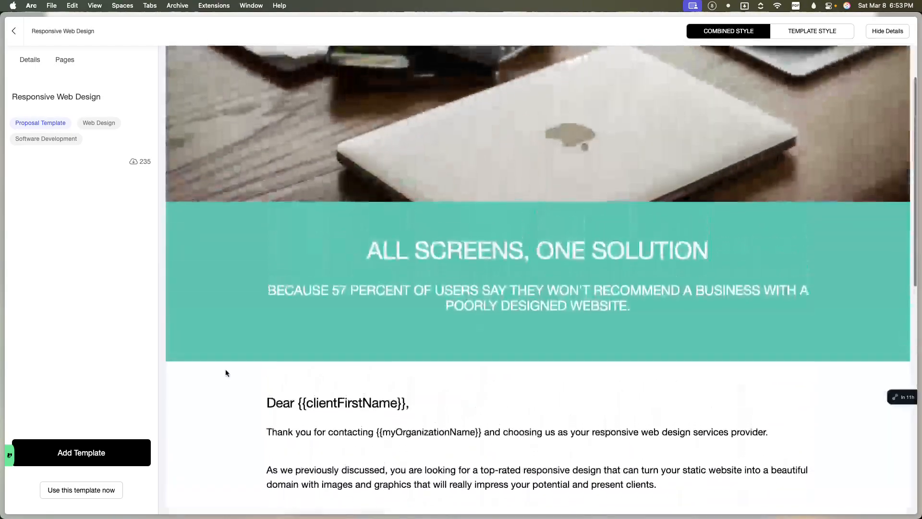
left_click(97, 487)
left_click(276, 145)
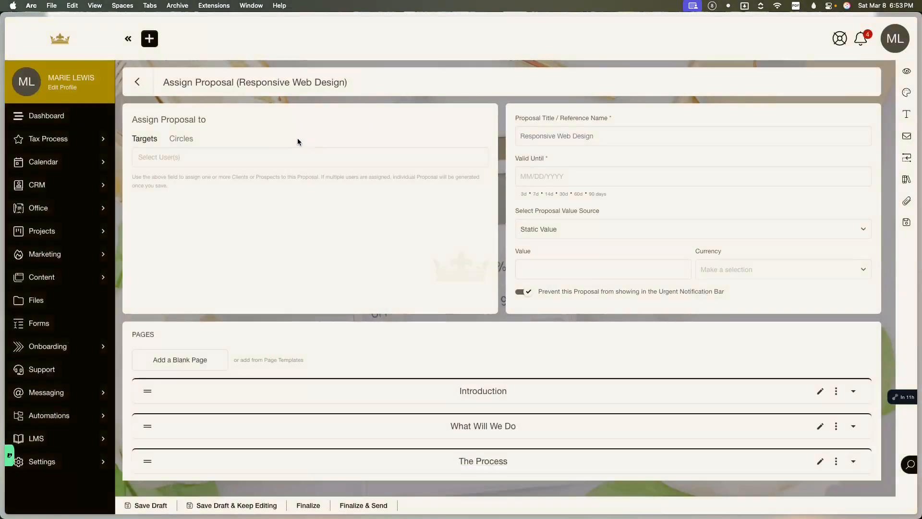
Expand the Introduction page of the proposal and open its text block for editing.
scroll(310, 197, "down", 3)
left_click(854, 306)
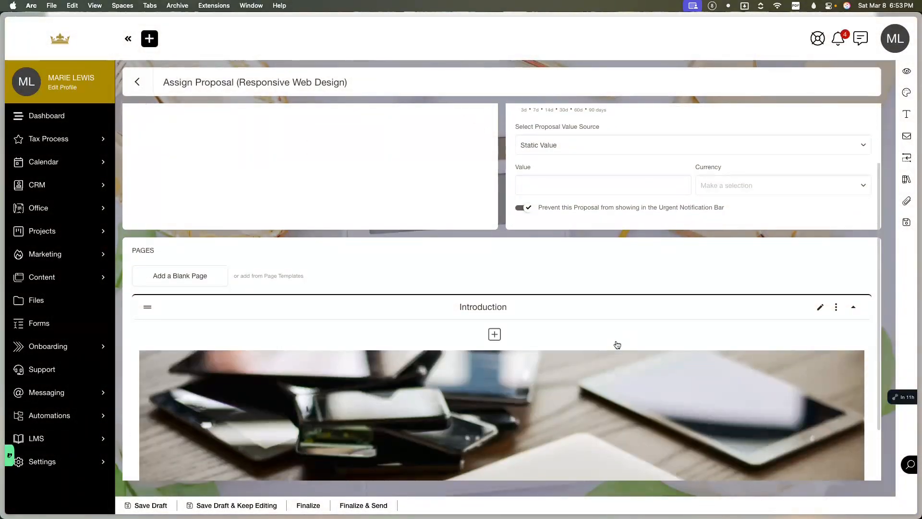
scroll(618, 342, "down", 3)
left_click(507, 360)
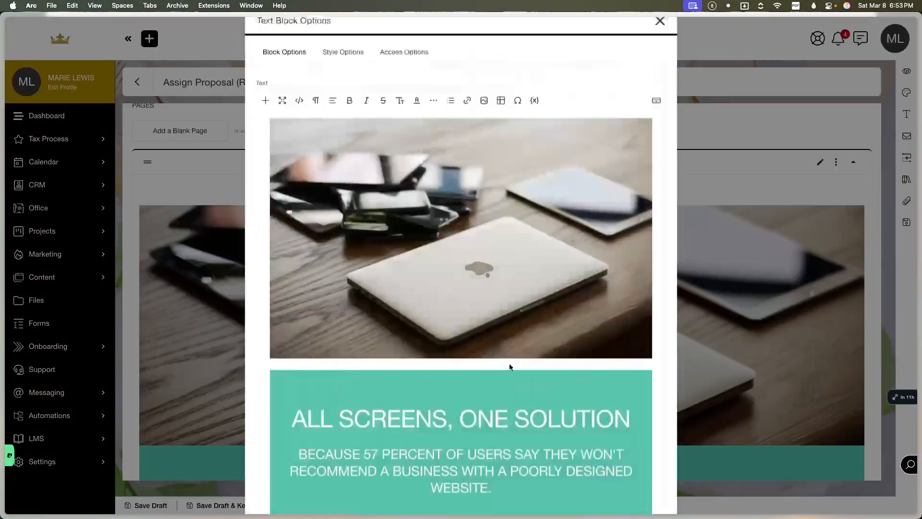
scroll(391, 384, "down", 3)
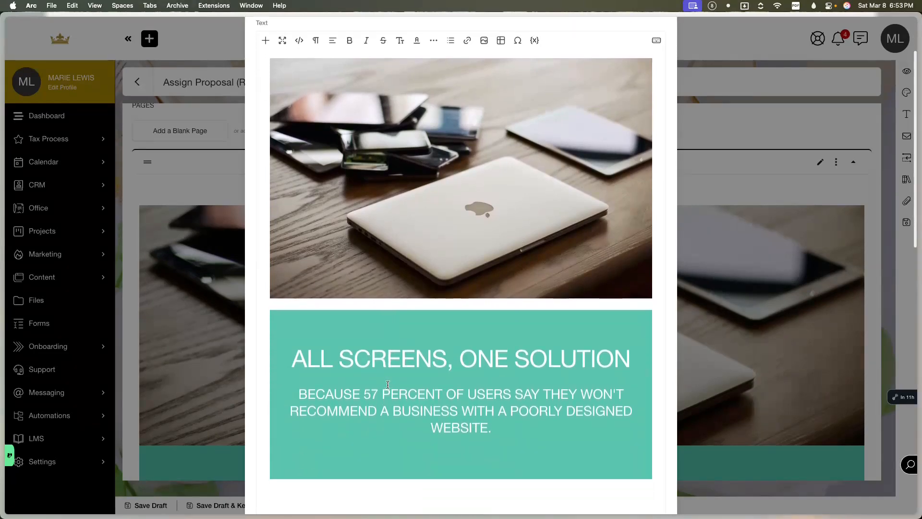
Try to apply text colour #0b7285 and background colour #1c7ed6 at the start of the "ALL SCREENS, ONE SOLUTION" heading.
left_click(262, 321)
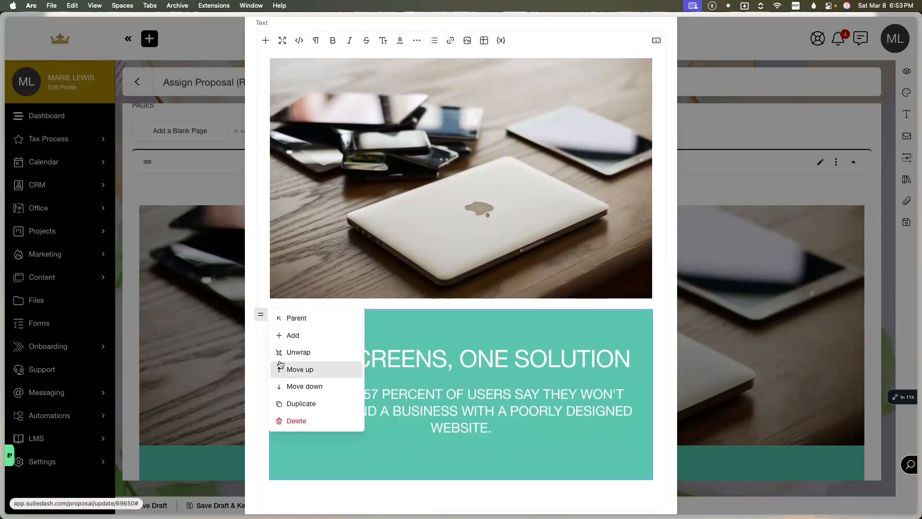
left_click(392, 322)
scroll(392, 322, "up", 2)
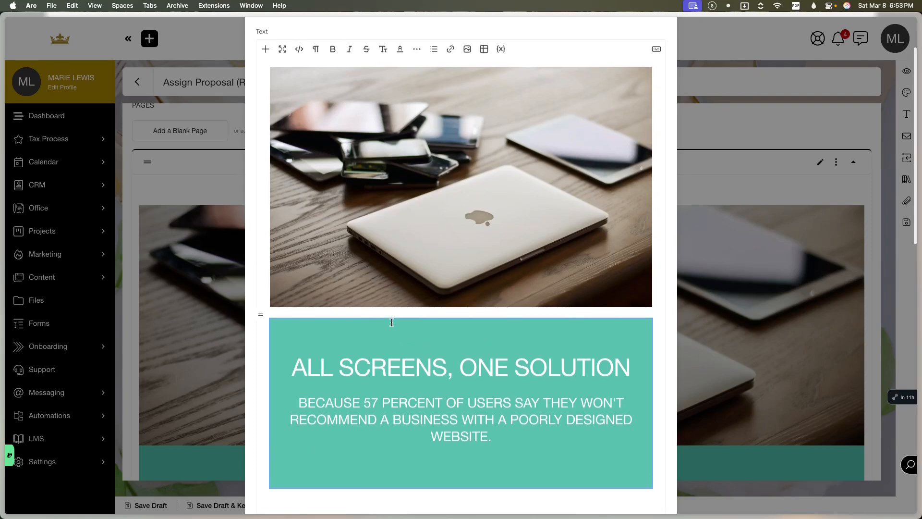
left_click(283, 397)
left_click(420, 76)
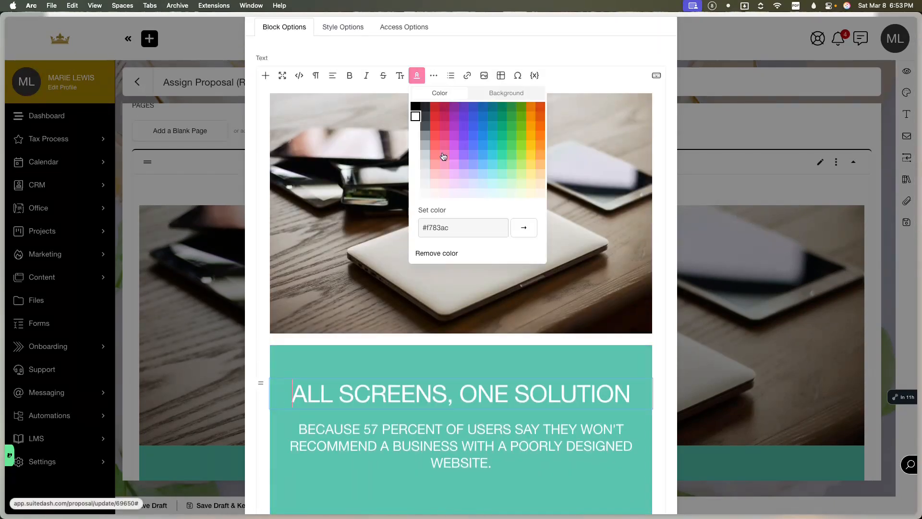
left_click(507, 92)
left_click(489, 134)
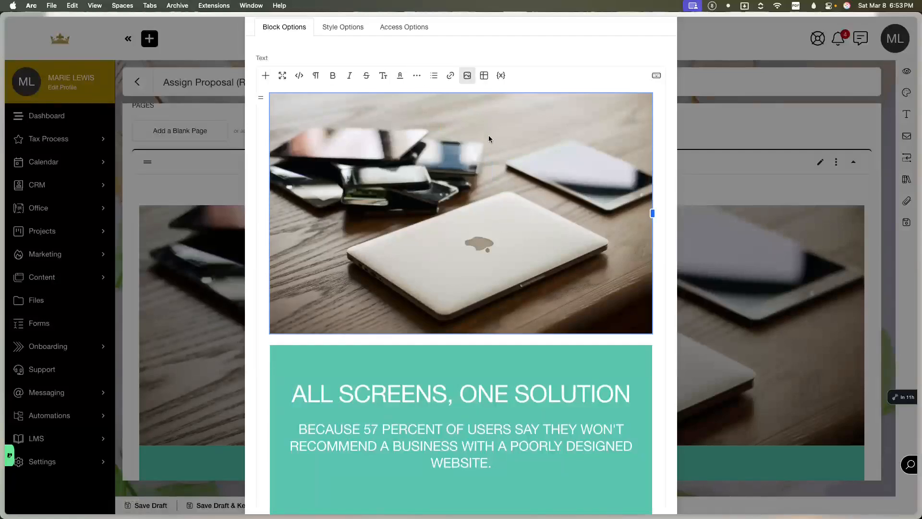
Examine the text block's HTML source for the colour styles of the banner and the sections below it.
left_click(301, 363)
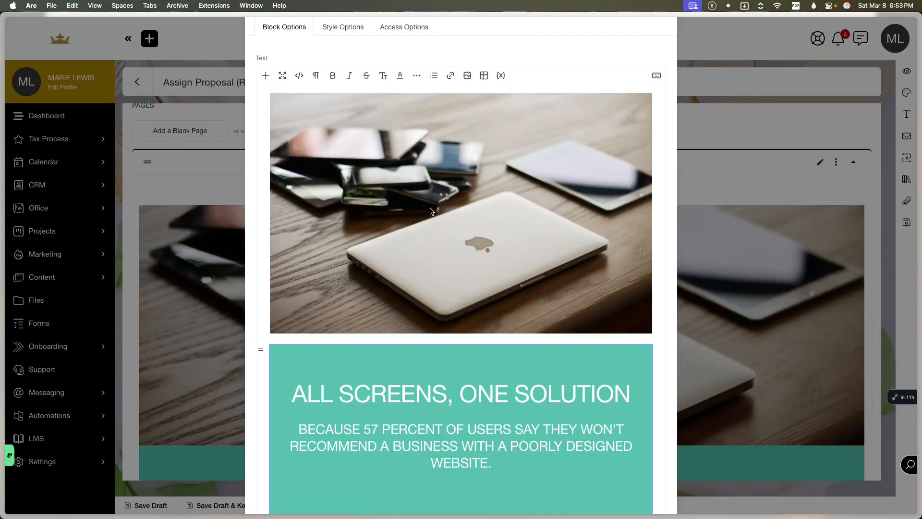
left_click(299, 75)
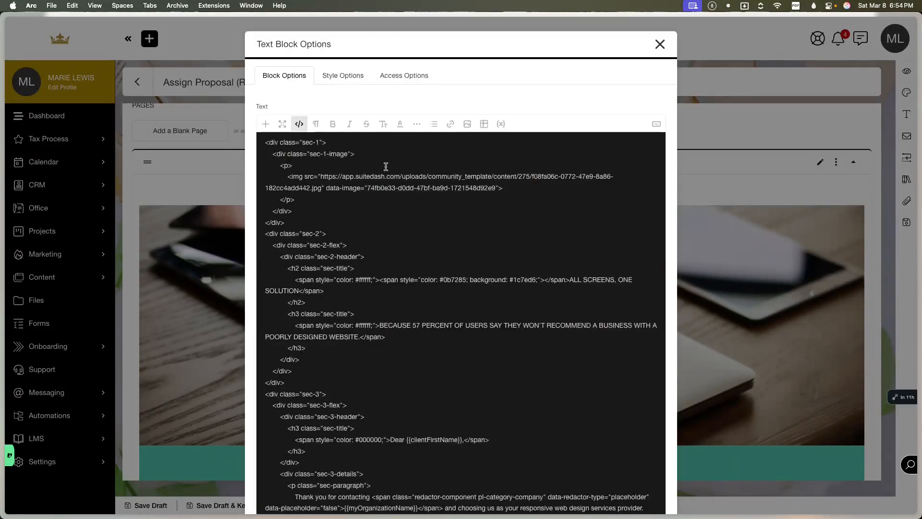
scroll(376, 191, "down", 3)
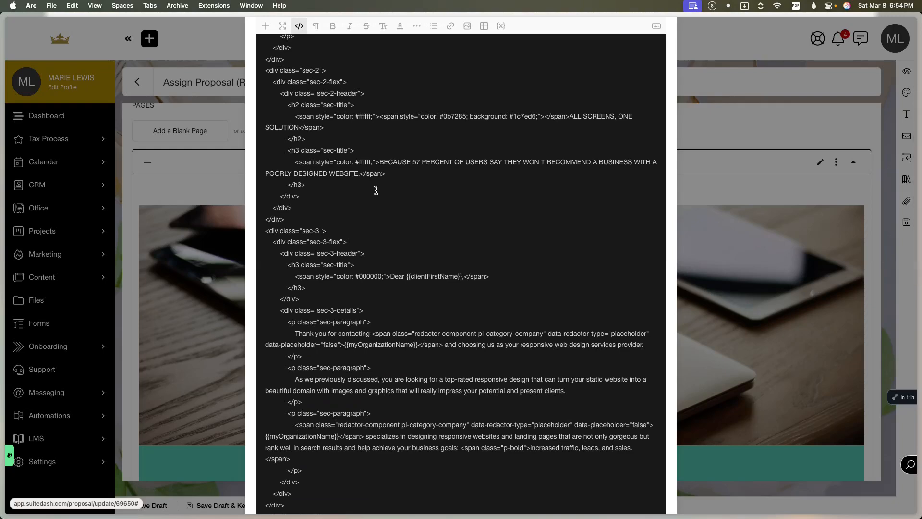
scroll(376, 190, "down", 2)
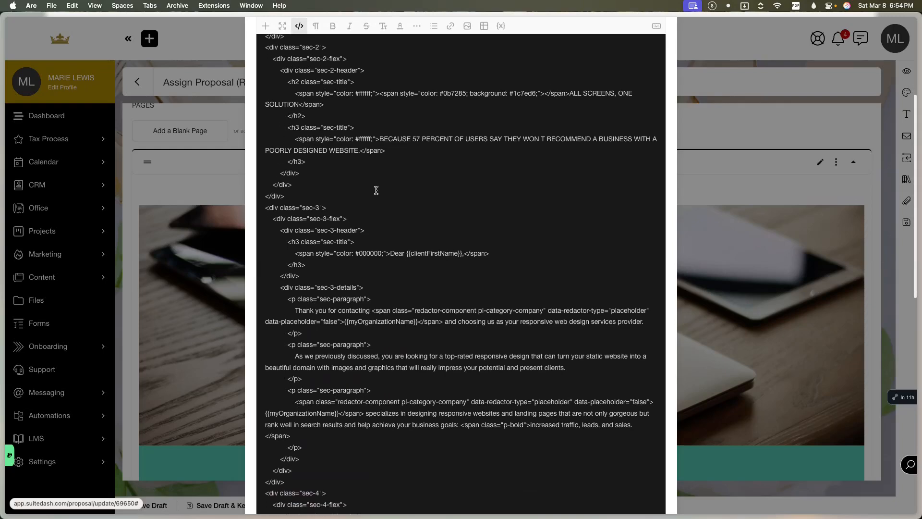
scroll(376, 191, "up", 5)
left_click(299, 124)
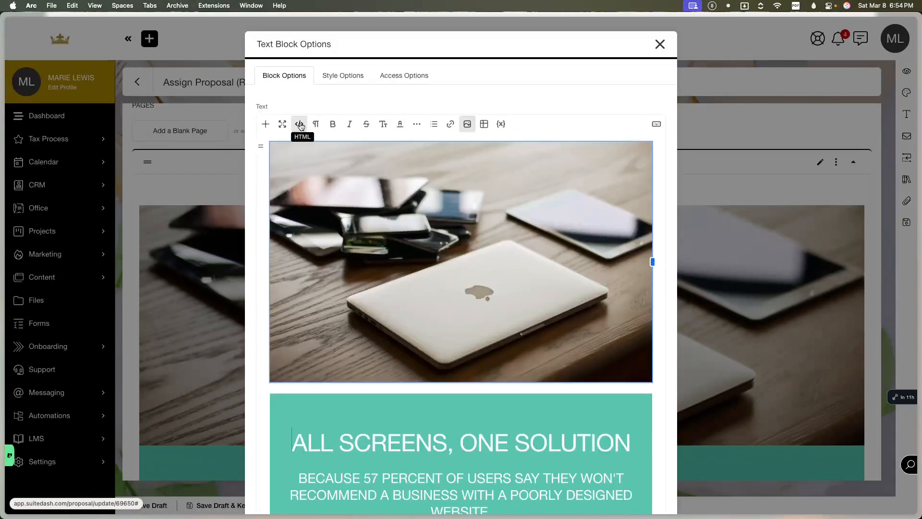
left_click(299, 124)
scroll(392, 264, "down", 2)
scroll(392, 264, "down", 3)
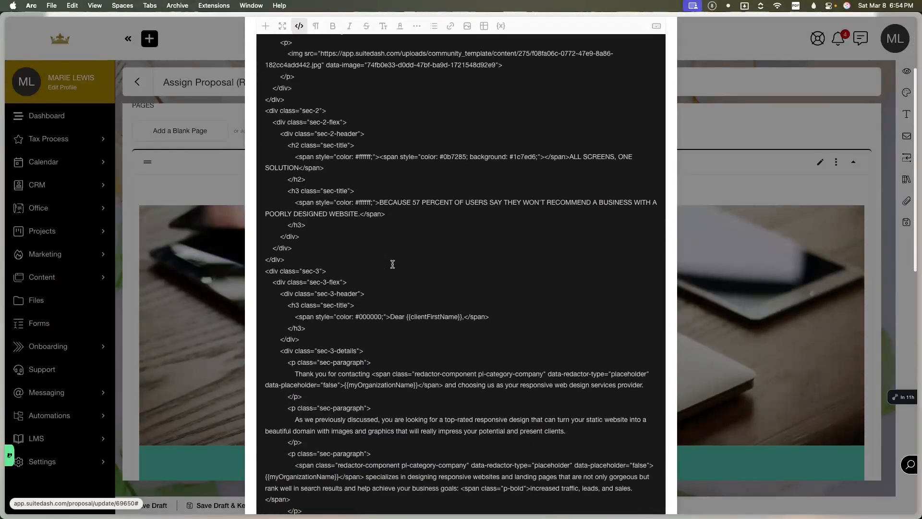
scroll(392, 264, "up", 3)
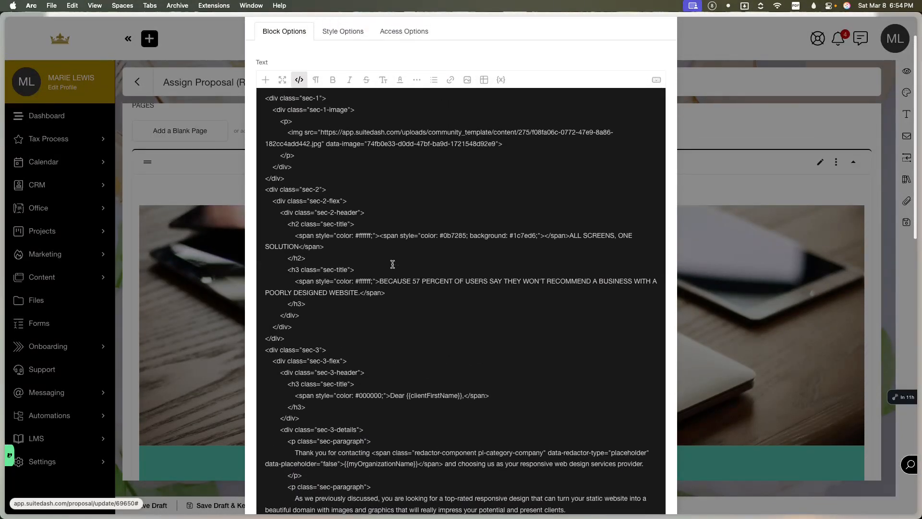
scroll(392, 264, "down", 3)
scroll(392, 263, "down", 10)
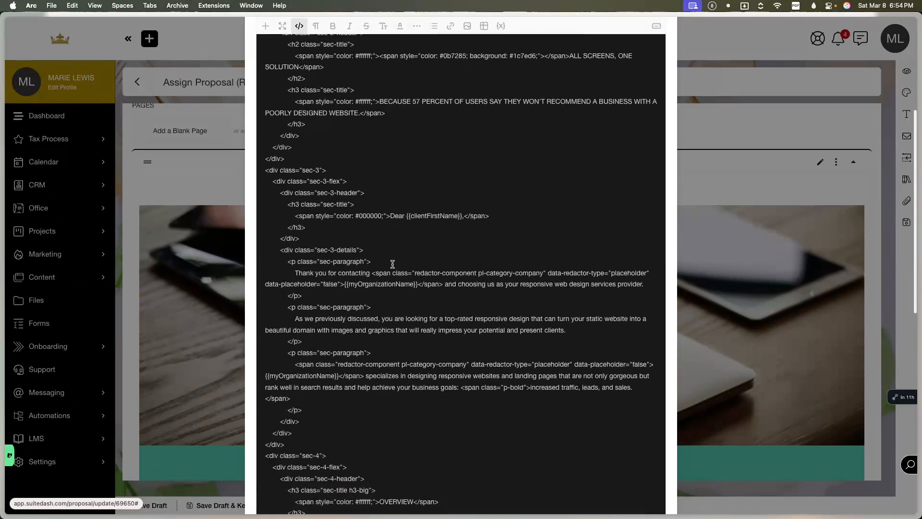
scroll(392, 264, "down", 1)
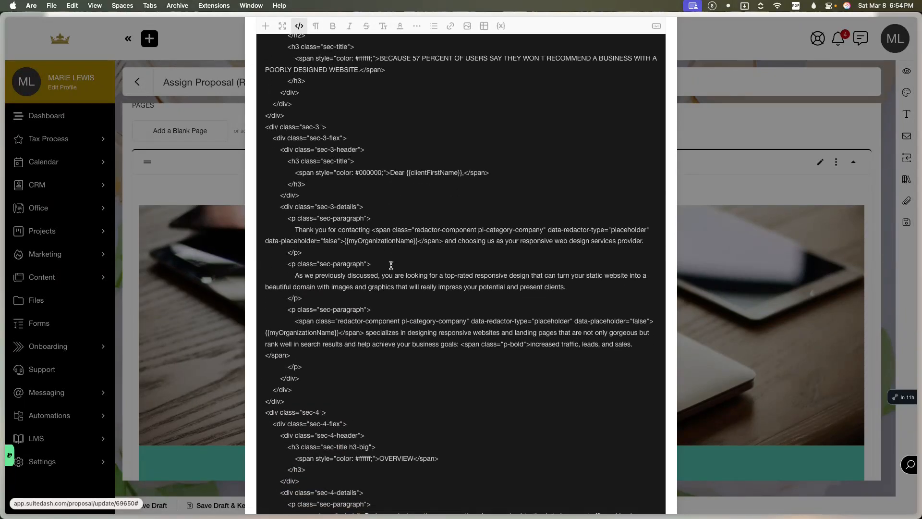
scroll(386, 293, "down", 2)
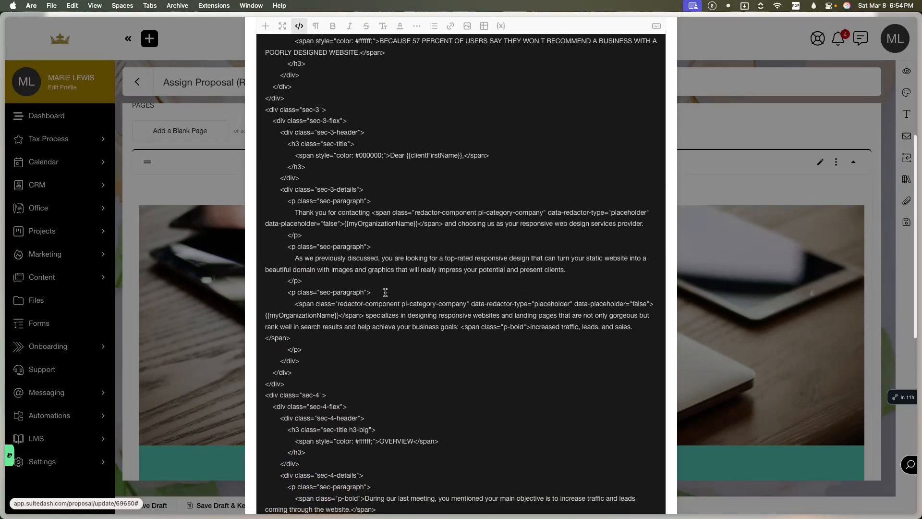
scroll(345, 285, "down", 7)
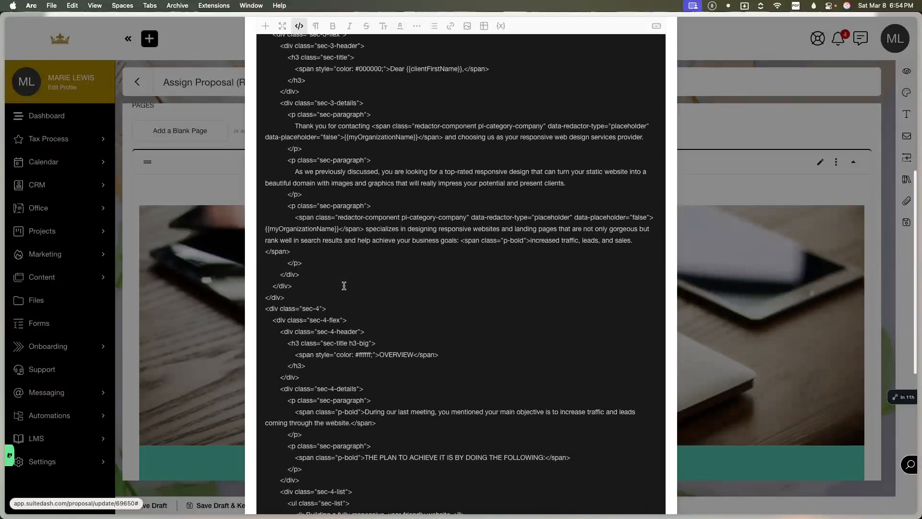
scroll(344, 286, "up", 20)
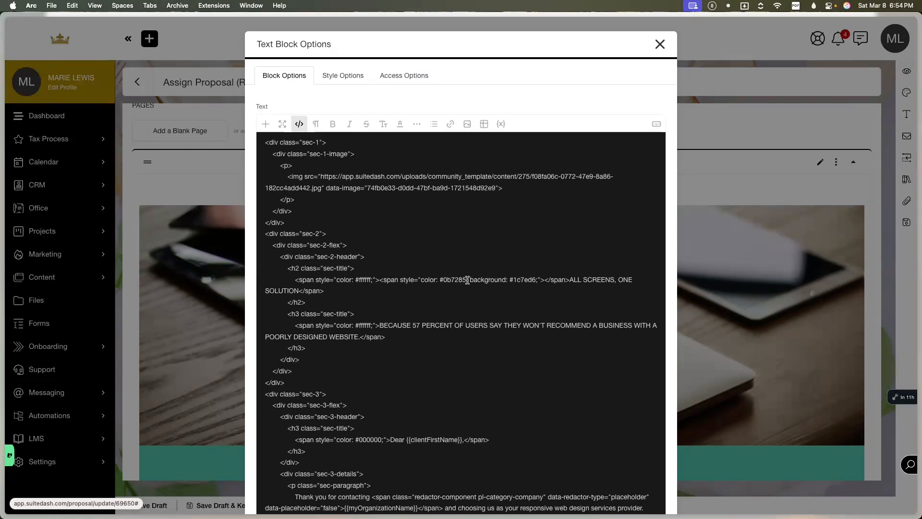
Set the text colour of the heading's inner span to #000000 in the HTML source and check the rendered banner.
left_click_drag(458, 278, 442, 278)
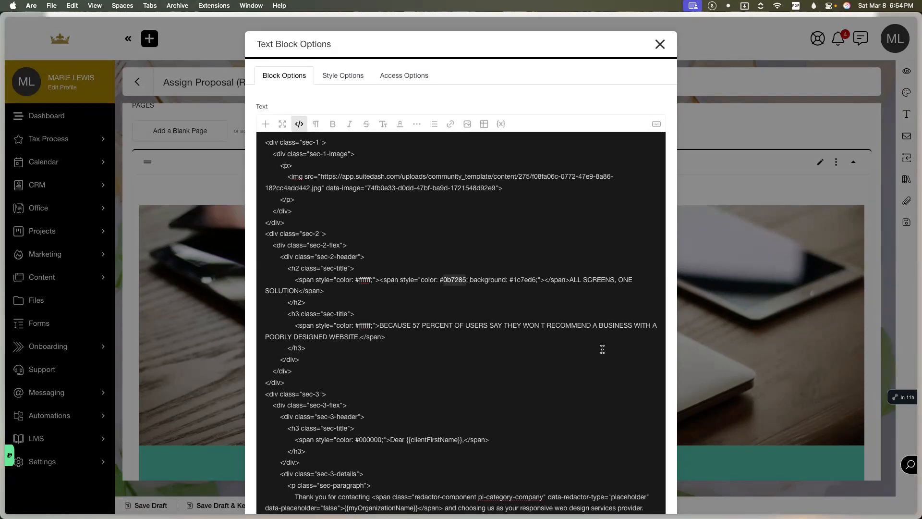
type("fffff")
key("BackSpace")
key("BackSpace")
key("BackSpace")
key("BackSpace")
key("BackSpace")
type("000000")
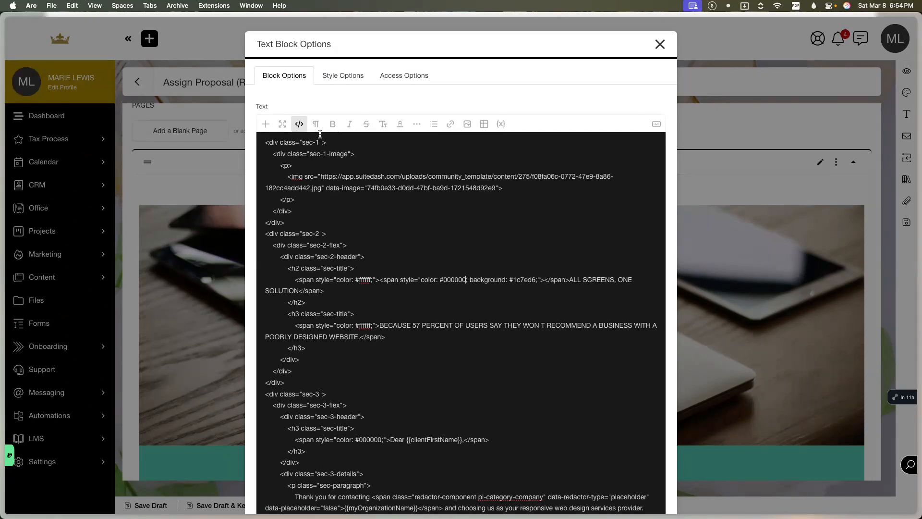
left_click(297, 125)
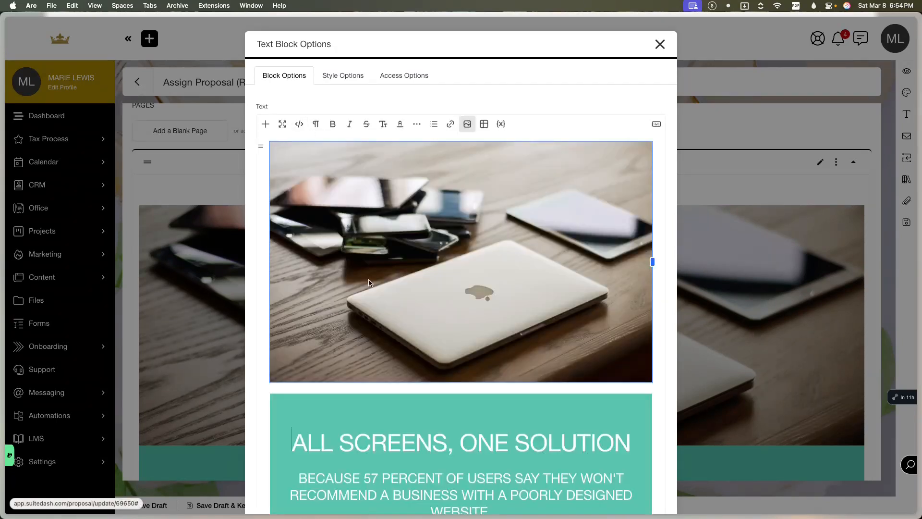
scroll(369, 280, "down", 5)
scroll(369, 280, "down", 1)
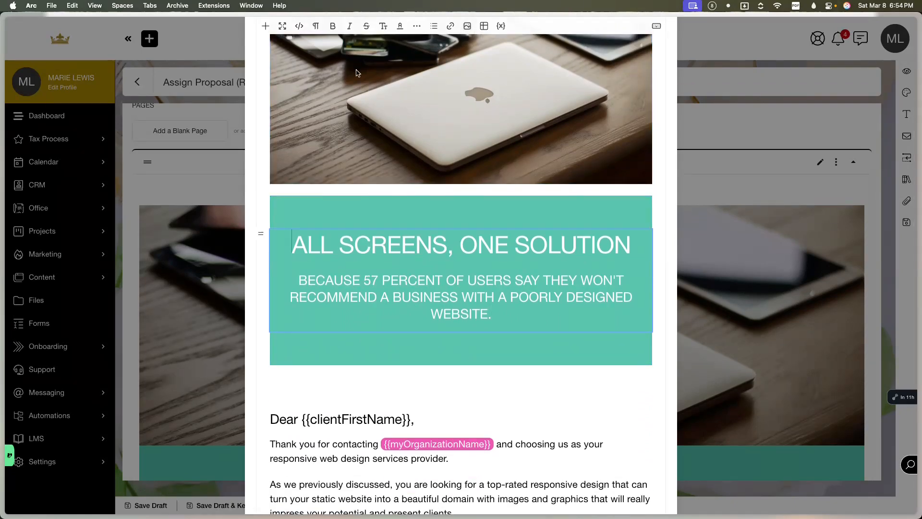
scroll(336, 67, "up", 5)
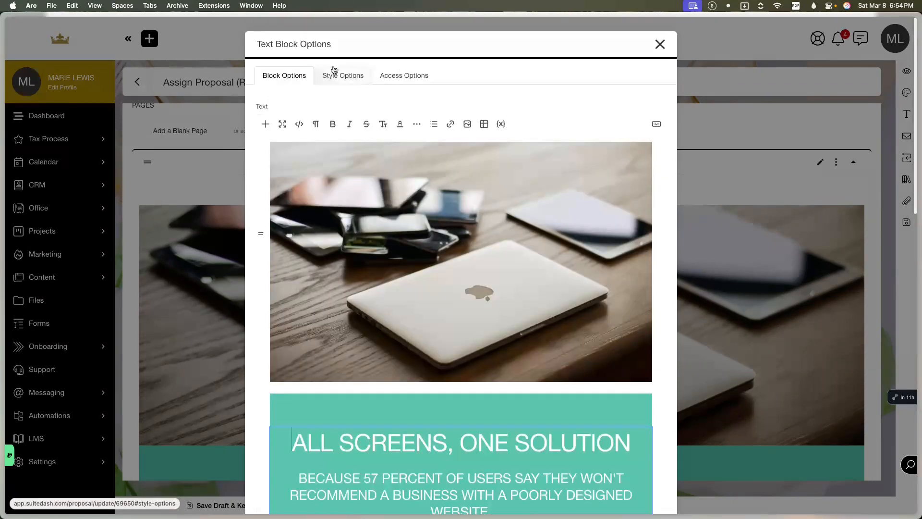
Set the background of the heading's inner span to #000000 in the HTML source and return to the visual editor.
left_click(298, 123)
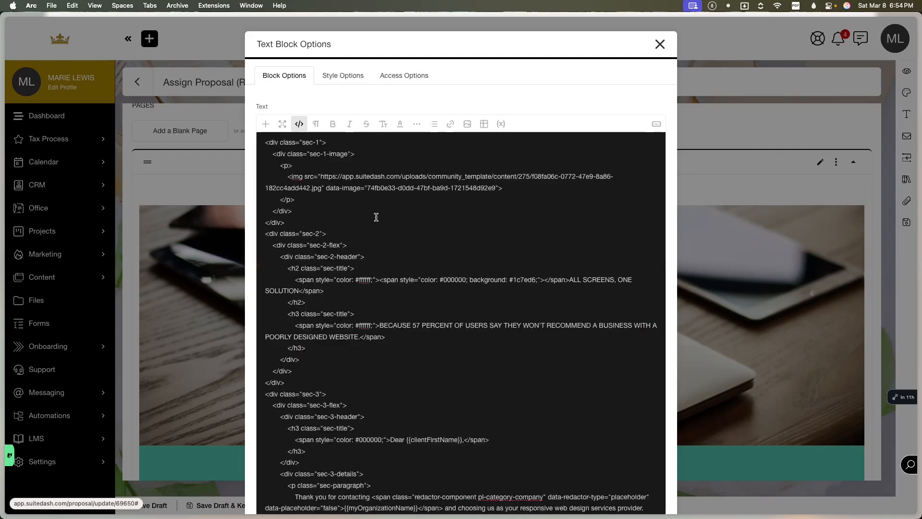
double_click(518, 280)
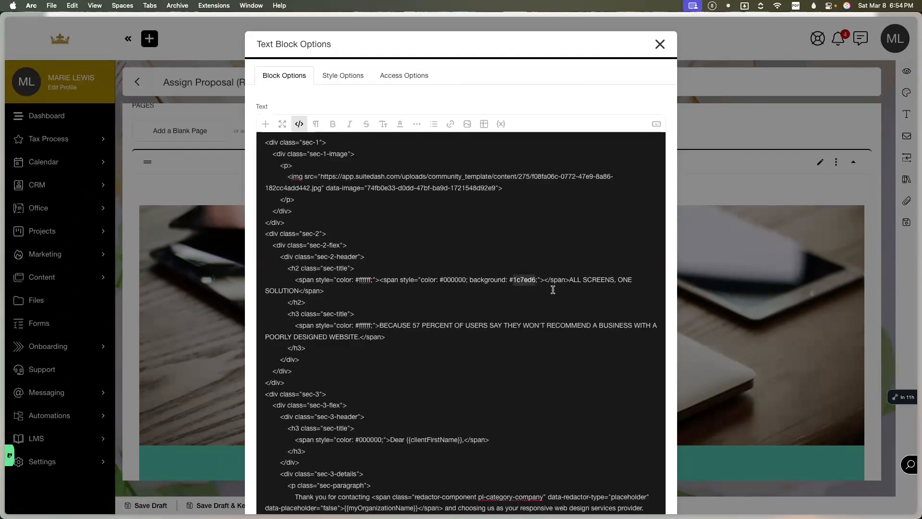
key("BackSpace")
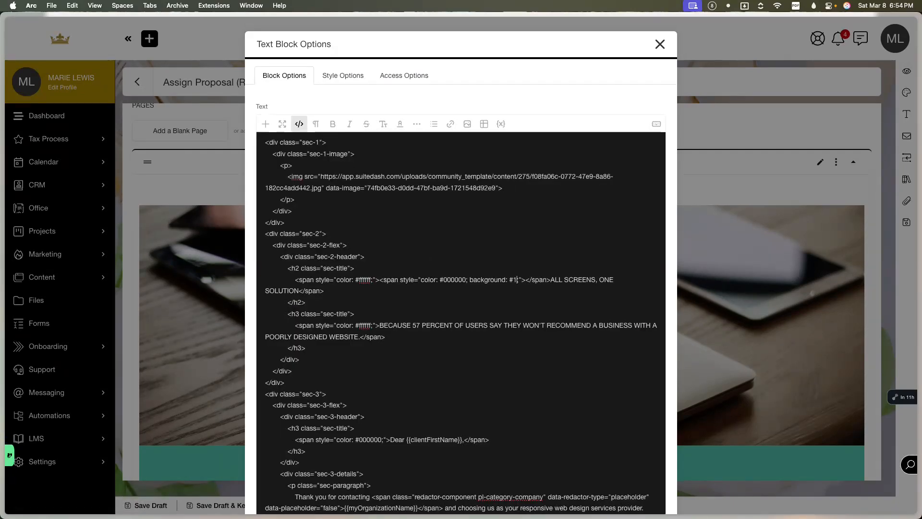
type("000000")
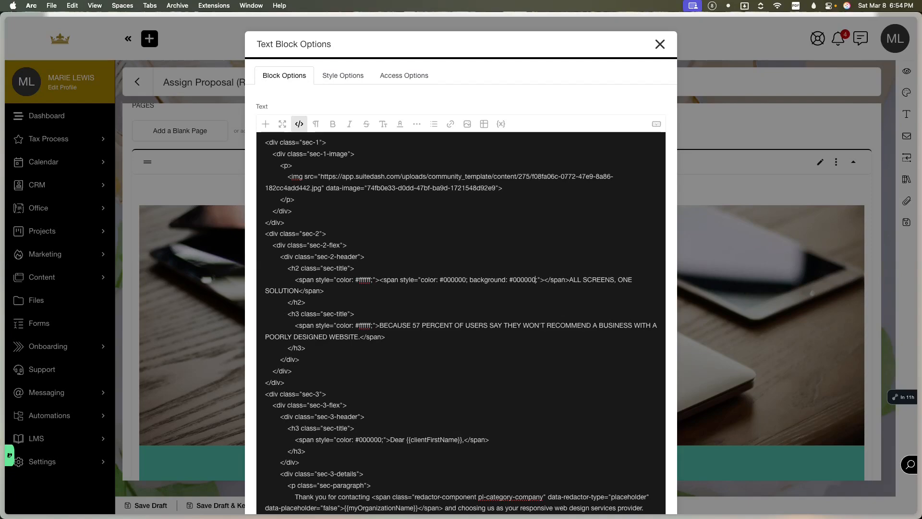
left_click(299, 124)
Shorten the inner span's text and background colour codes to #00000 in the HTML source, checking the rendered block after each change.
left_click(298, 124)
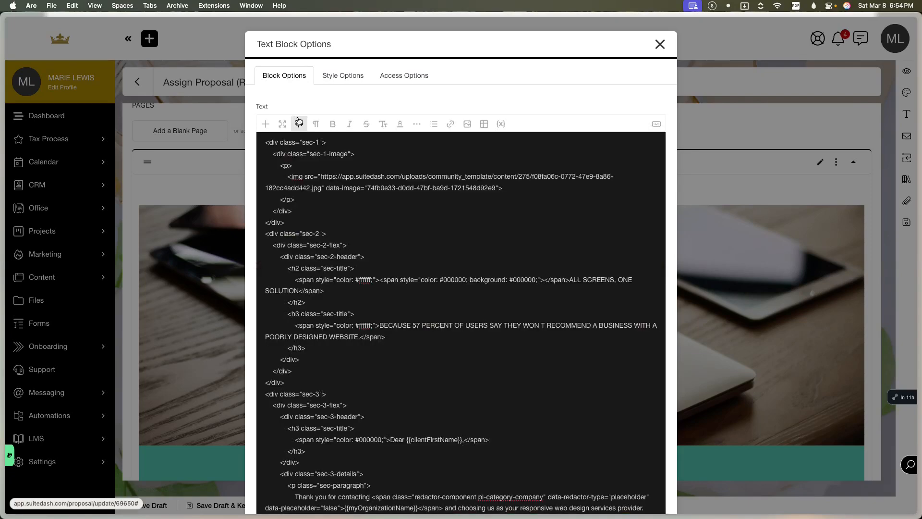
double_click(363, 280)
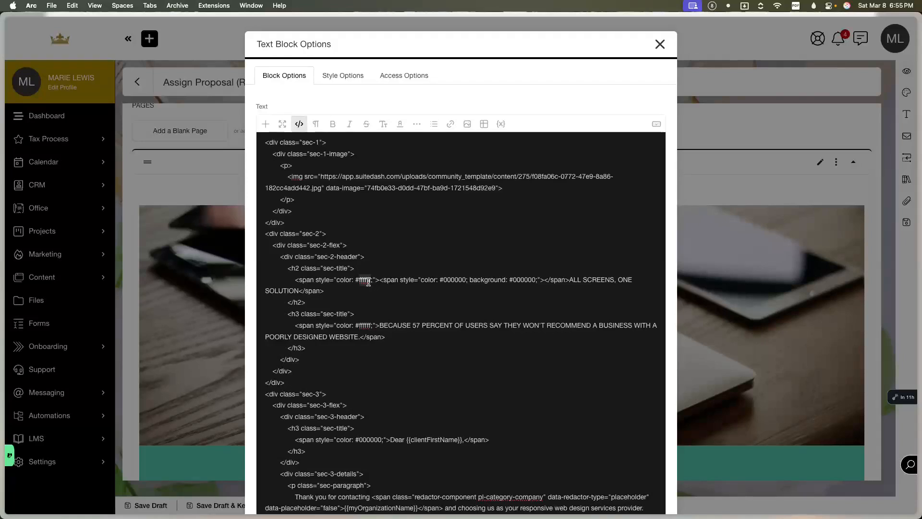
scroll(368, 283, "down", 2)
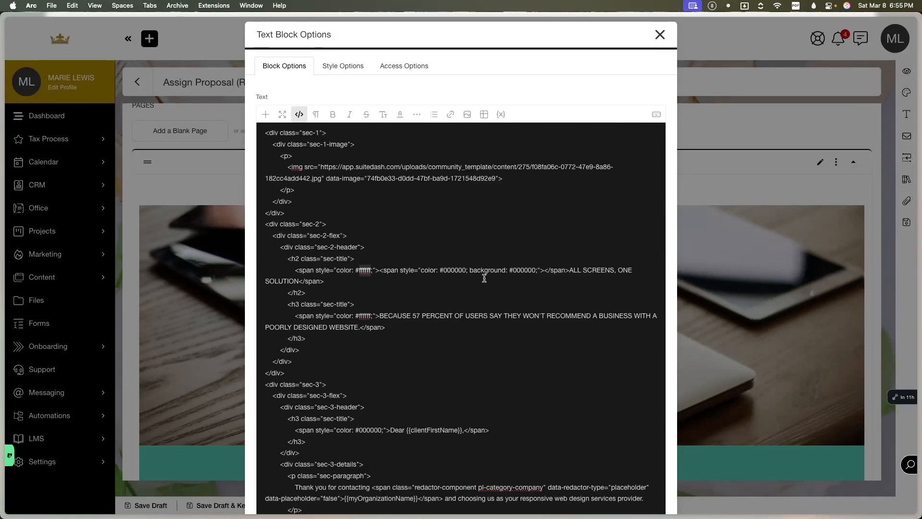
left_click(464, 267)
key("Delete")
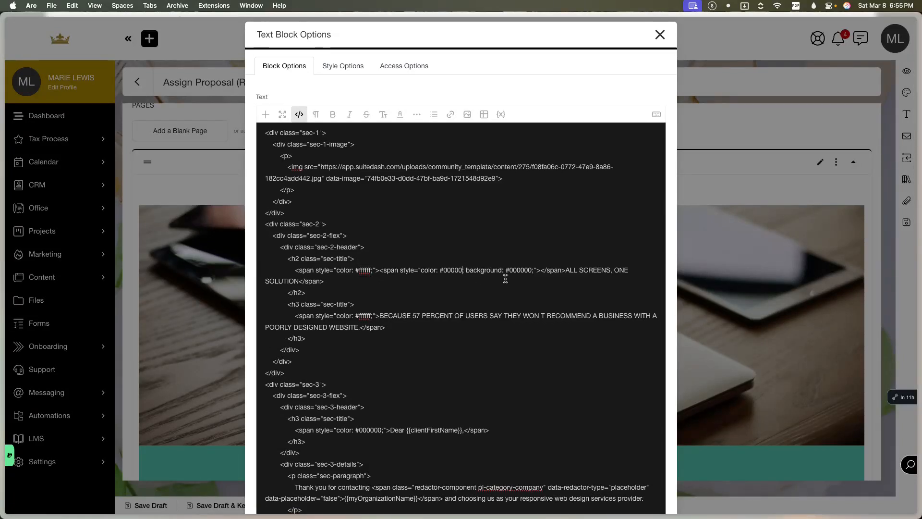
left_click(298, 114)
left_click(299, 113)
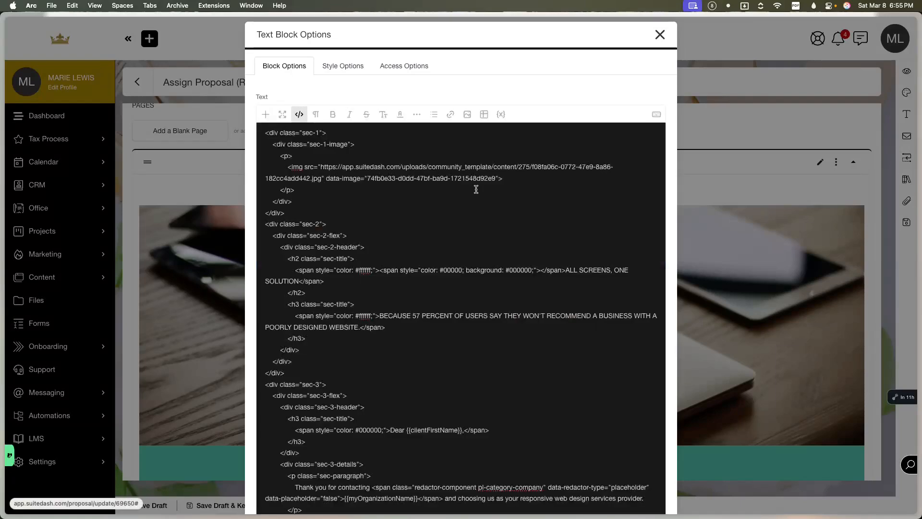
key("Delete")
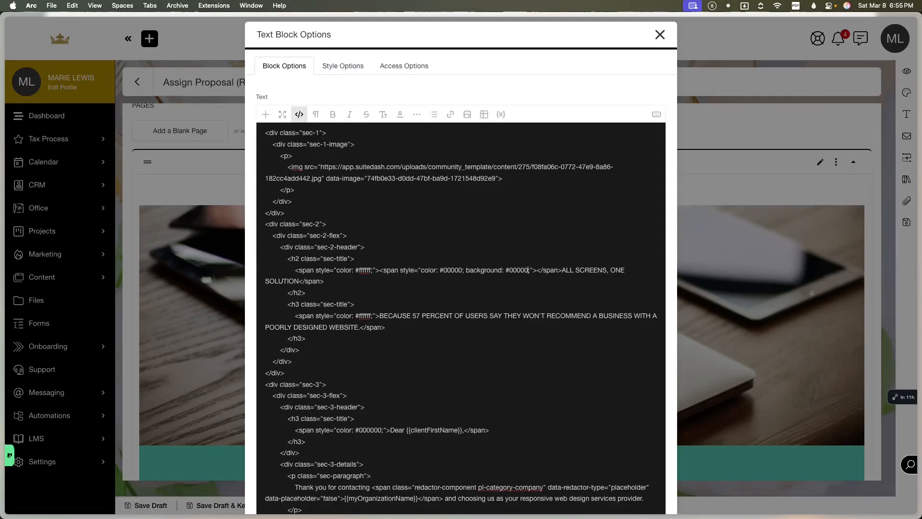
left_click(299, 113)
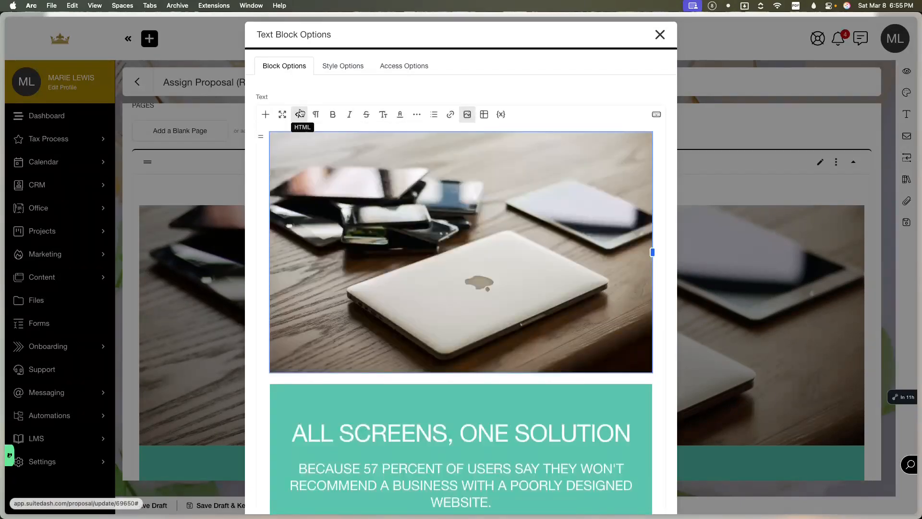
Look over the rendered text block down to the Overview section and close its options without saving.
scroll(364, 214, "down", 10)
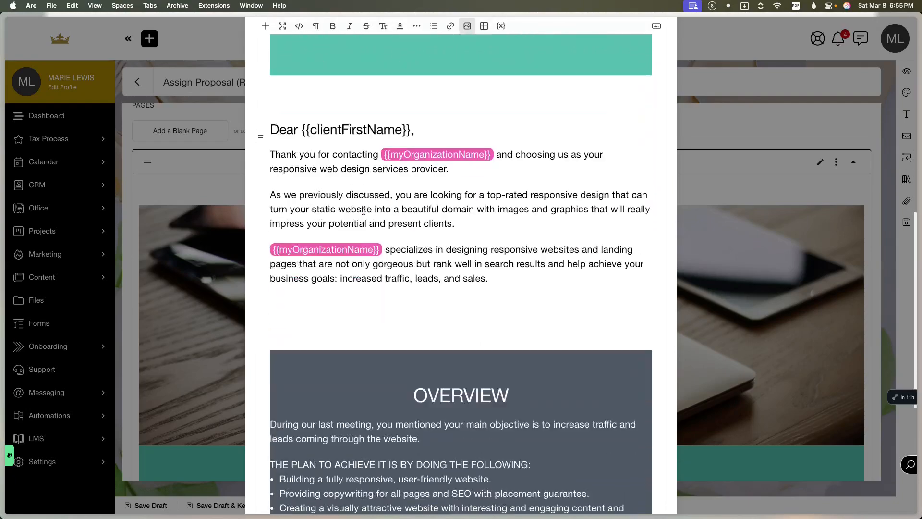
scroll(363, 211, "up", 10)
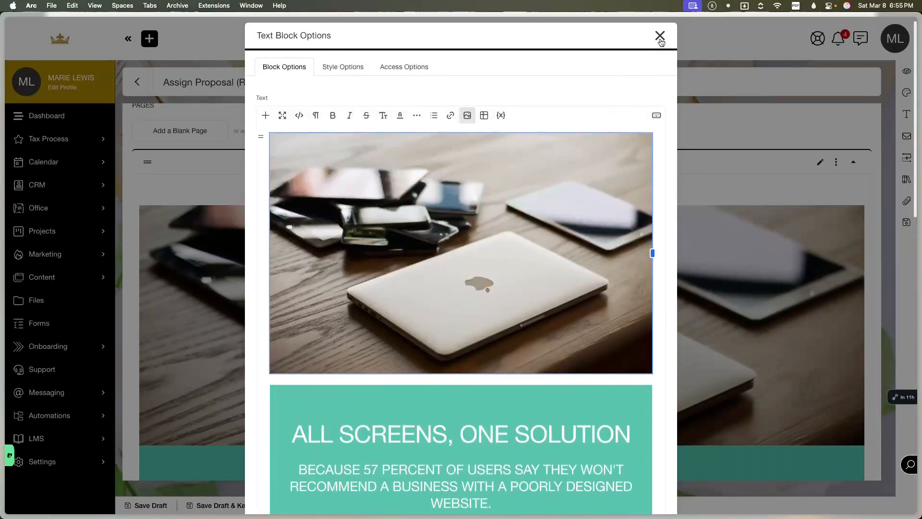
left_click(659, 36)
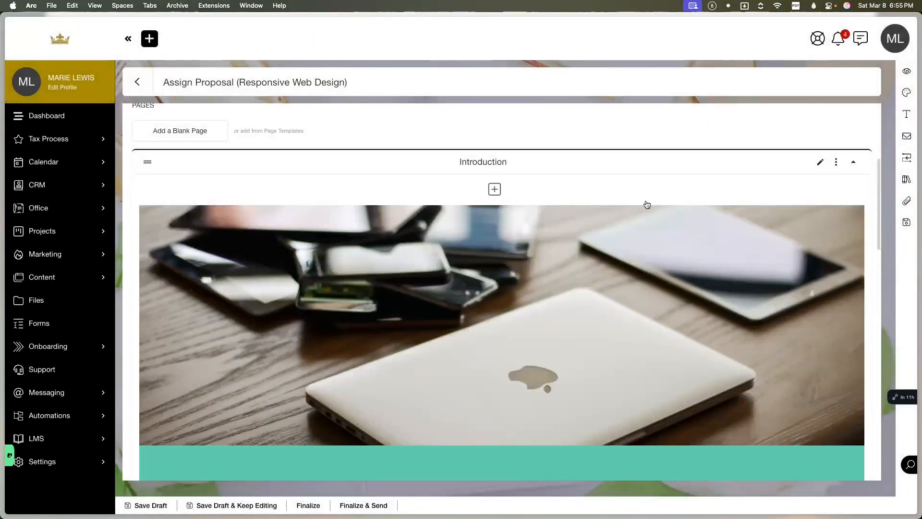
Review the Introduction page's banner, client letter and Overview section in the proposal editor, and return to the Proposals list.
scroll(645, 204, "down", 1)
scroll(646, 203, "down", 4)
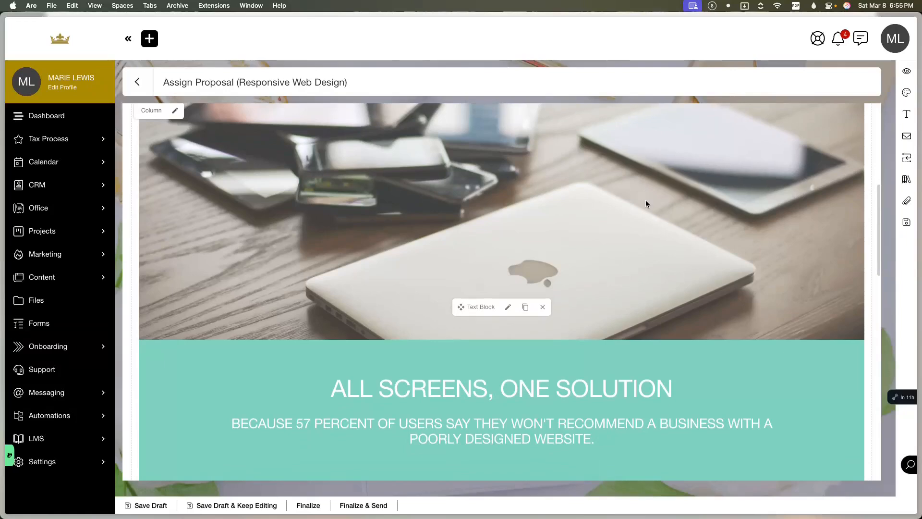
scroll(355, 174, "down", 10)
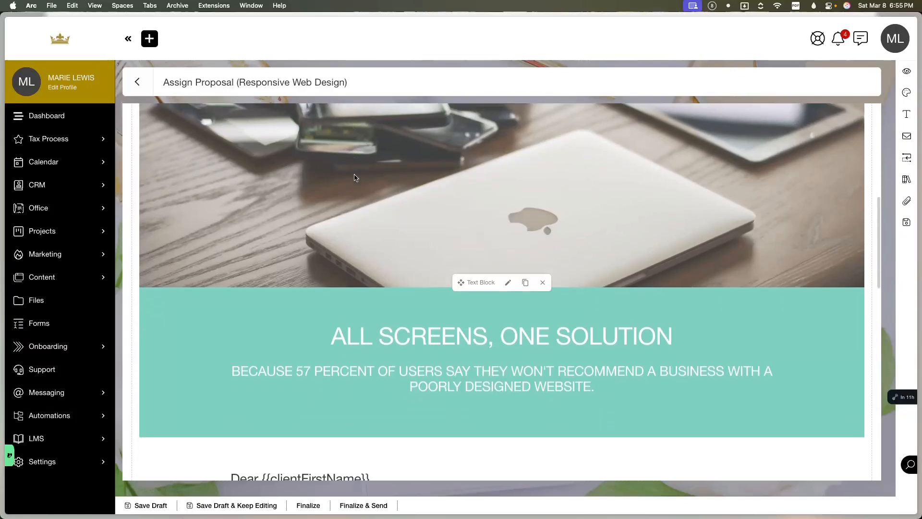
scroll(489, 331, "down", 1)
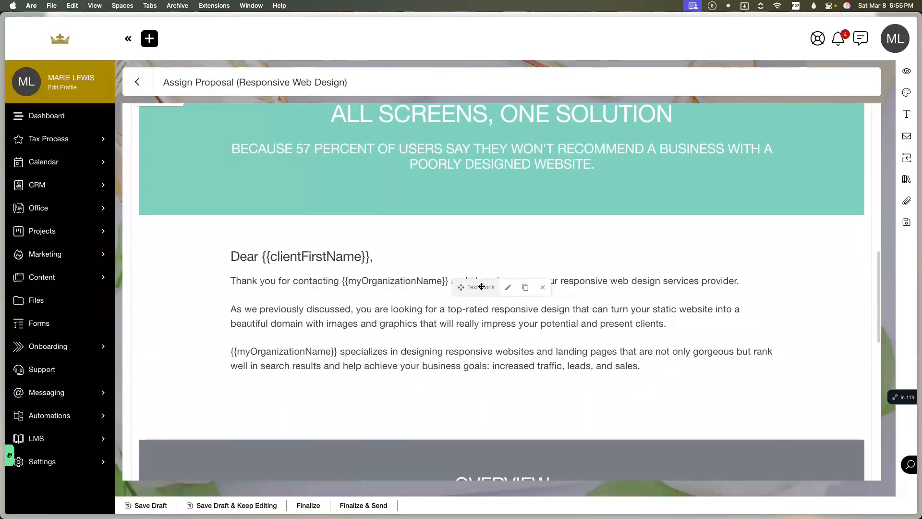
scroll(468, 311, "down", 3)
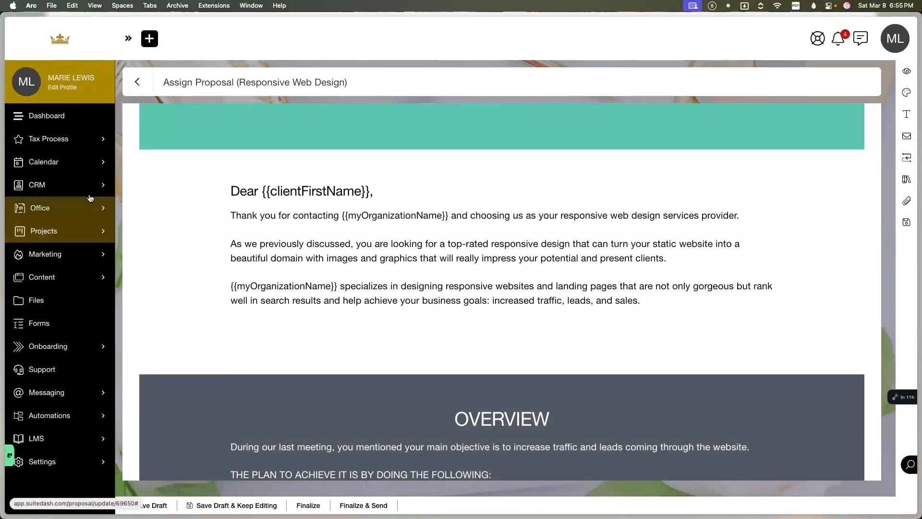
left_click(139, 81)
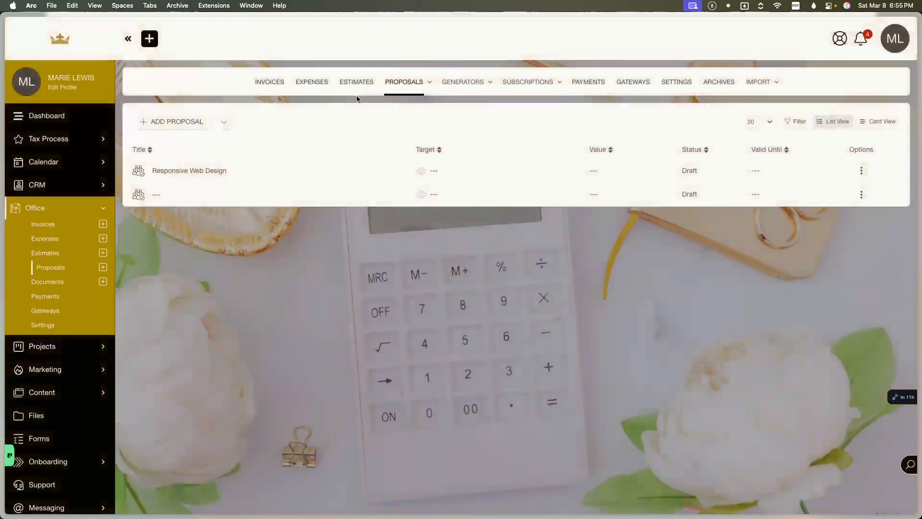
Check the options available for the Responsive Web Design proposal and for its Introduction page.
mouse_move(420, 85)
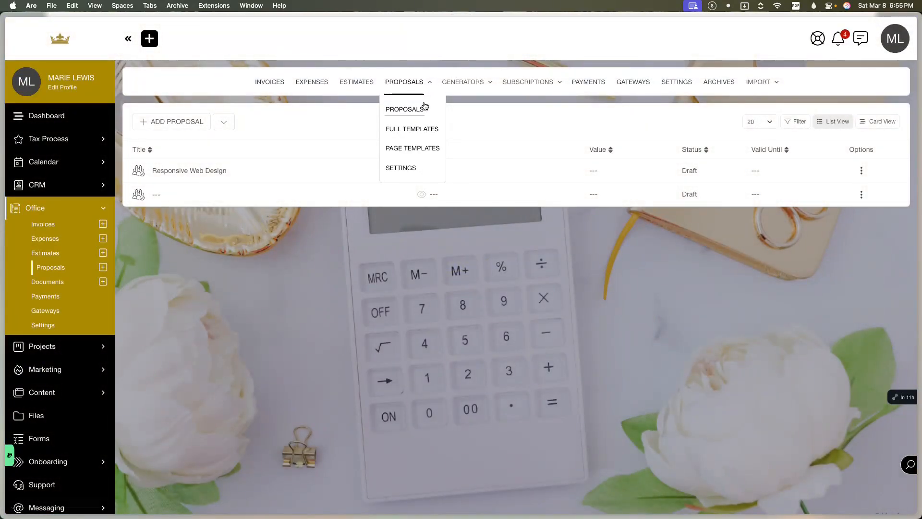
left_click(860, 169)
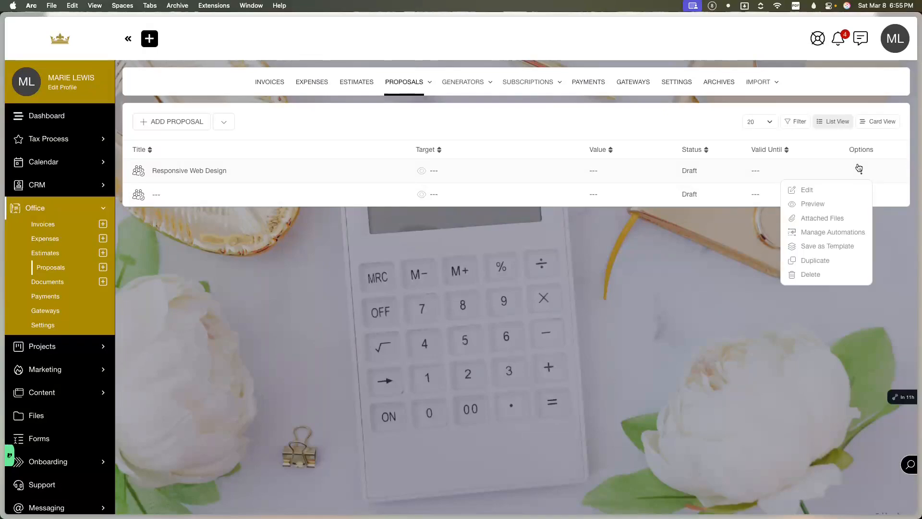
left_click(812, 190)
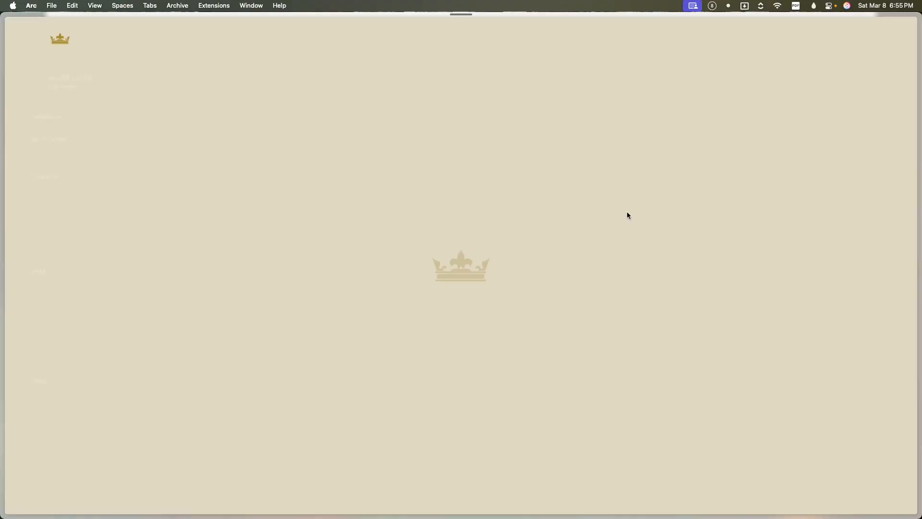
scroll(720, 404, "down", 2)
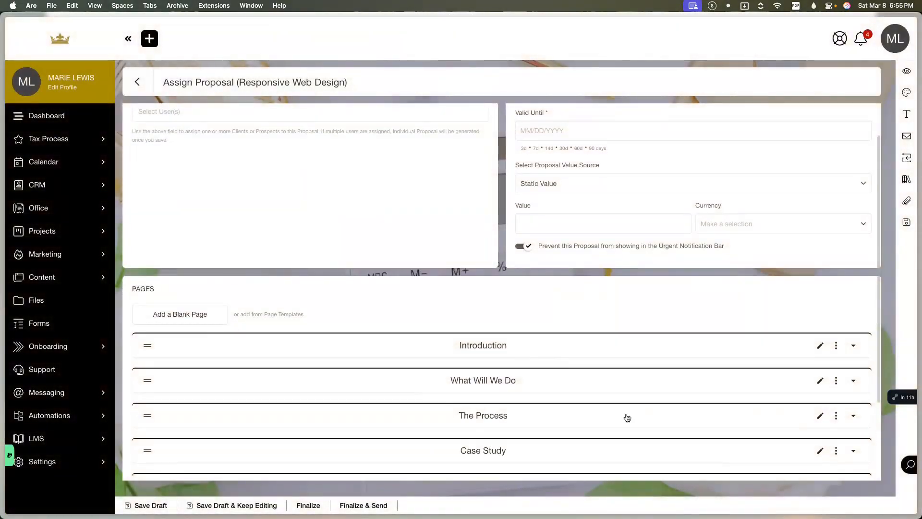
left_click(836, 346)
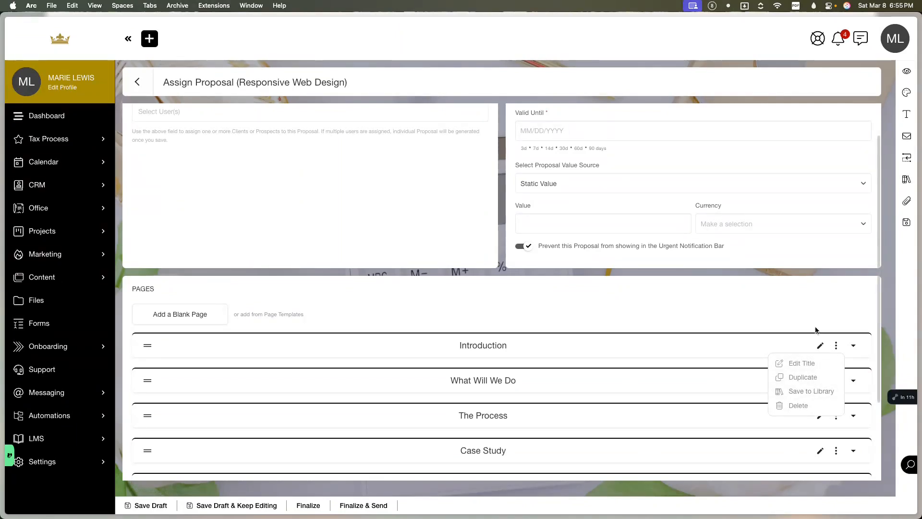
scroll(816, 330, "down", 1)
scroll(656, 291, "up", 3)
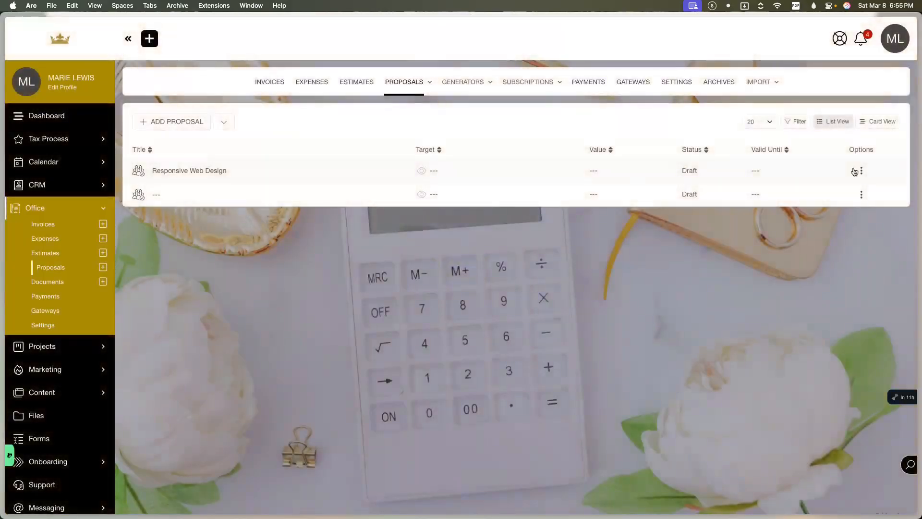
left_click(856, 171)
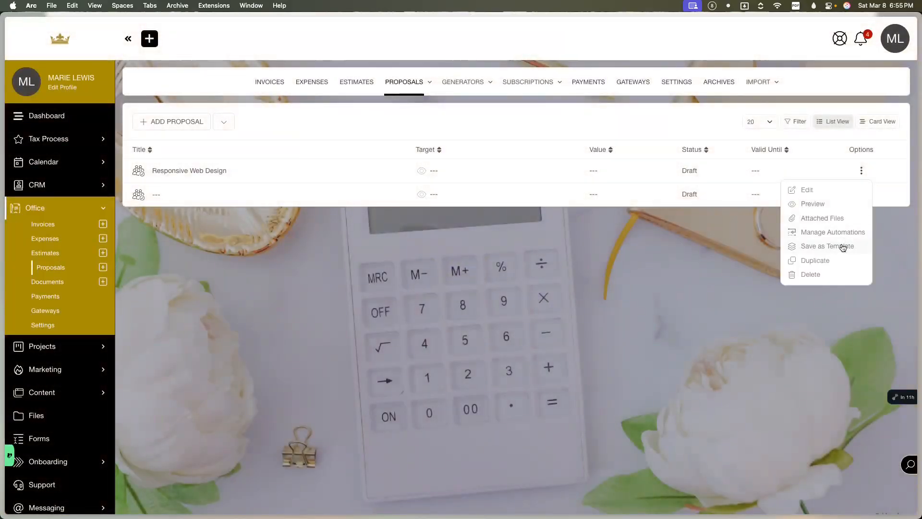
mouse_move(406, 82)
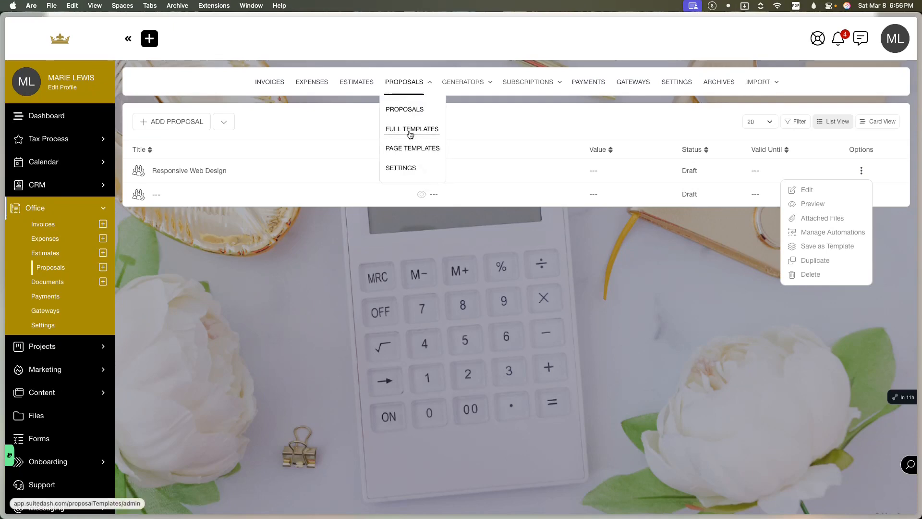
Open the On-Demand Invoice generators and read the help article on what they are and how to create one.
mouse_move(475, 84)
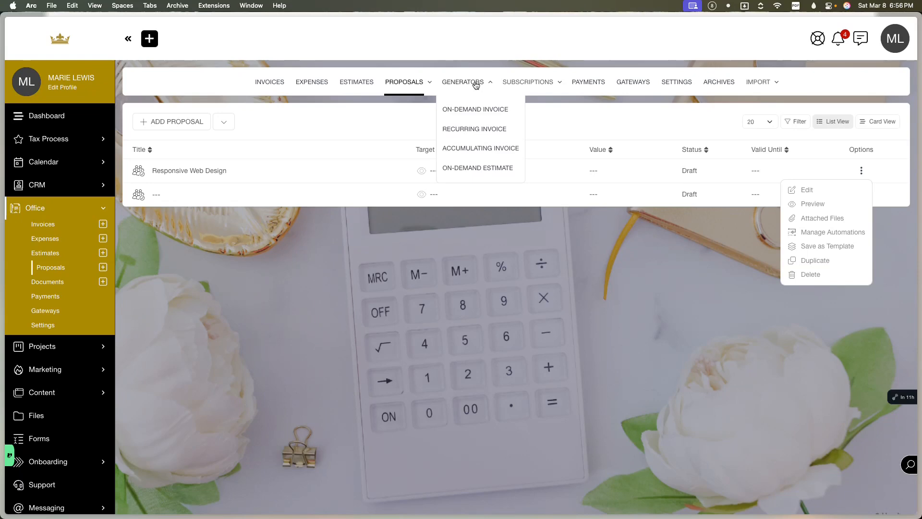
left_click(470, 111)
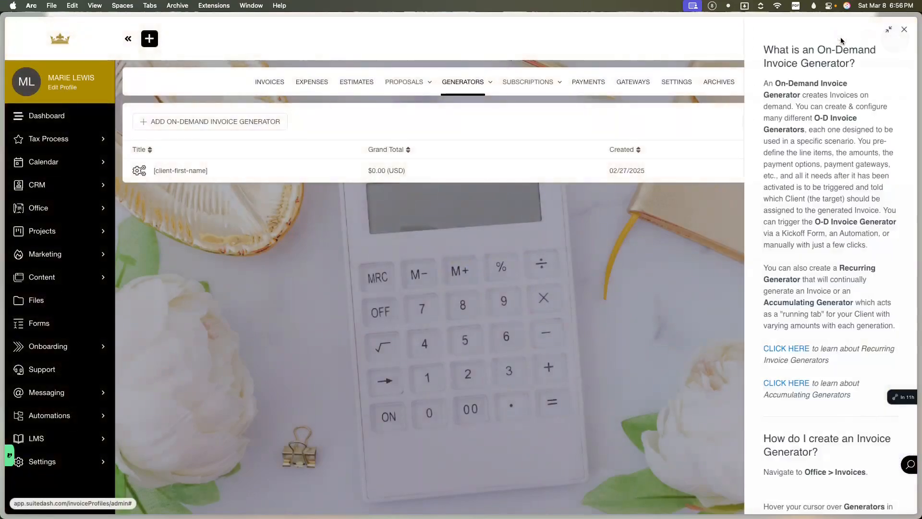
scroll(831, 137, "down", 2)
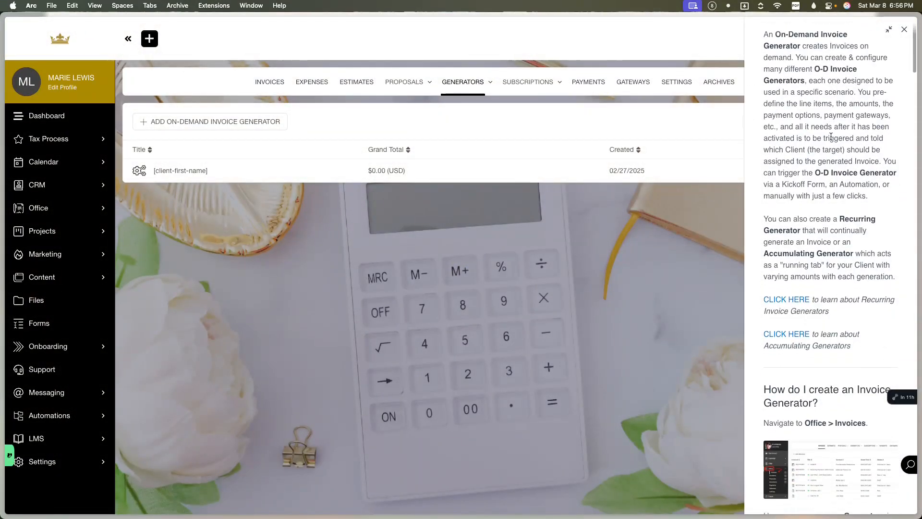
scroll(831, 136, "up", 1)
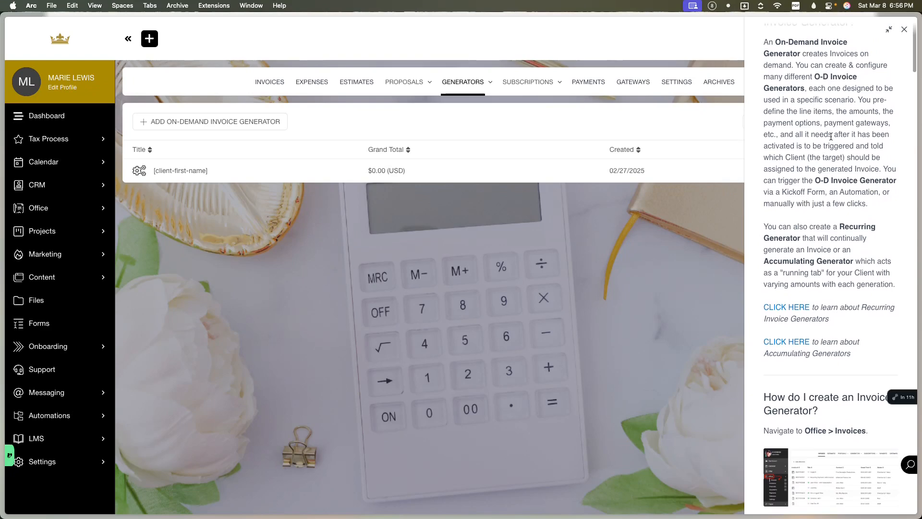
scroll(831, 137, "up", 1)
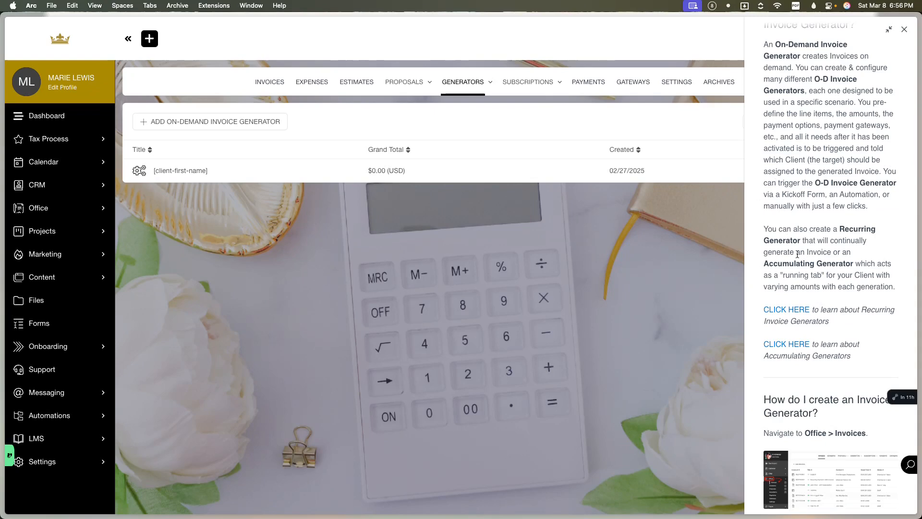
scroll(797, 254, "down", 3)
scroll(797, 254, "down", 1)
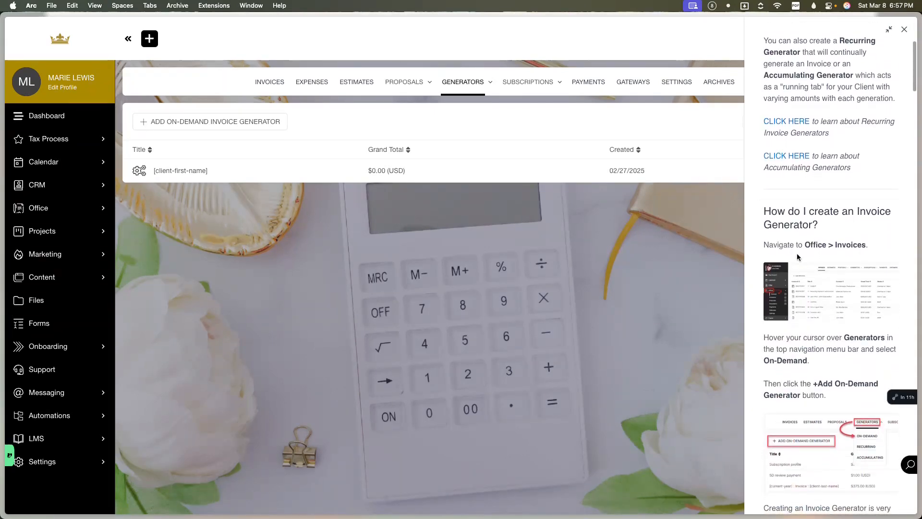
scroll(797, 253, "down", 3)
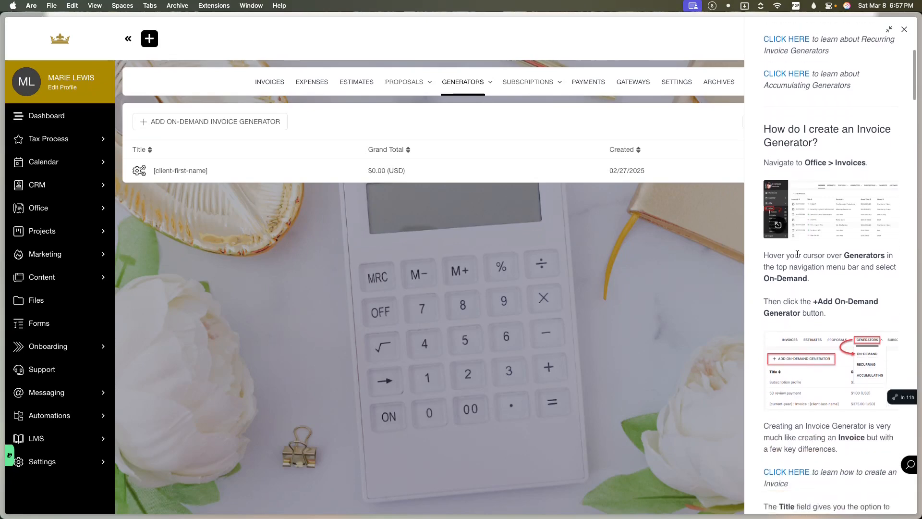
scroll(797, 254, "down", 7)
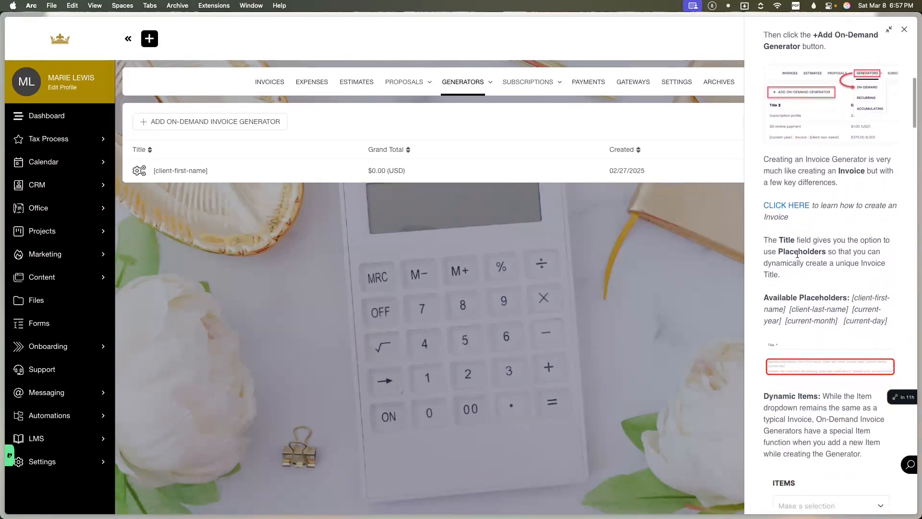
scroll(798, 257, "down", 2)
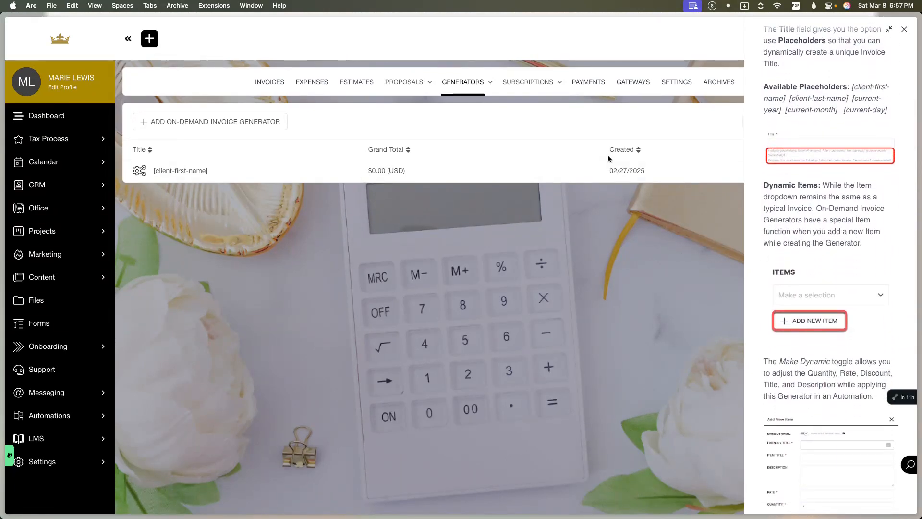
left_click(904, 30)
left_click(483, 82)
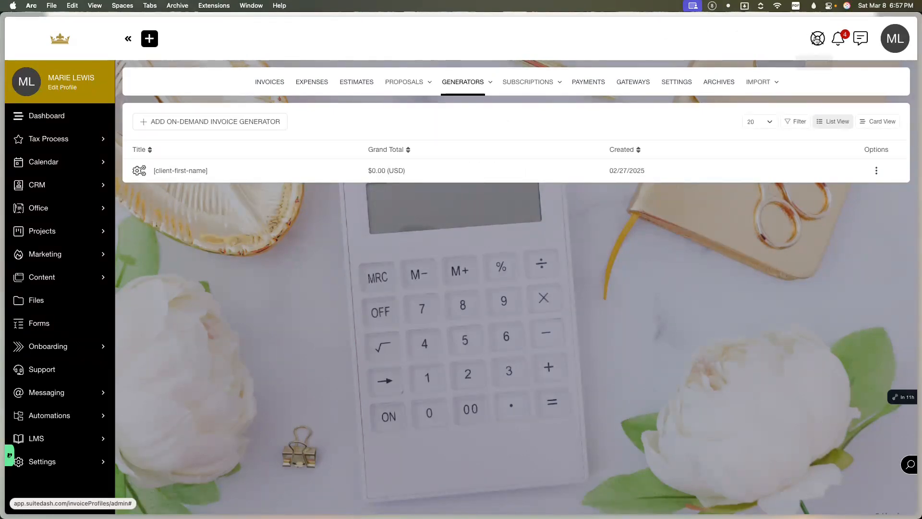
View the Subscriptions list and the subscription Plans list.
mouse_move(521, 92)
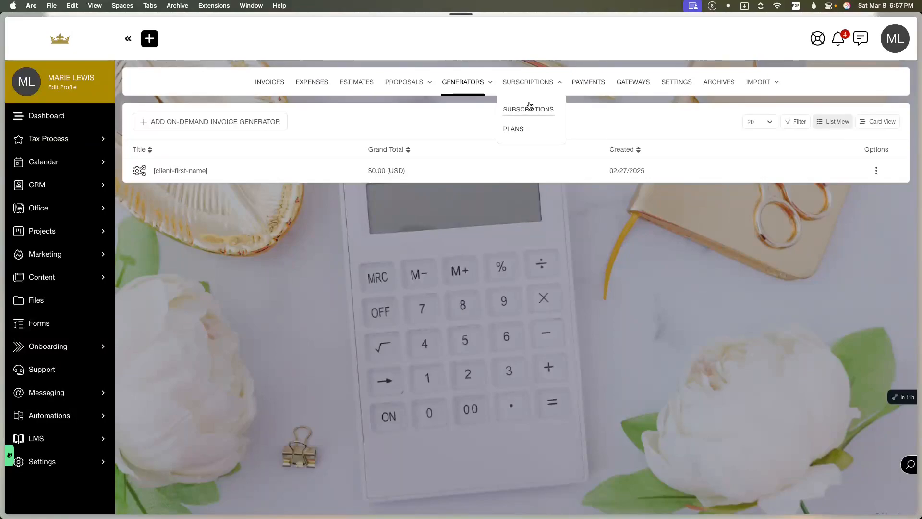
left_click(531, 107)
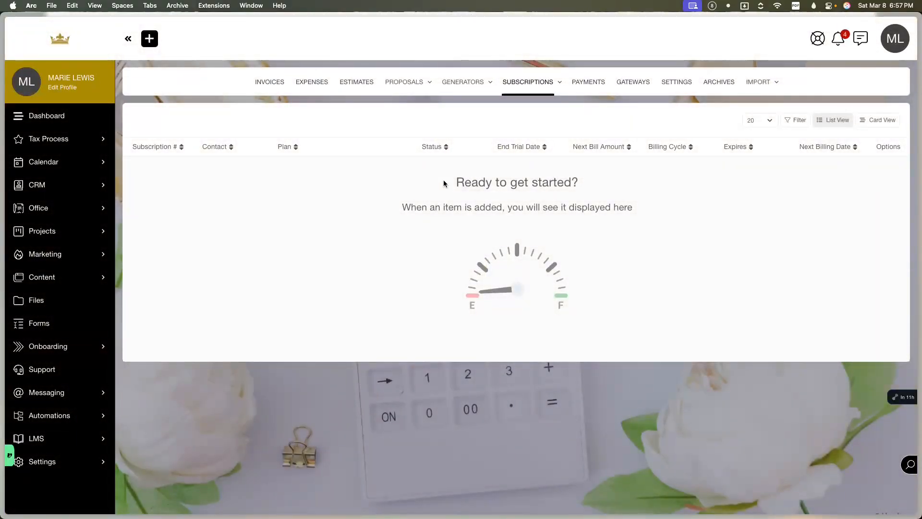
mouse_move(538, 83)
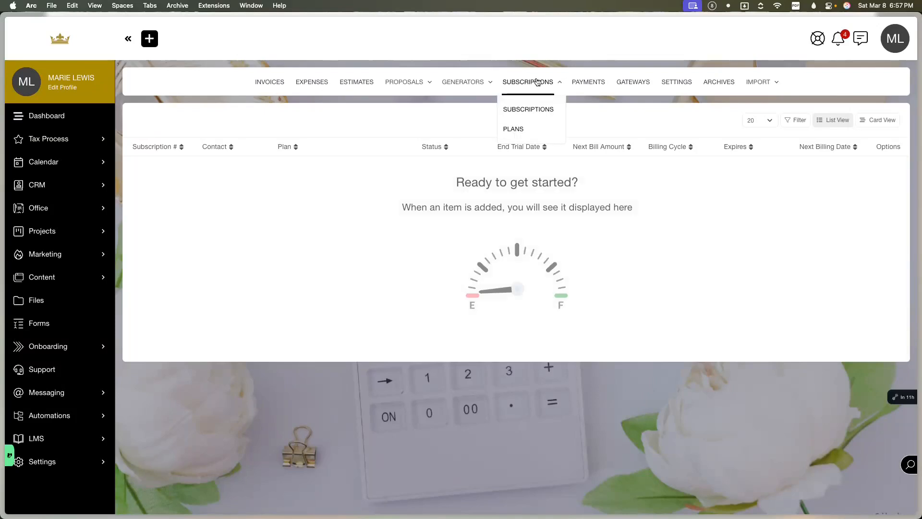
left_click(528, 128)
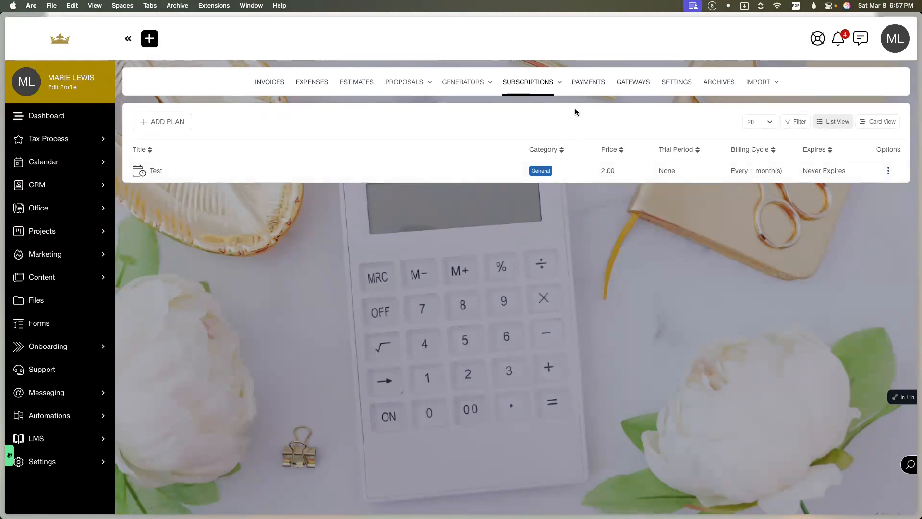
Open the Payments list and export its records.
left_click(597, 83)
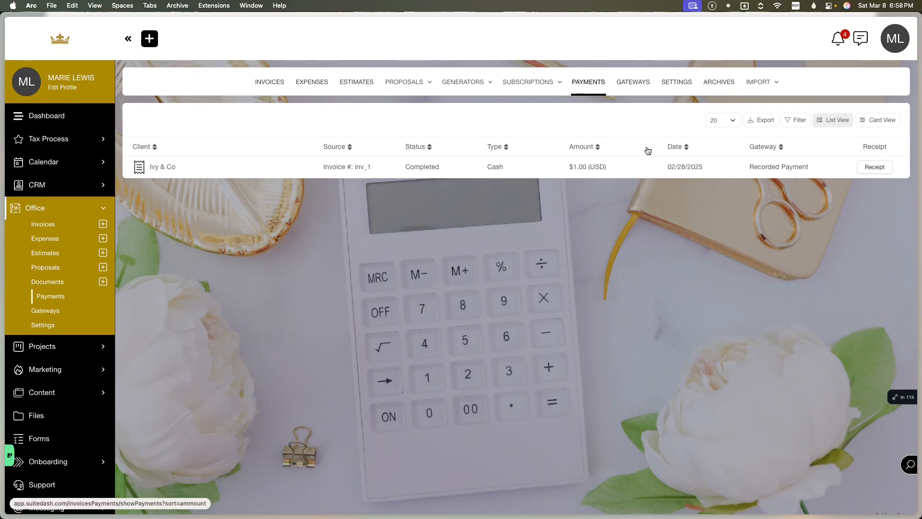
left_click(762, 121)
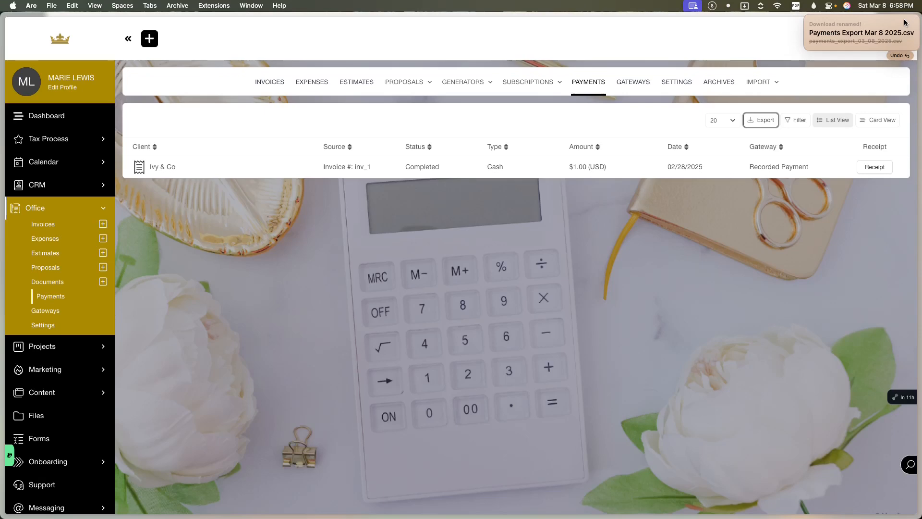
Show the filters of the Payments list, check the Gateway filter's choices, and display the payments in Card View.
left_click(793, 126)
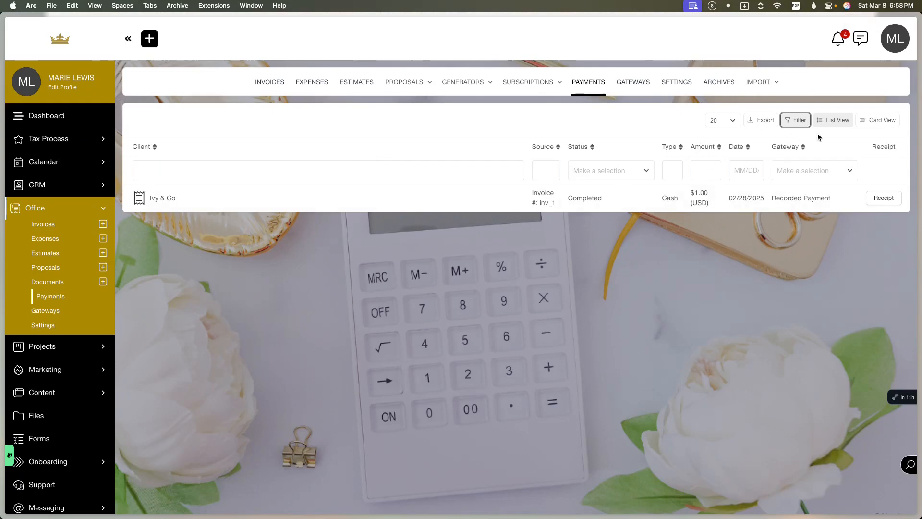
left_click(816, 167)
left_click(696, 220)
left_click(867, 127)
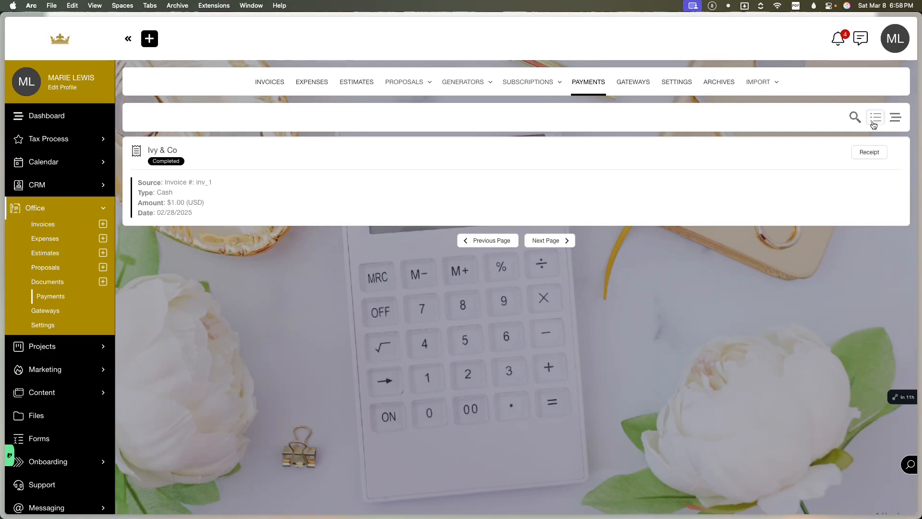
Open the payment Gateways page and look over the gateways that can be configured.
left_click(634, 81)
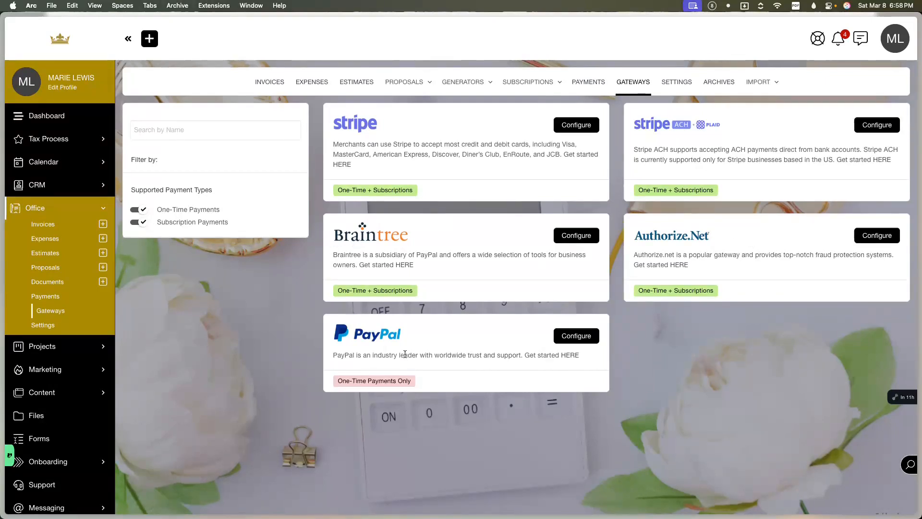
Open the Stripe gateway's configuration form, look over its key fields and options, and close it without saving.
left_click(577, 125)
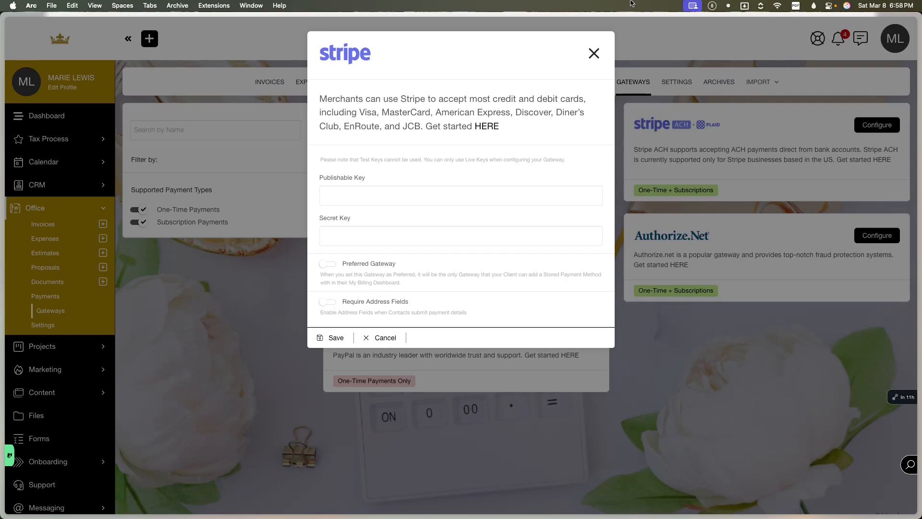
left_click(594, 53)
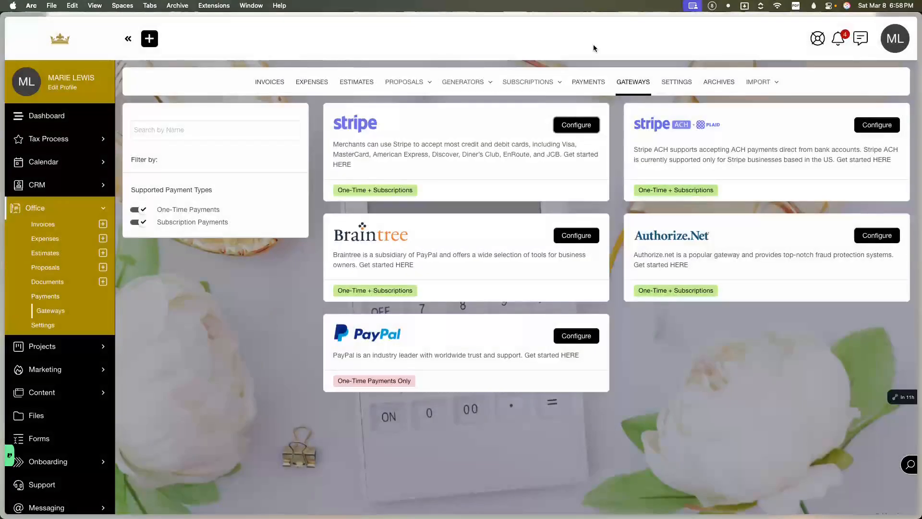
Open the Office settings and review the invoice options, from logo, currency and numbering to email notifications, default content and generator minimum.
left_click(686, 82)
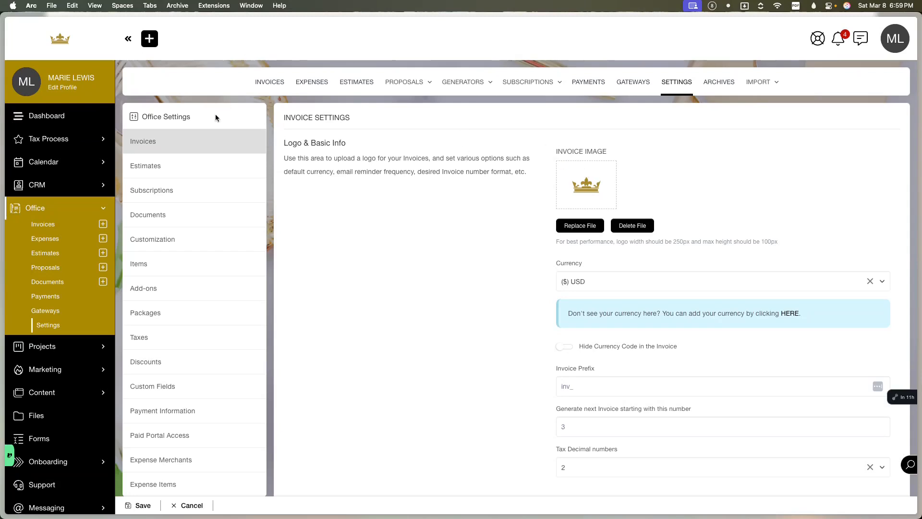
scroll(578, 169, "down", 3)
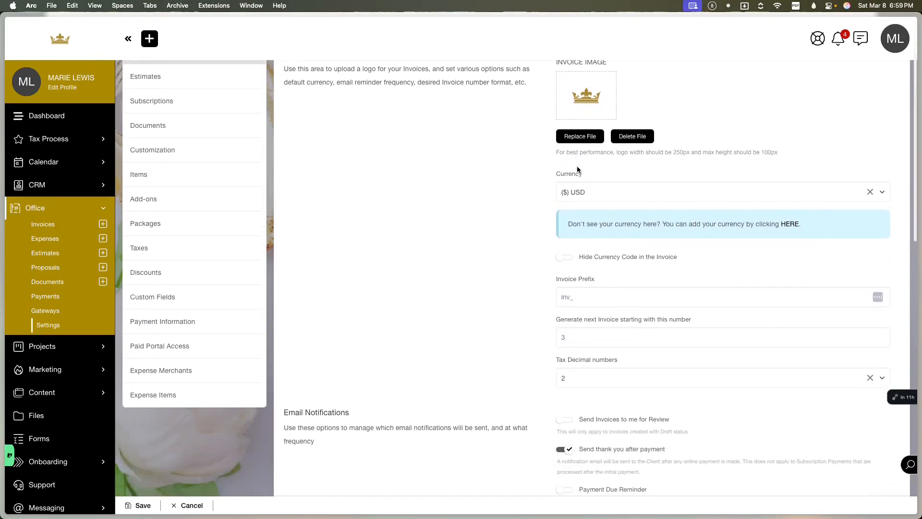
scroll(532, 282, "down", 3)
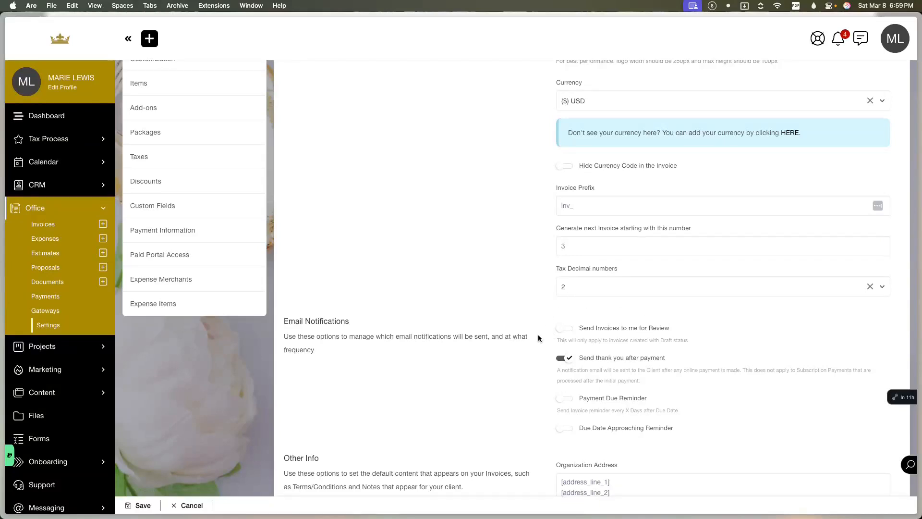
scroll(542, 324, "down", 3)
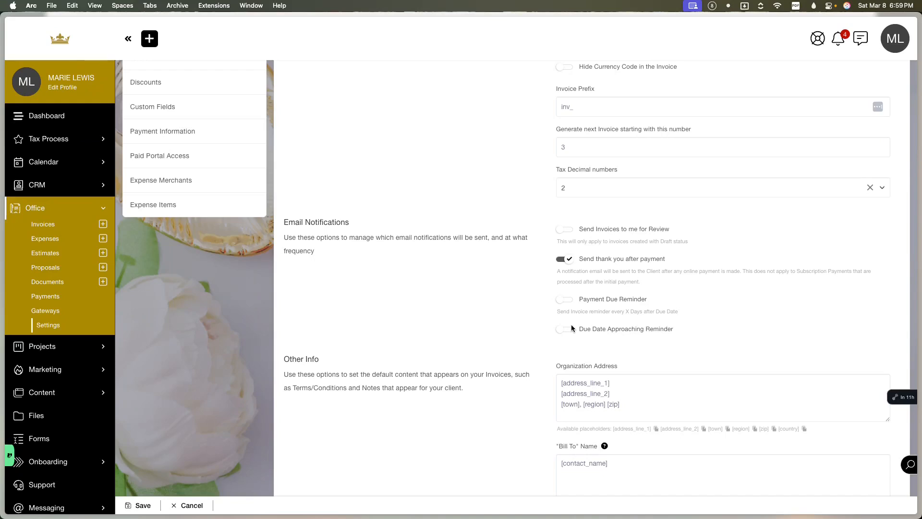
scroll(571, 324, "down", 5)
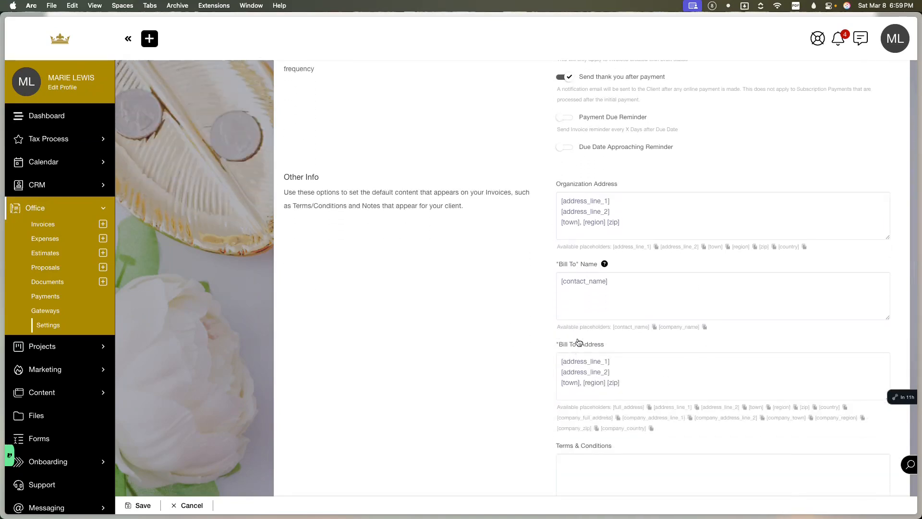
scroll(584, 319, "down", 6)
scroll(585, 320, "down", 2)
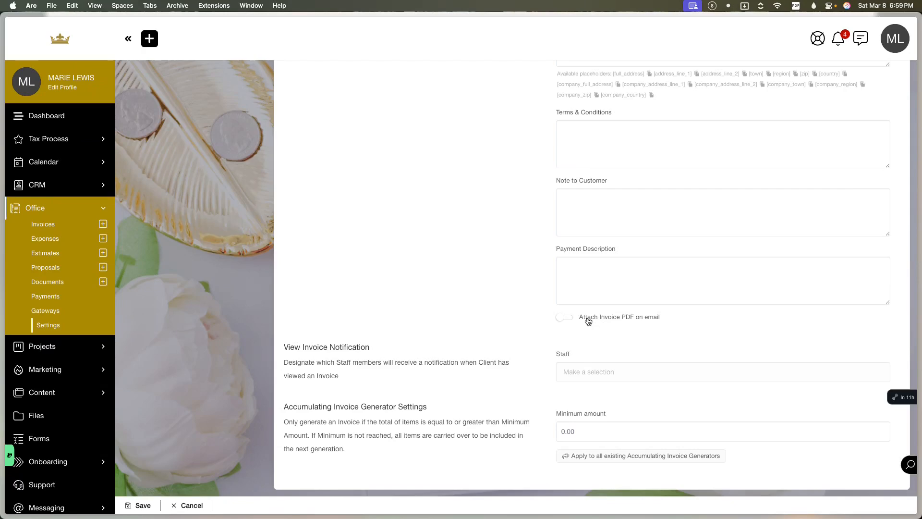
scroll(576, 318, "up", 10)
scroll(576, 318, "up", 5)
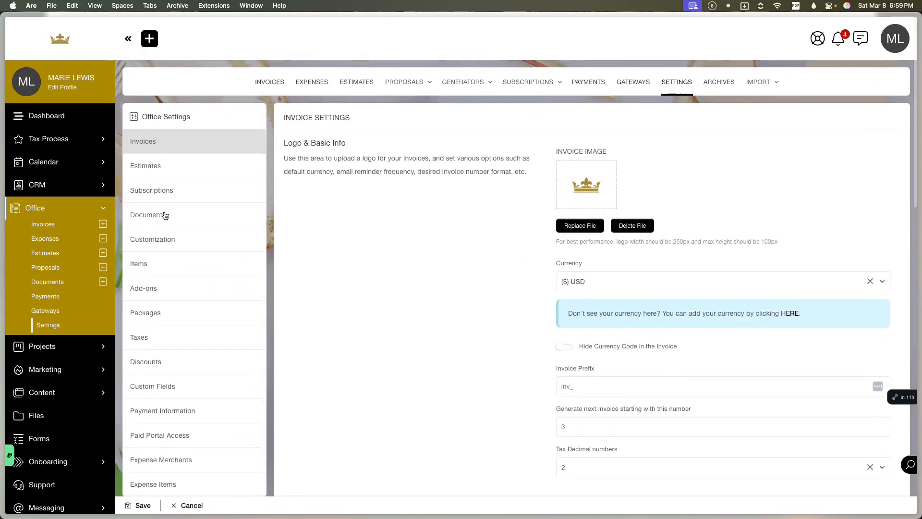
Review the Estimates settings, including prefix, currency, automatic invoice generation, address placeholders and view notifications.
left_click(172, 172)
scroll(430, 190, "down", 5)
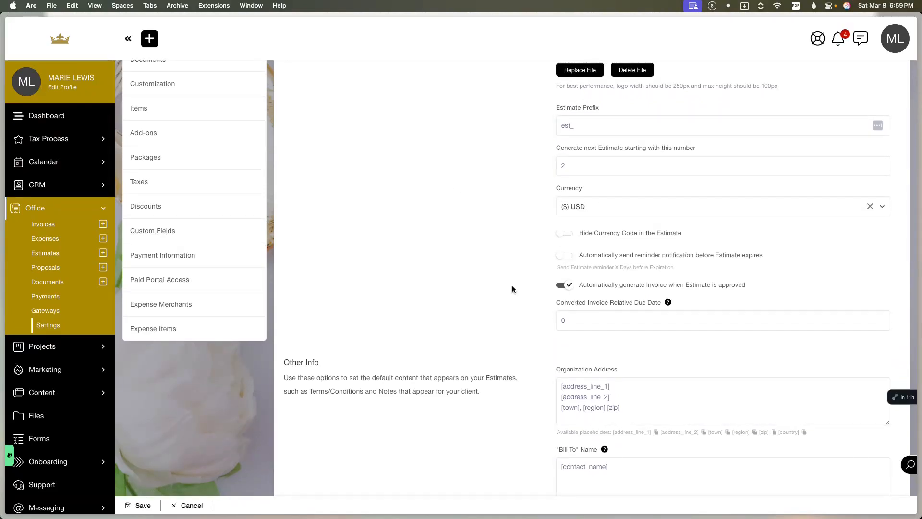
scroll(512, 289, "down", 4)
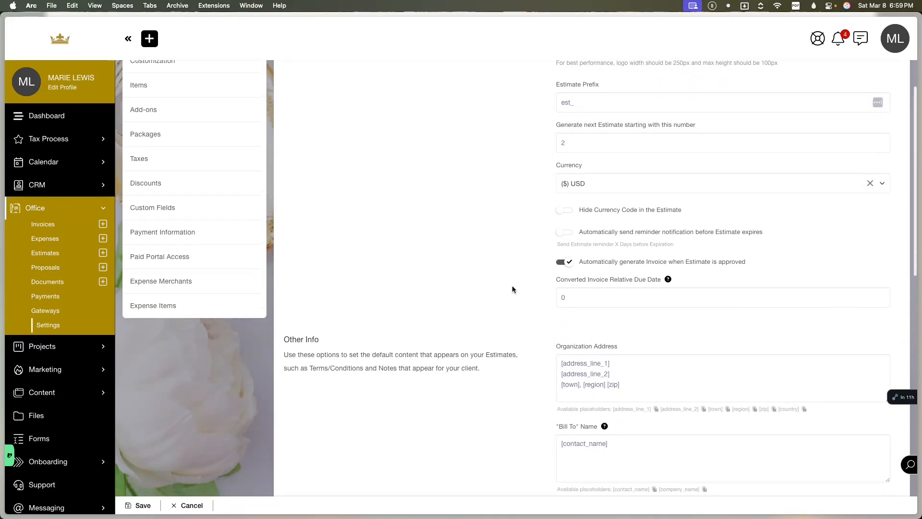
scroll(512, 289, "down", 6)
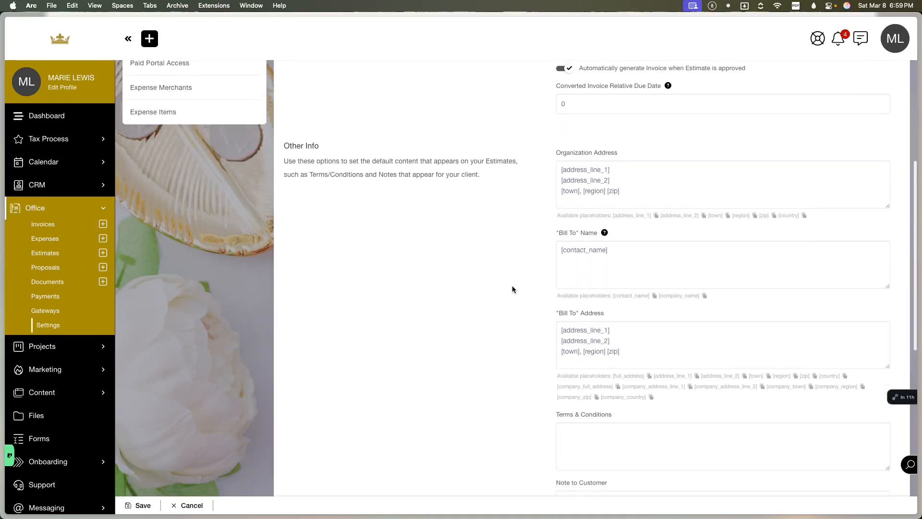
scroll(512, 288, "down", 3)
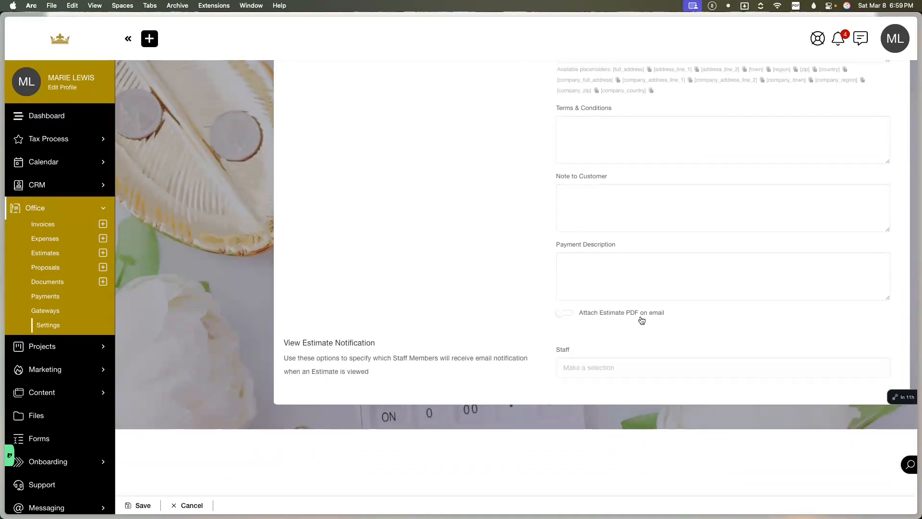
scroll(193, 306, "up", 12)
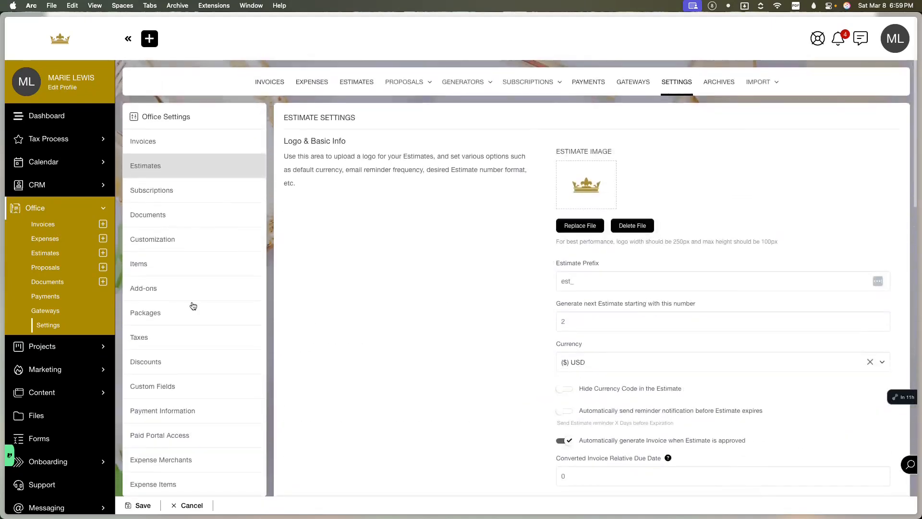
In the Subscriptions settings, enable failed-payment retries 3 days and 5 days after the first attempt.
left_click(163, 197)
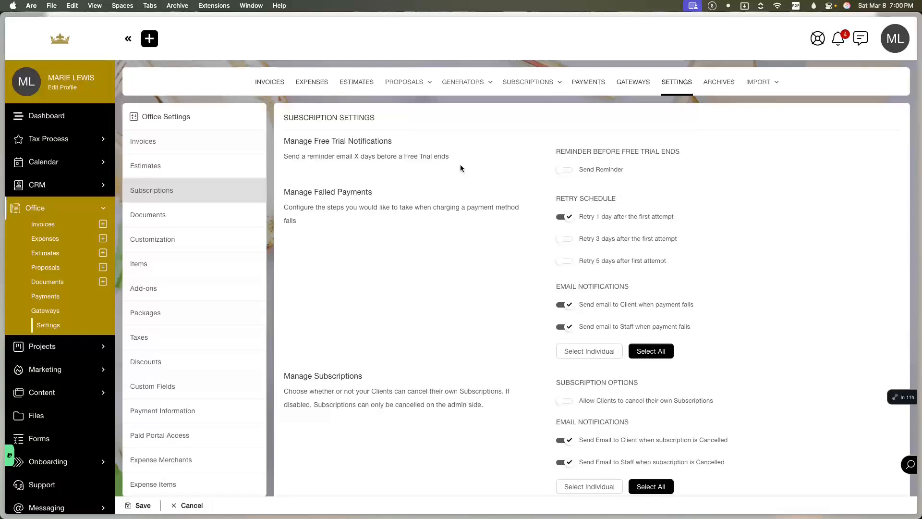
left_click(563, 262)
scroll(552, 283, "down", 5)
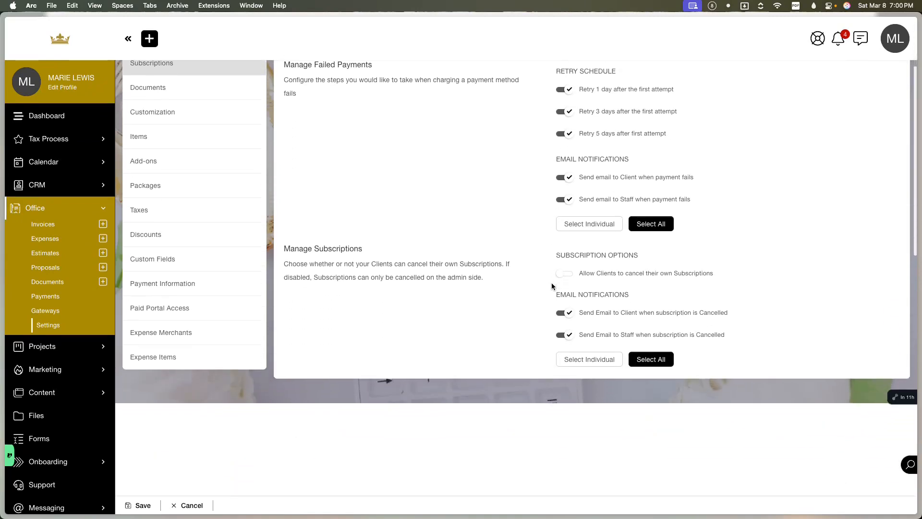
scroll(551, 287, "up", 2)
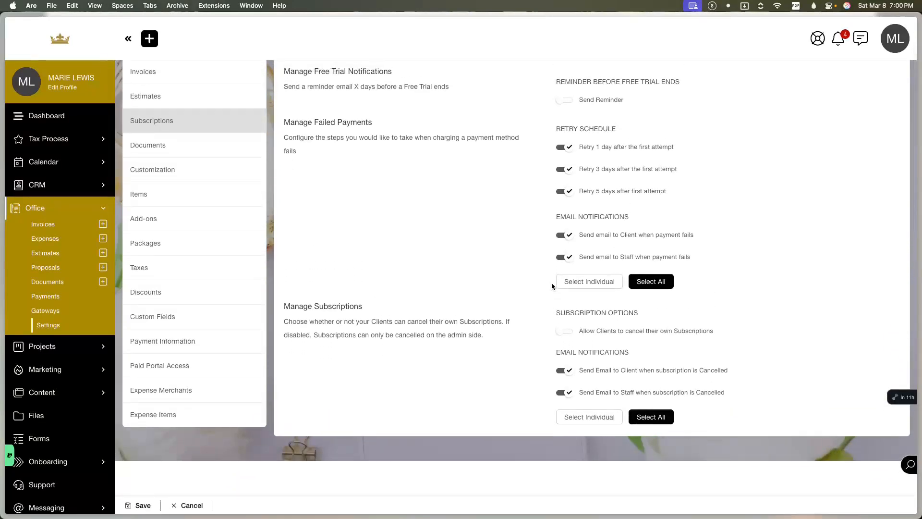
View the Office settings for Documents, Customization and Items.
left_click(197, 147)
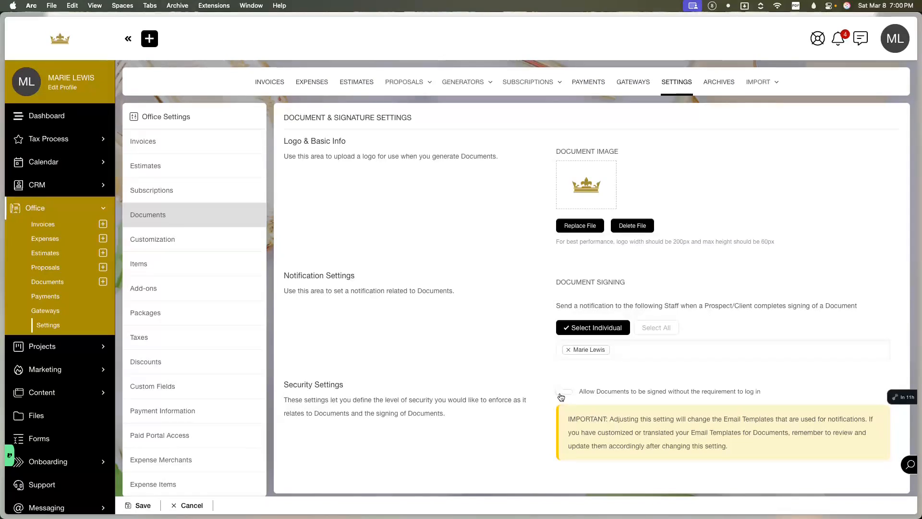
left_click(186, 246)
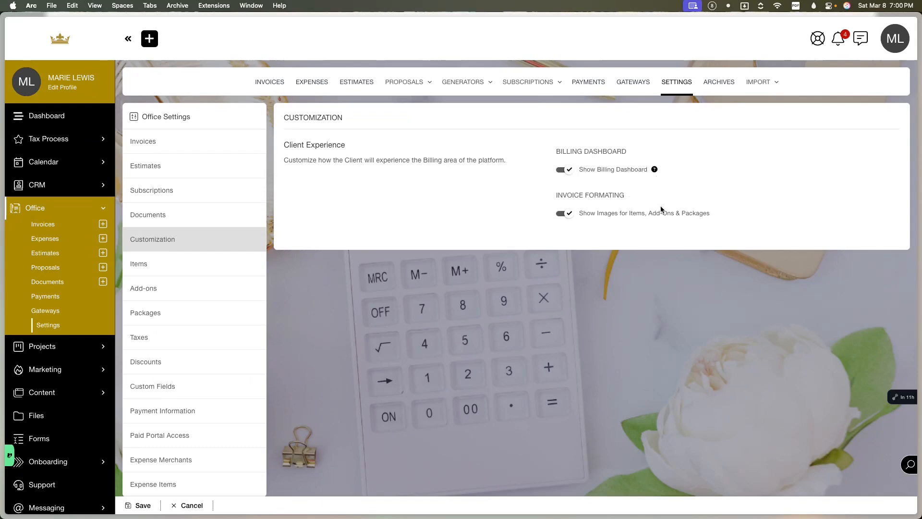
left_click(226, 274)
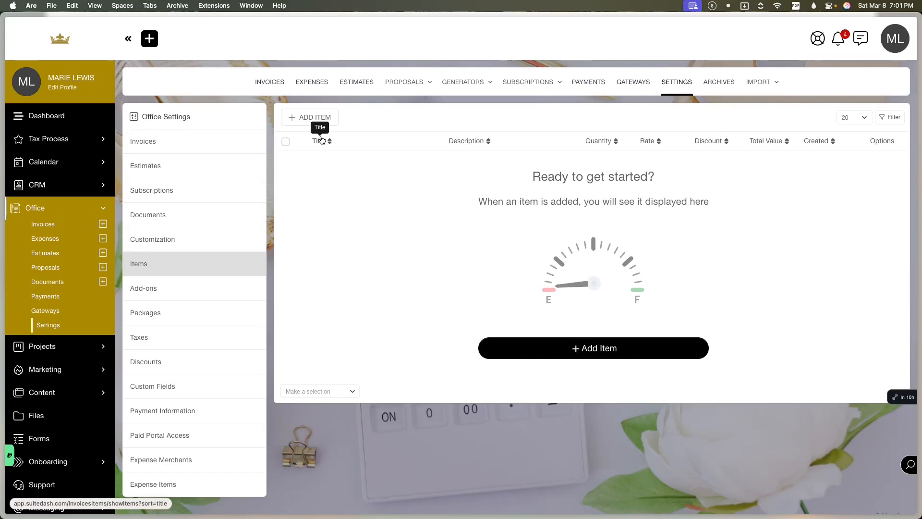
Look through the Add-ons, Packages, Taxes, Discounts and Custom Fields settings.
left_click(164, 294)
left_click(162, 313)
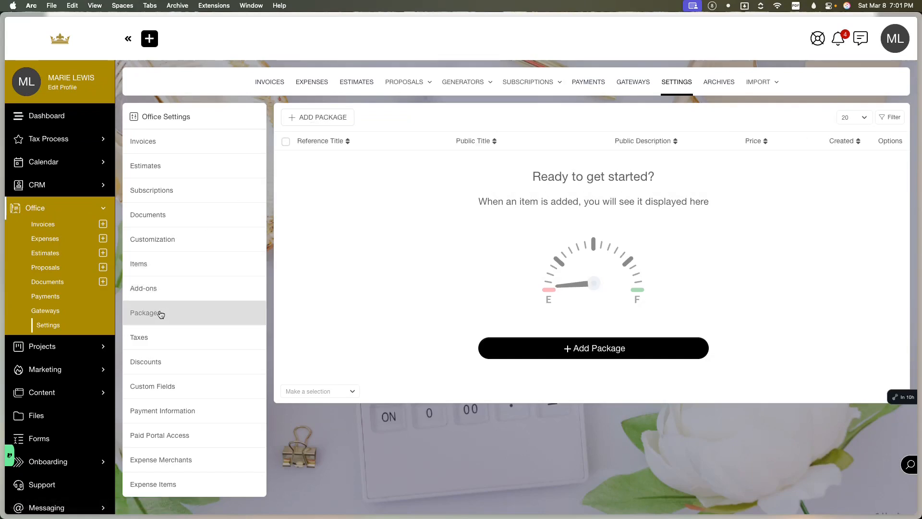
left_click(180, 337)
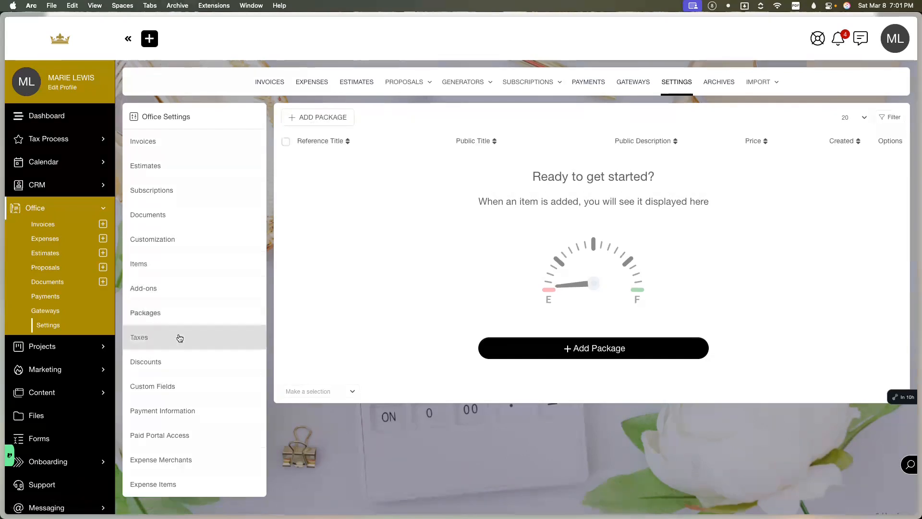
left_click(180, 363)
left_click(181, 388)
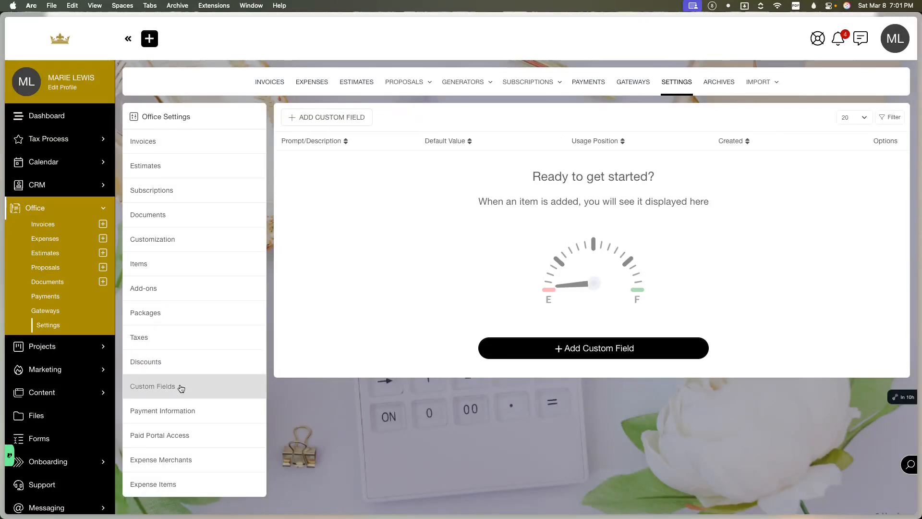
Review the Payment Information settings, including the client-facing request messages and the automations that can be assigned.
left_click(181, 410)
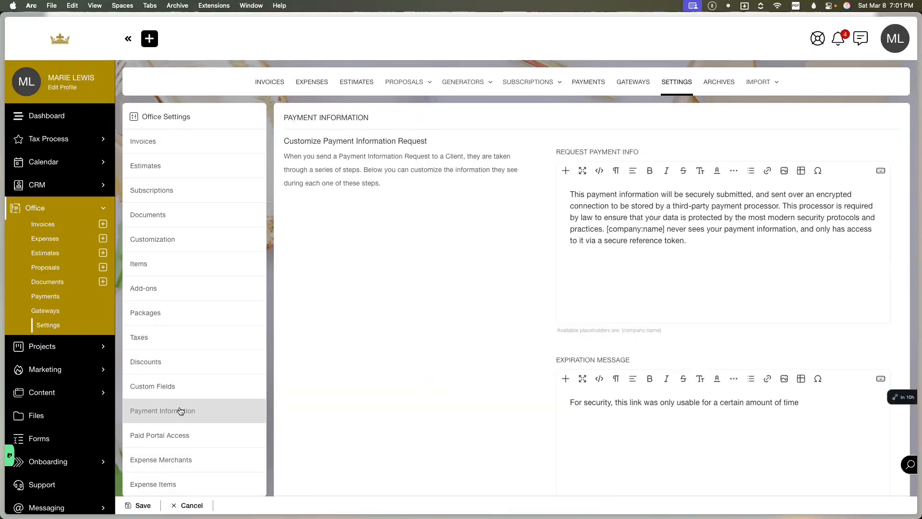
scroll(583, 300, "down", 5)
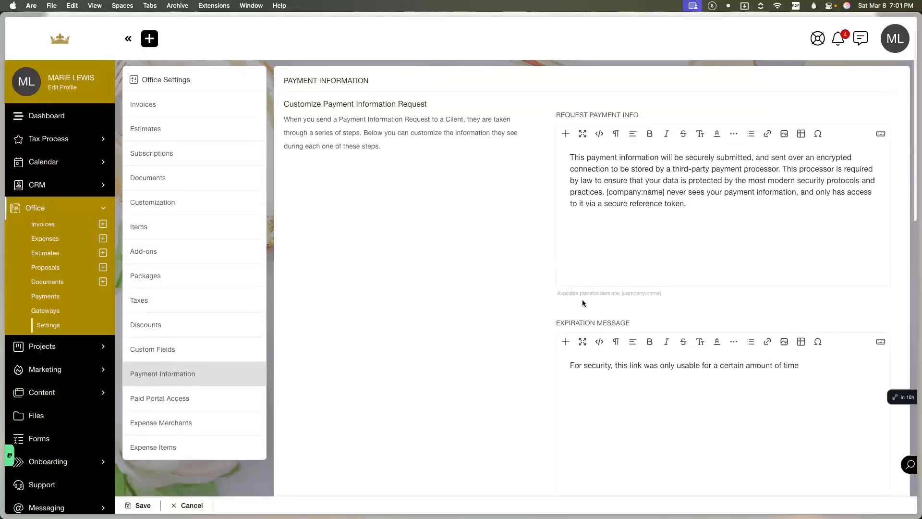
scroll(583, 300, "down", 6)
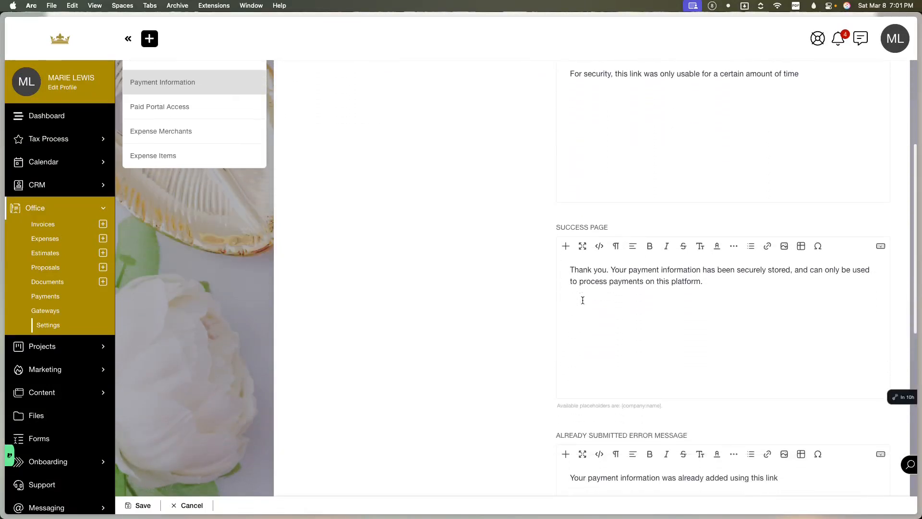
scroll(583, 300, "down", 8)
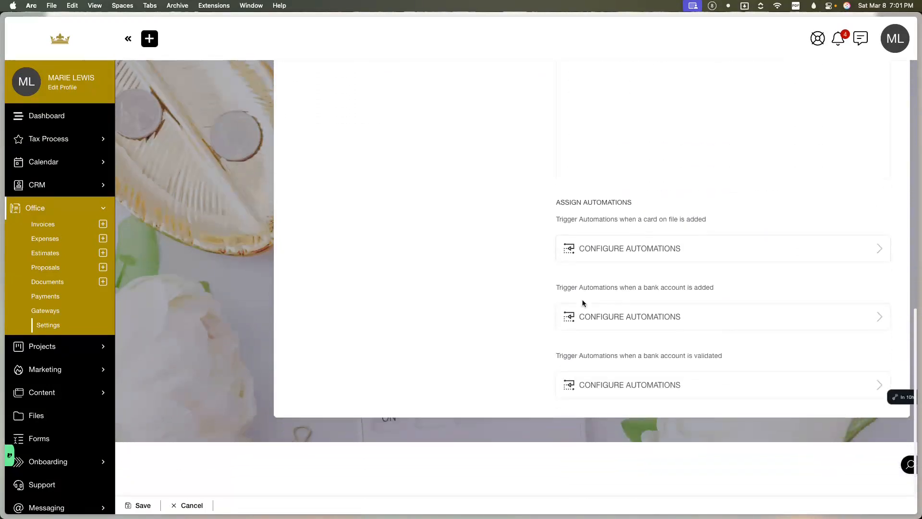
scroll(583, 303, "up", 15)
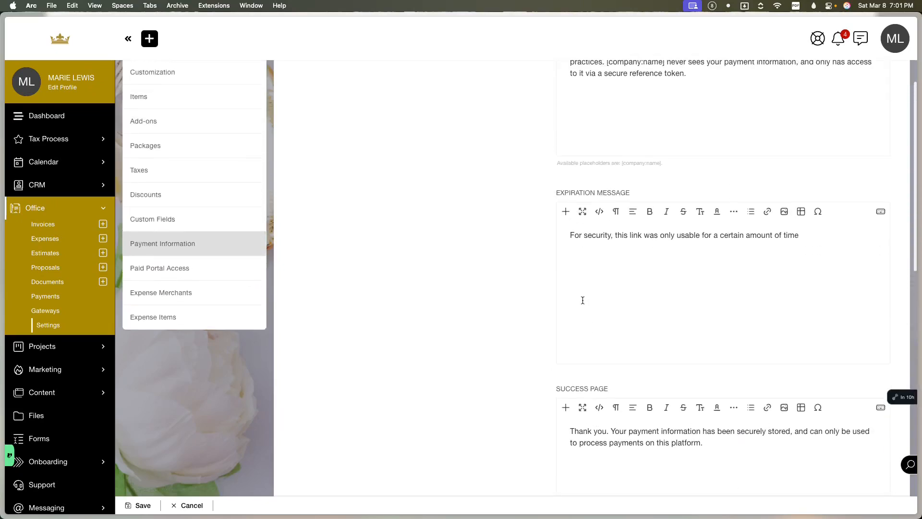
Review the Paid Portal Access settings, and look at the Expense Merchants and Expense Items lists.
left_click(187, 285)
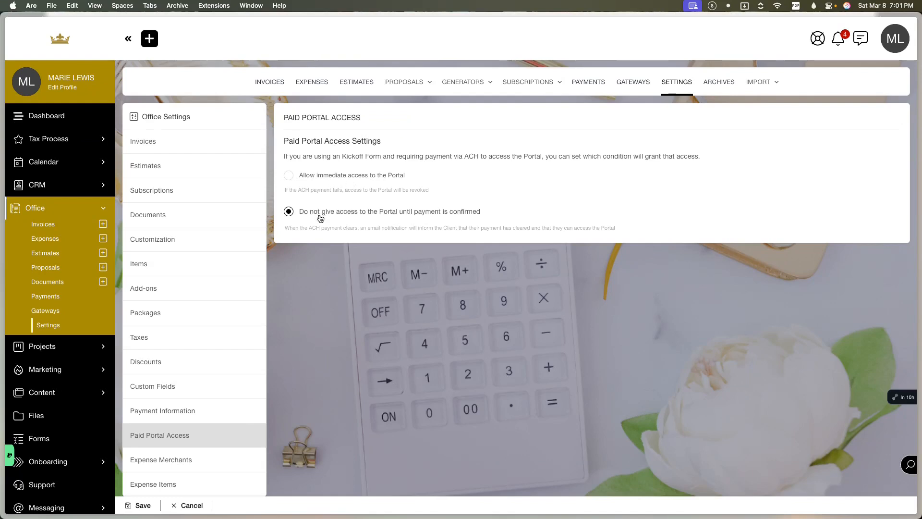
scroll(323, 222, "down", 1)
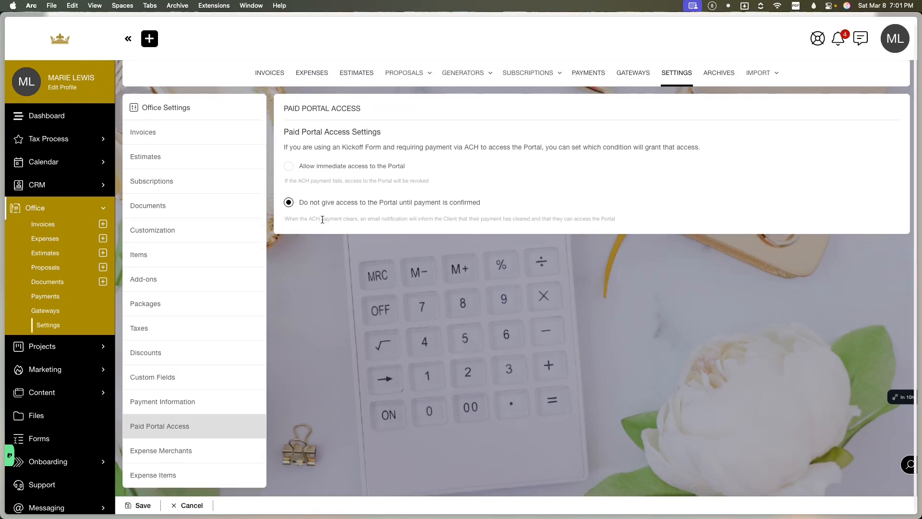
left_click(163, 453)
left_click(161, 486)
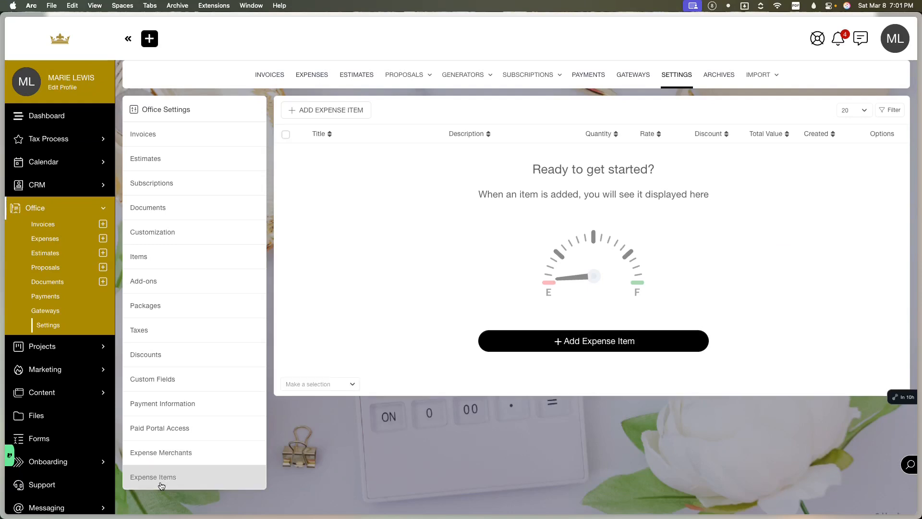
View the billing Archives and check the available Import choices.
left_click(706, 77)
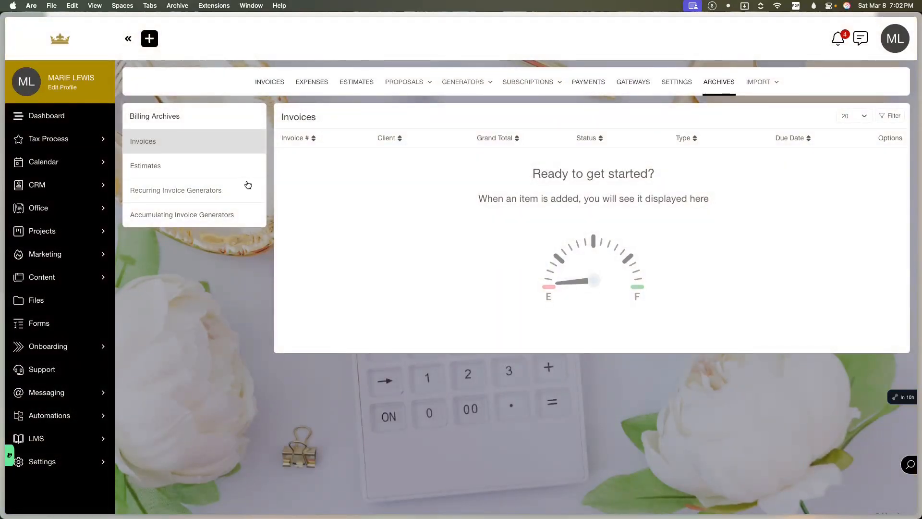
left_click(763, 82)
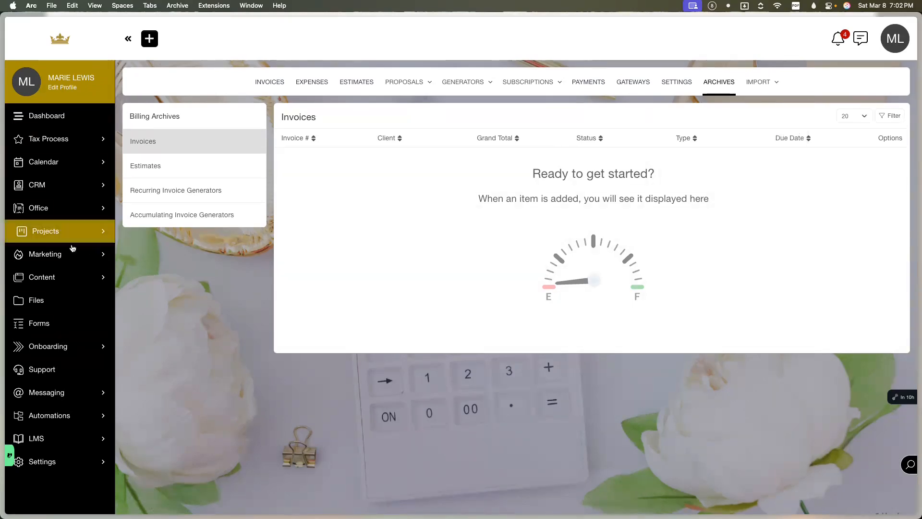
Open the Documents list in the Office section.
left_click(67, 211)
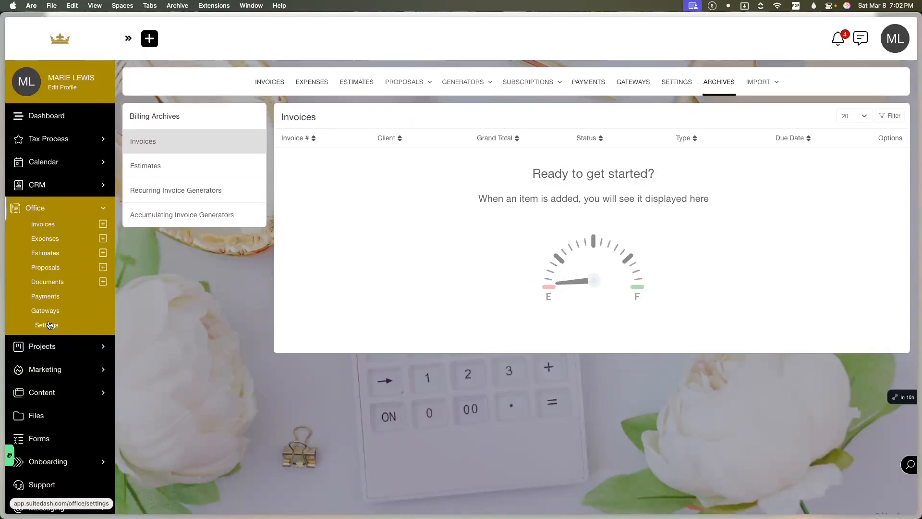
left_click(48, 286)
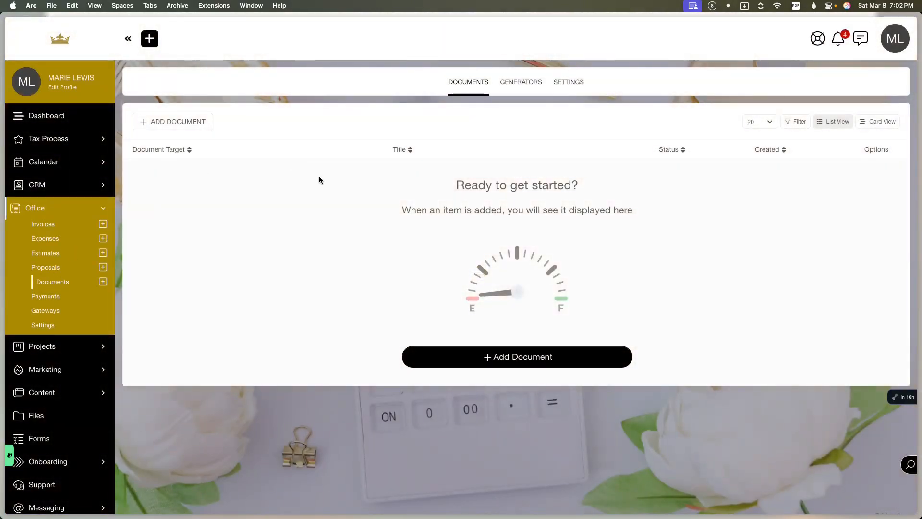
Start a new document and look at the contacts and generators it can be created from.
left_click(197, 126)
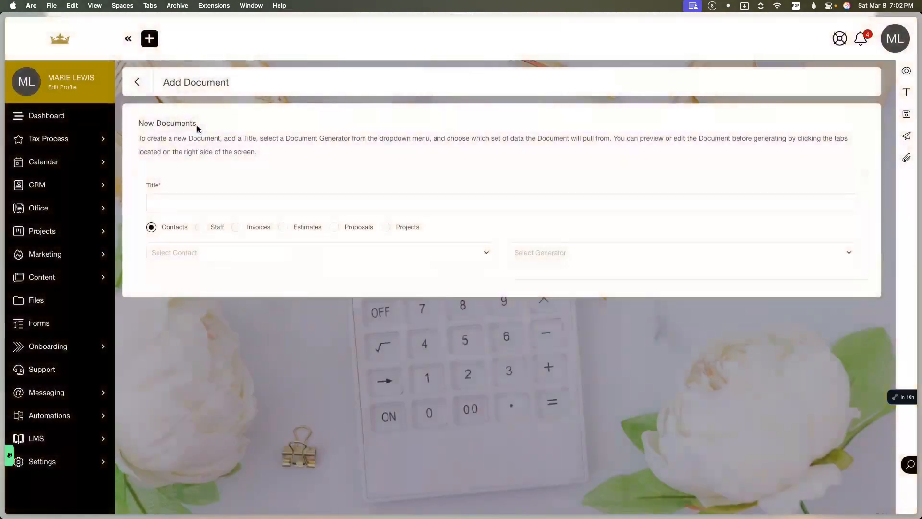
left_click(197, 197)
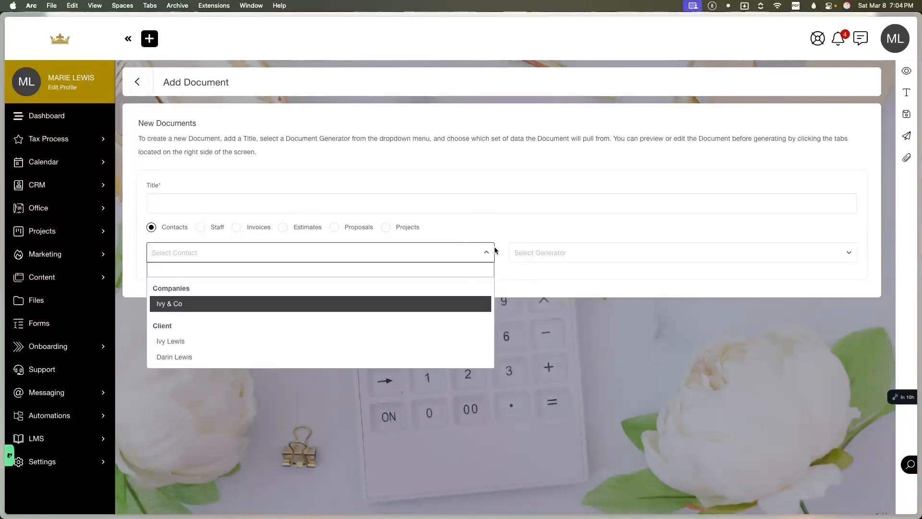
left_click(539, 258)
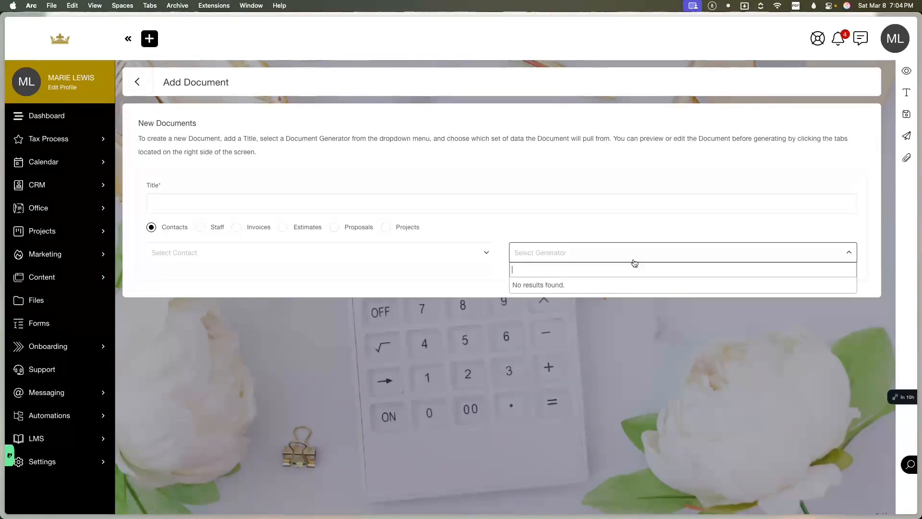
Try filling in the new document with title "jng" and company Ivy & Co, check the generator choices, and return to the Documents list.
left_click(295, 202)
type("jng")
left_click(301, 255)
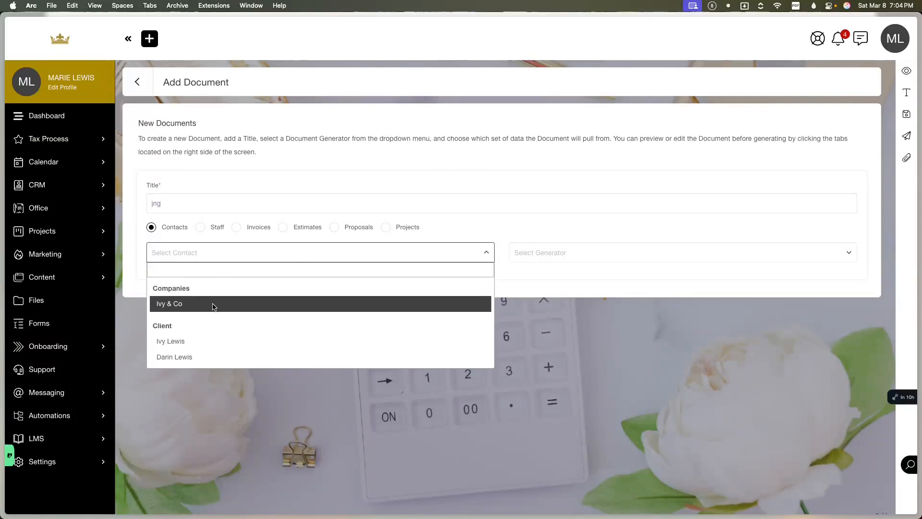
left_click(221, 304)
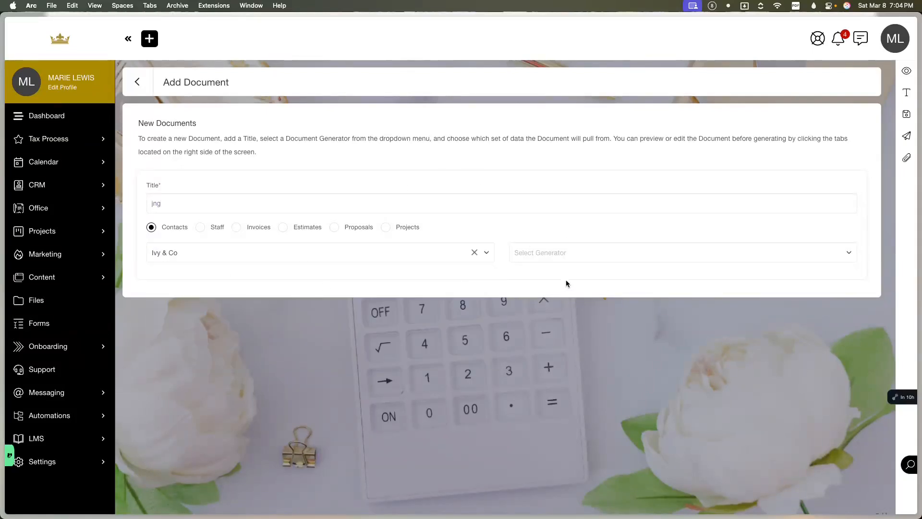
left_click(573, 257)
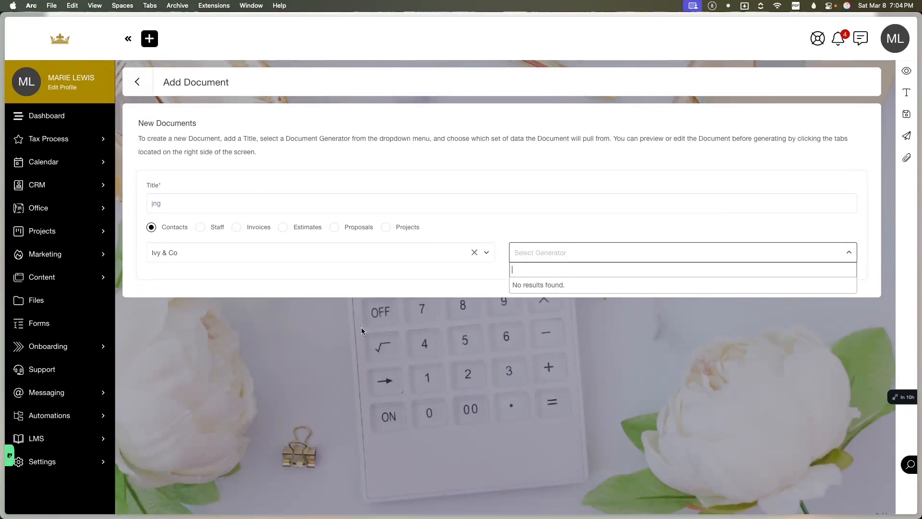
left_click(141, 89)
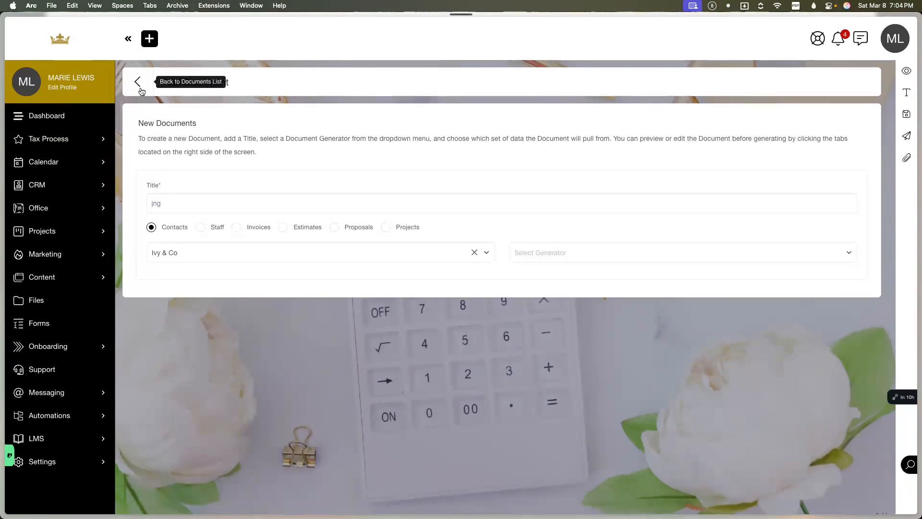
left_click(140, 90)
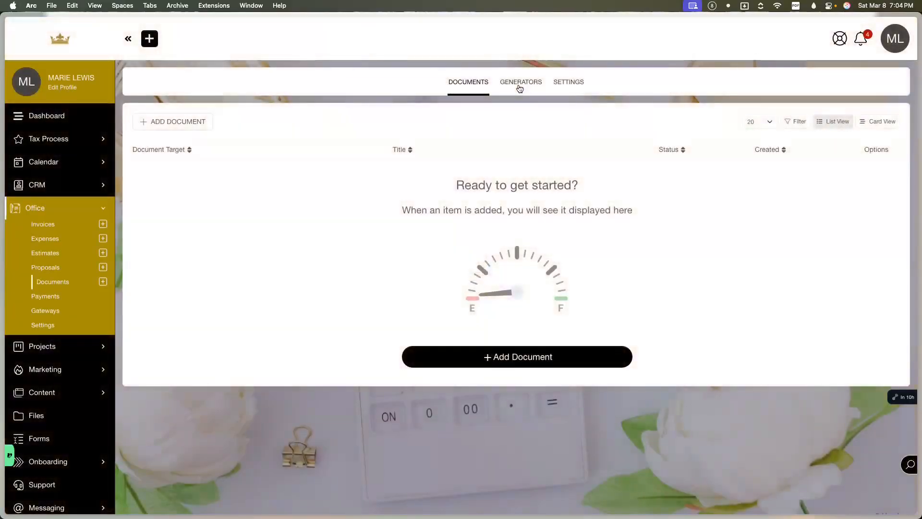
Start a new document generator and review the Service Agreement and Contract text in its body text block.
left_click(506, 89)
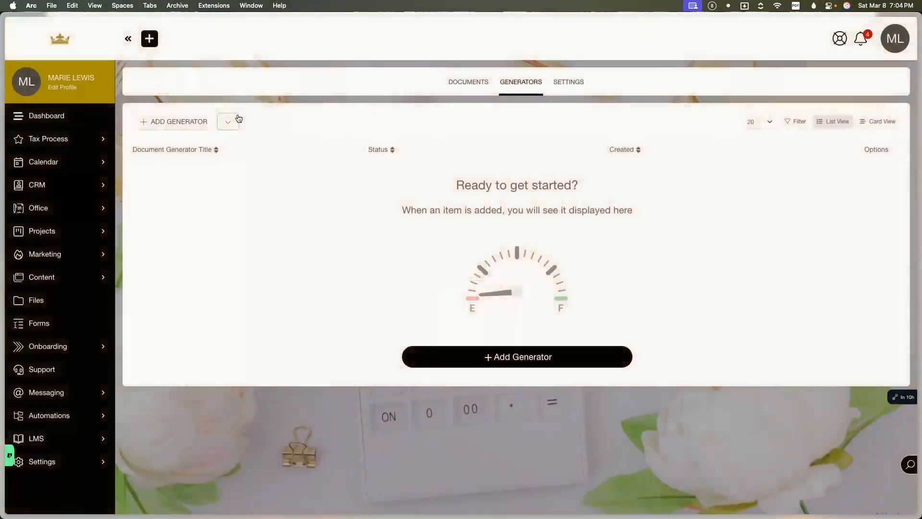
left_click(188, 123)
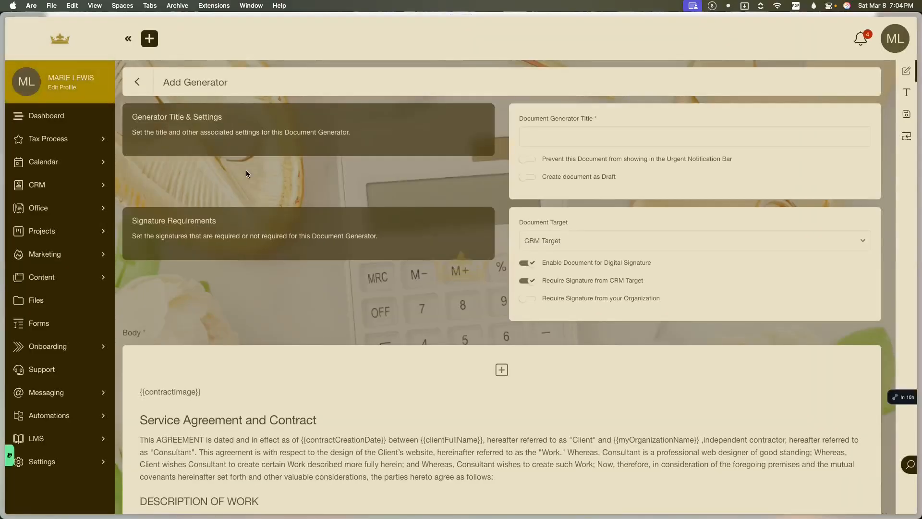
scroll(399, 245, "down", 3)
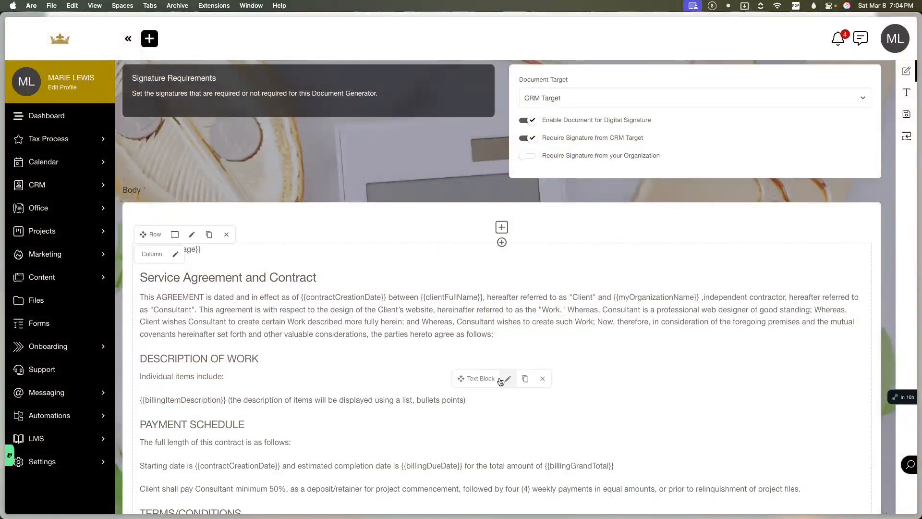
left_click(508, 379)
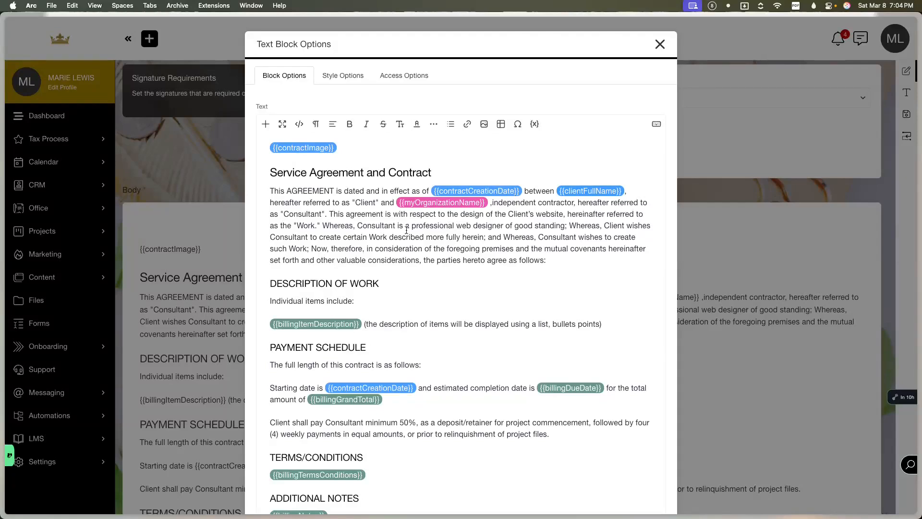
scroll(546, 93, "down", 1)
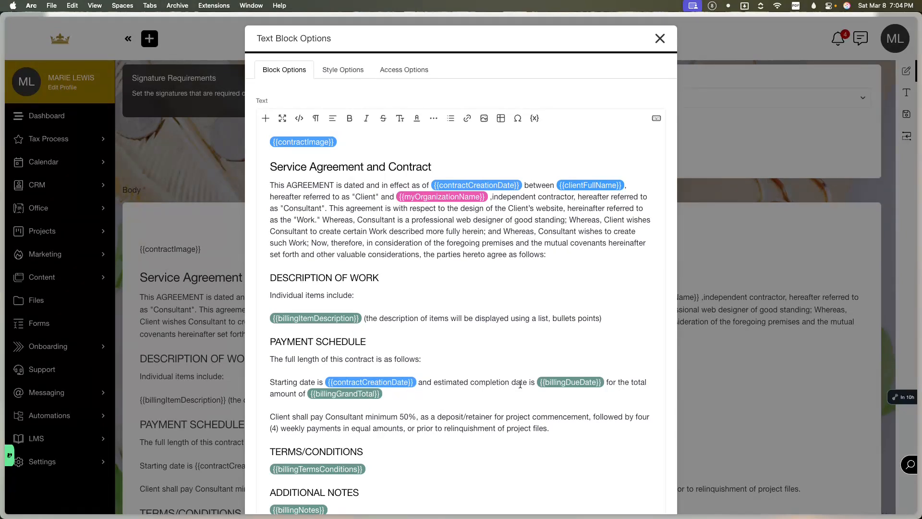
scroll(390, 422, "down", 1)
scroll(391, 421, "down", 5)
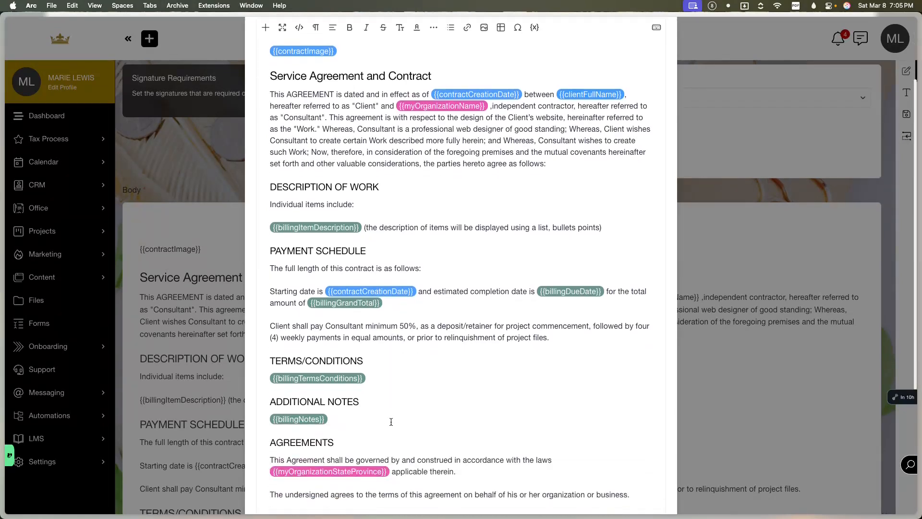
scroll(391, 422, "up", 5)
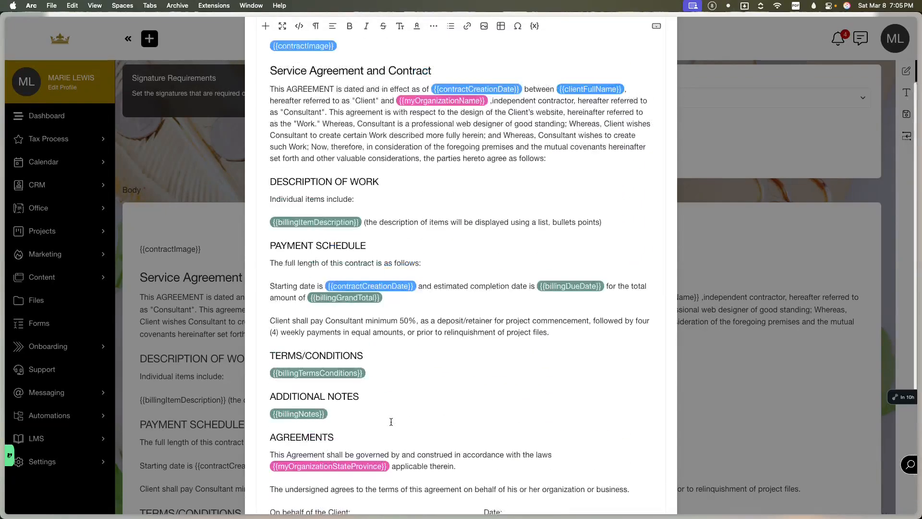
Browse the placeholders available for the agreement text, review the text down to its end, and close the text block.
left_click(533, 71)
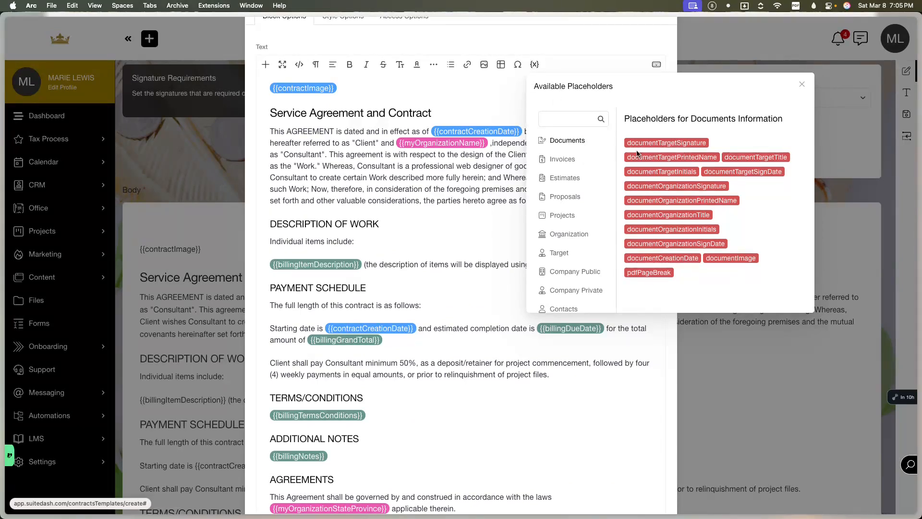
scroll(592, 189, "down", 3)
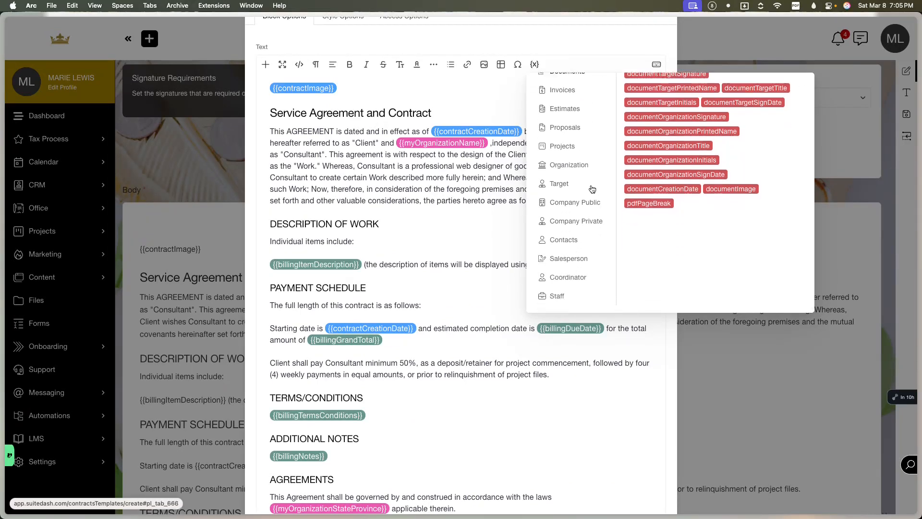
left_click(337, 266)
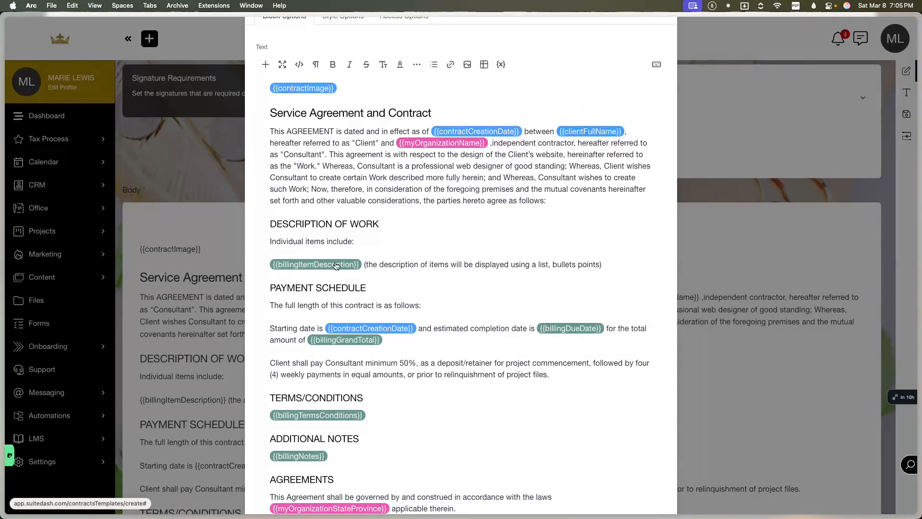
scroll(399, 268, "up", 3)
scroll(398, 267, "down", 10)
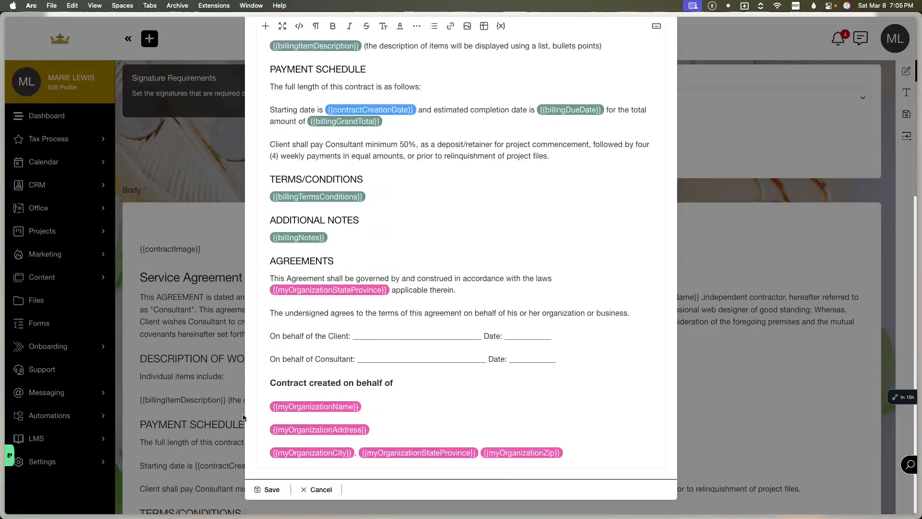
left_click(266, 502)
Try to save the untitled document generator and add automations to it, and return to the Documents list.
scroll(275, 345, "up", 2)
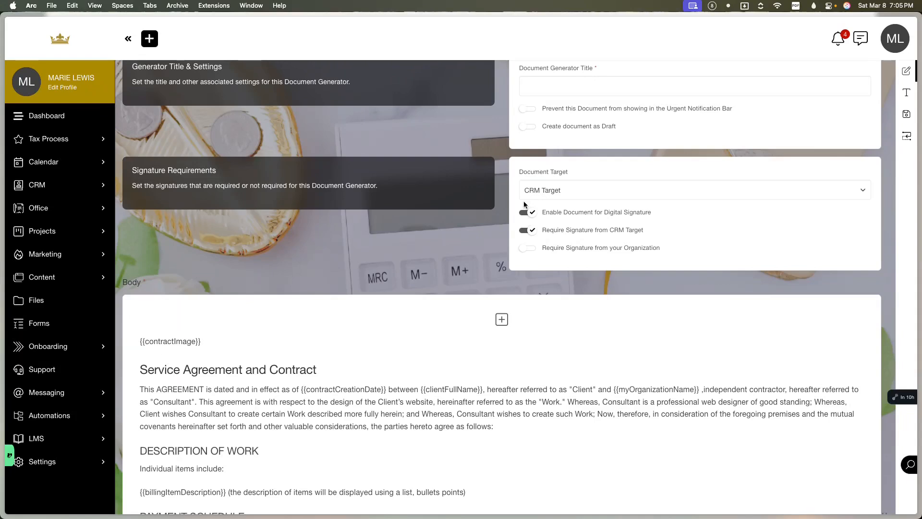
scroll(524, 204, "up", 1)
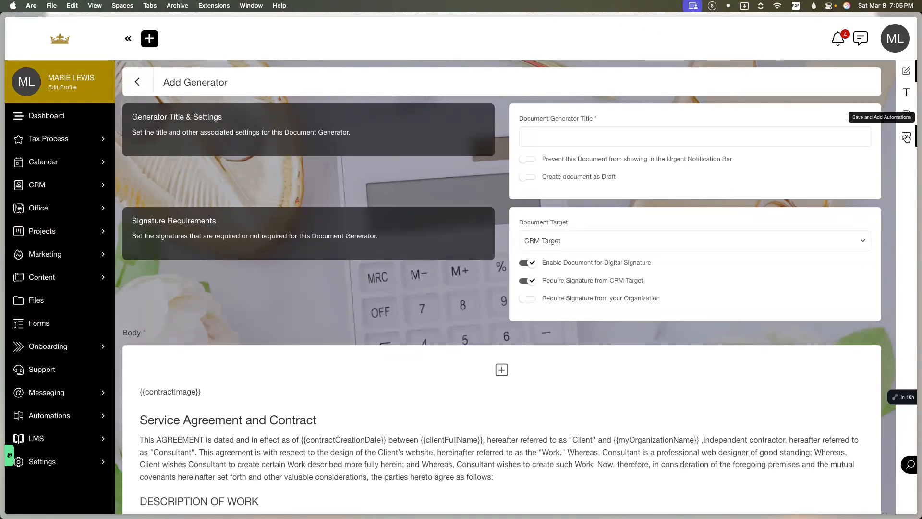
left_click(907, 137)
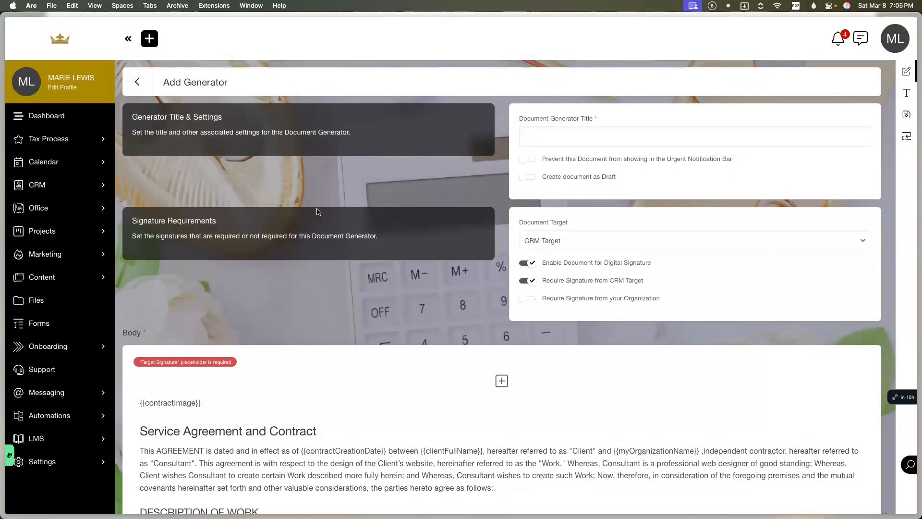
left_click(140, 90)
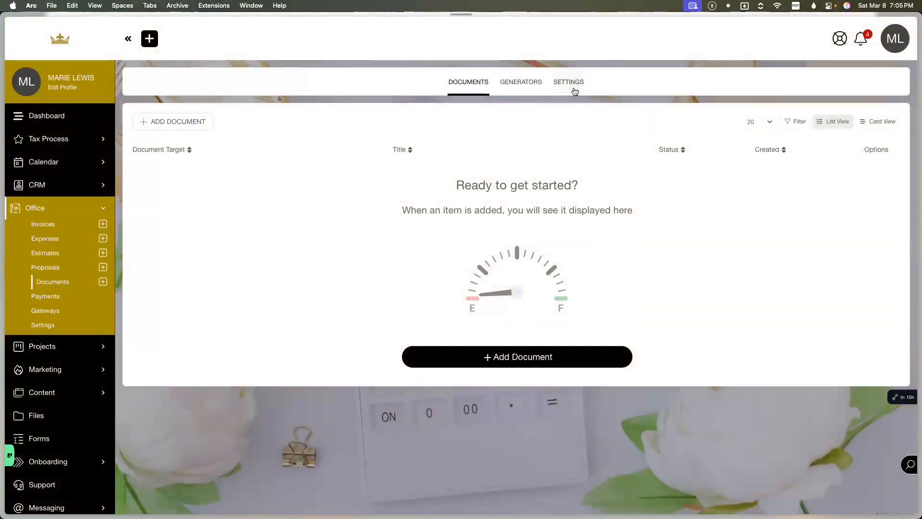
Review the Document & Signature Settings, covering the document image, signing notifications and signing without login.
left_click(575, 83)
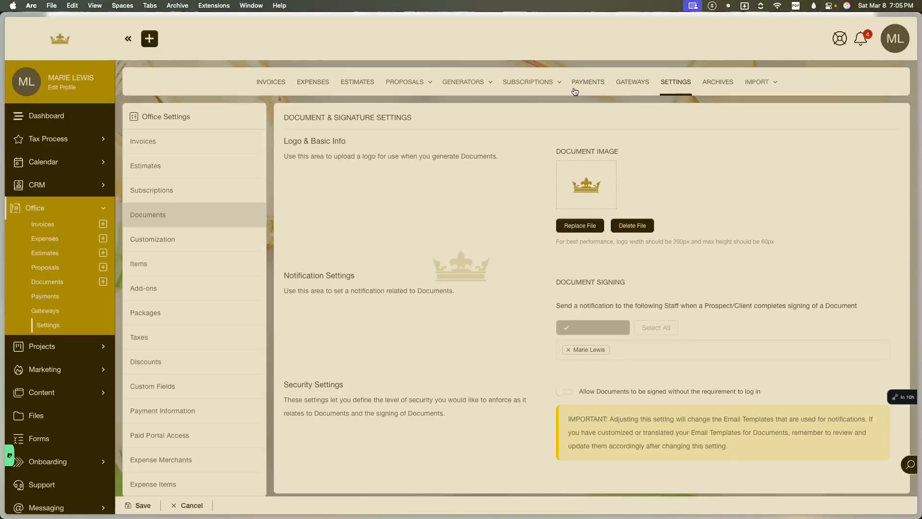
mouse_move(501, 101)
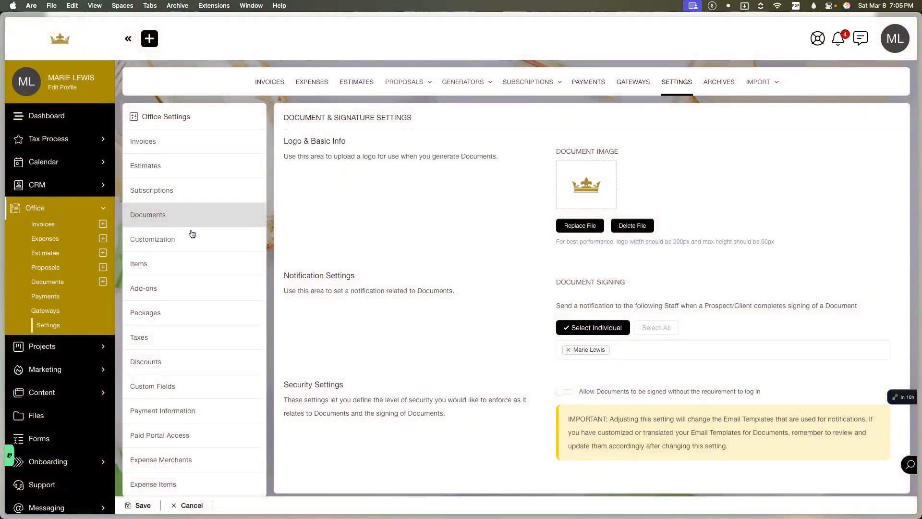
scroll(382, 228, "down", 1)
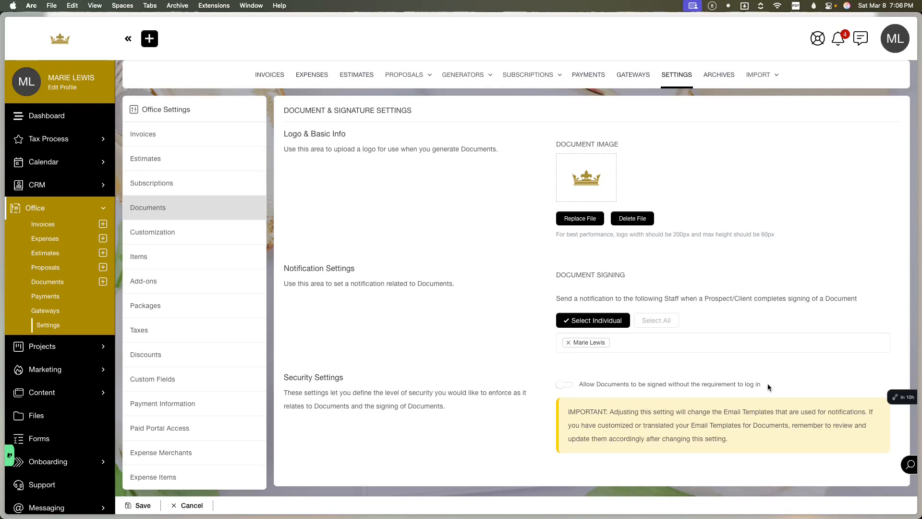
scroll(77, 354, "down", 1)
Collapse the expanded Settings group in the main navigation.
scroll(77, 354, "down", 8)
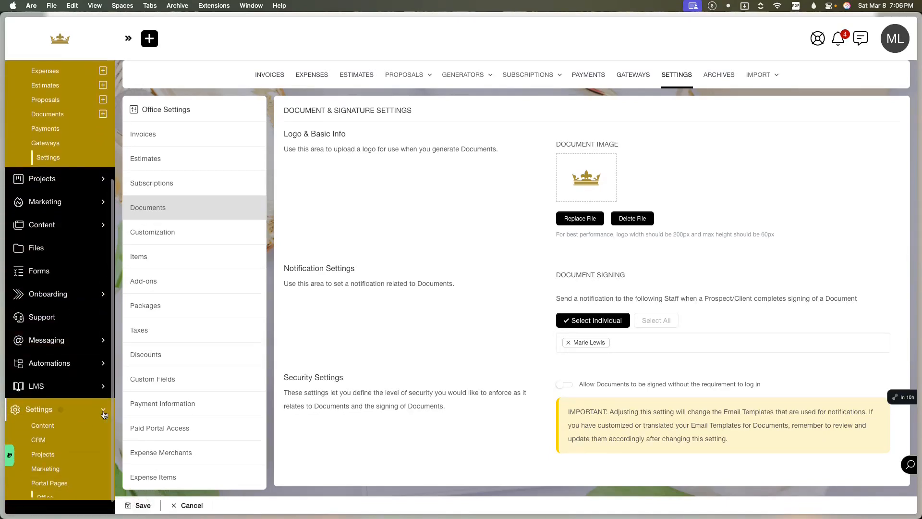
left_click(106, 411)
scroll(104, 414, "up", 2)
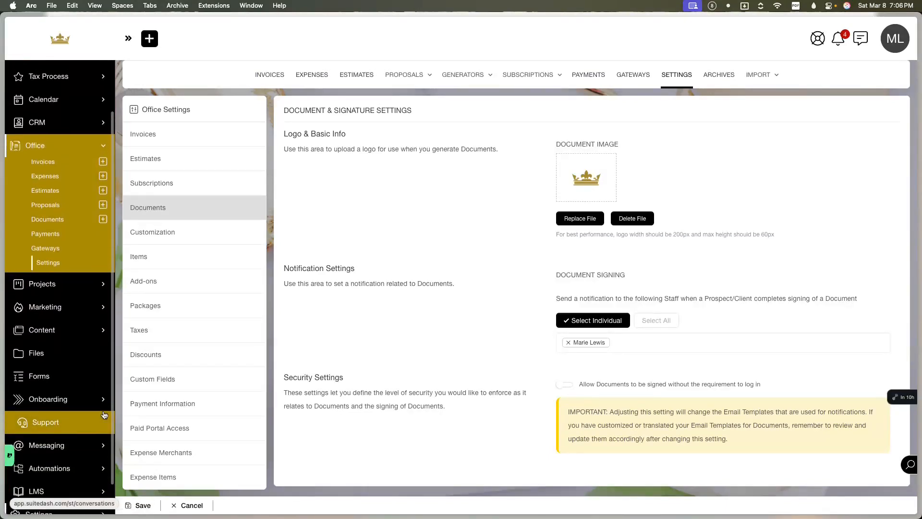